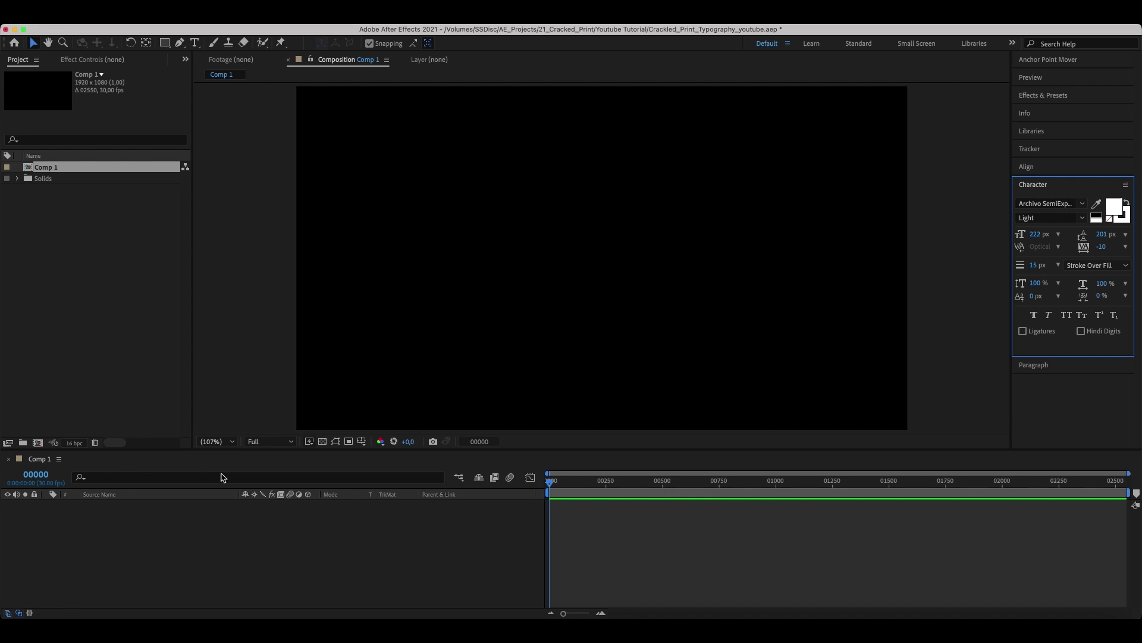
Create a text layer reading 'Crackled Print' and 'Effect' on two lines
right_click(171, 529)
mouse_move(232, 462)
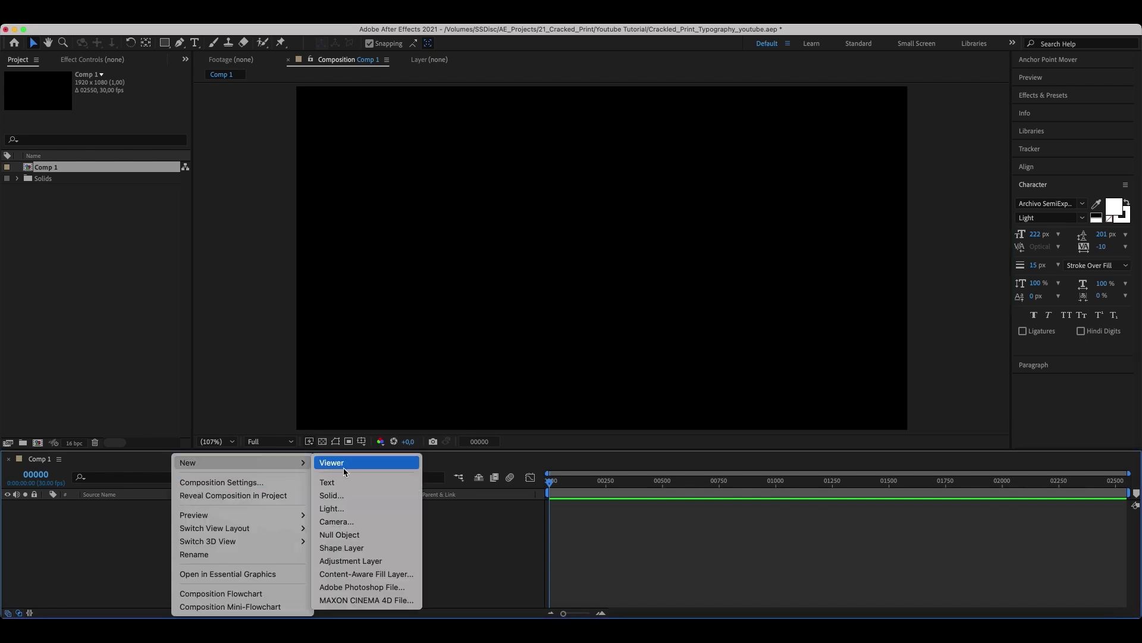
left_click(343, 485)
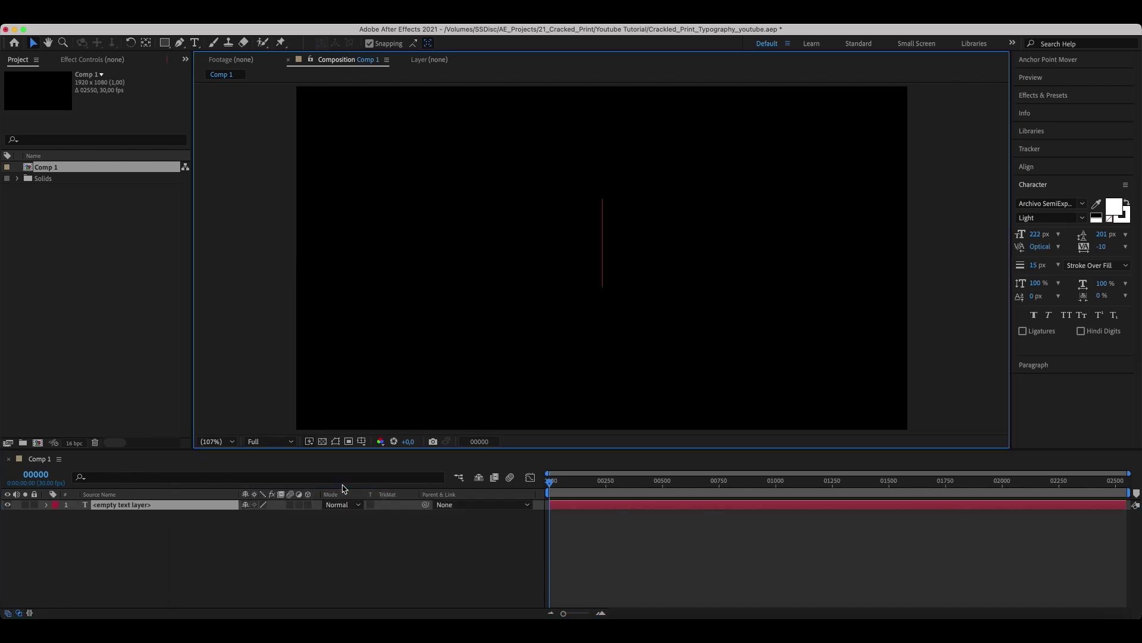
type("Crackled P")
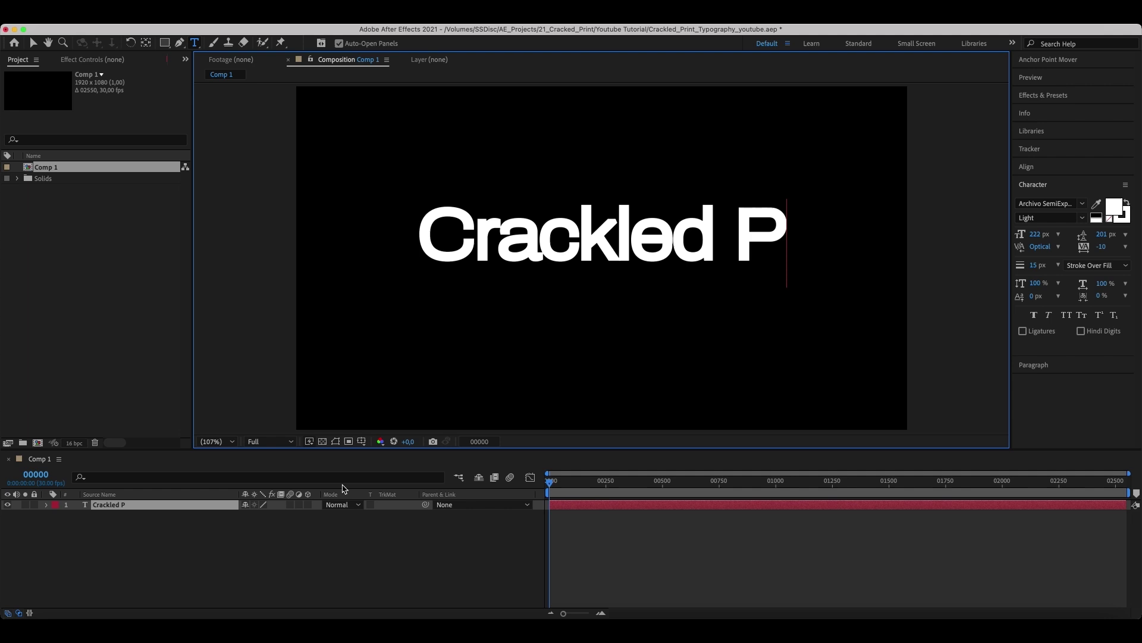
type("rint")
key("Return")
type("Effect")
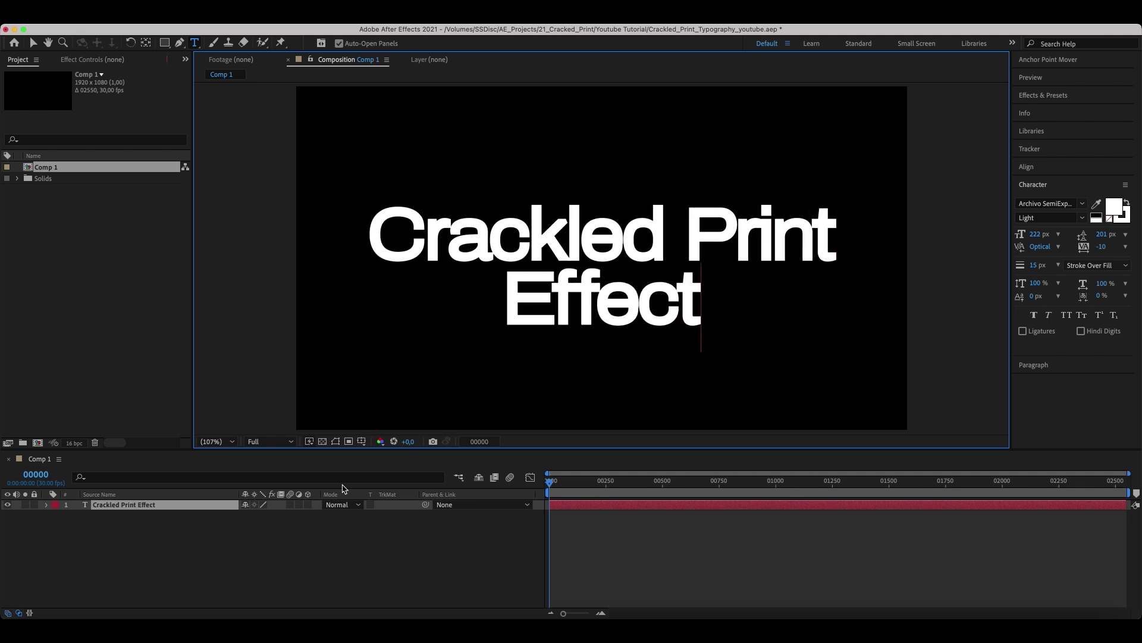
left_click(340, 521)
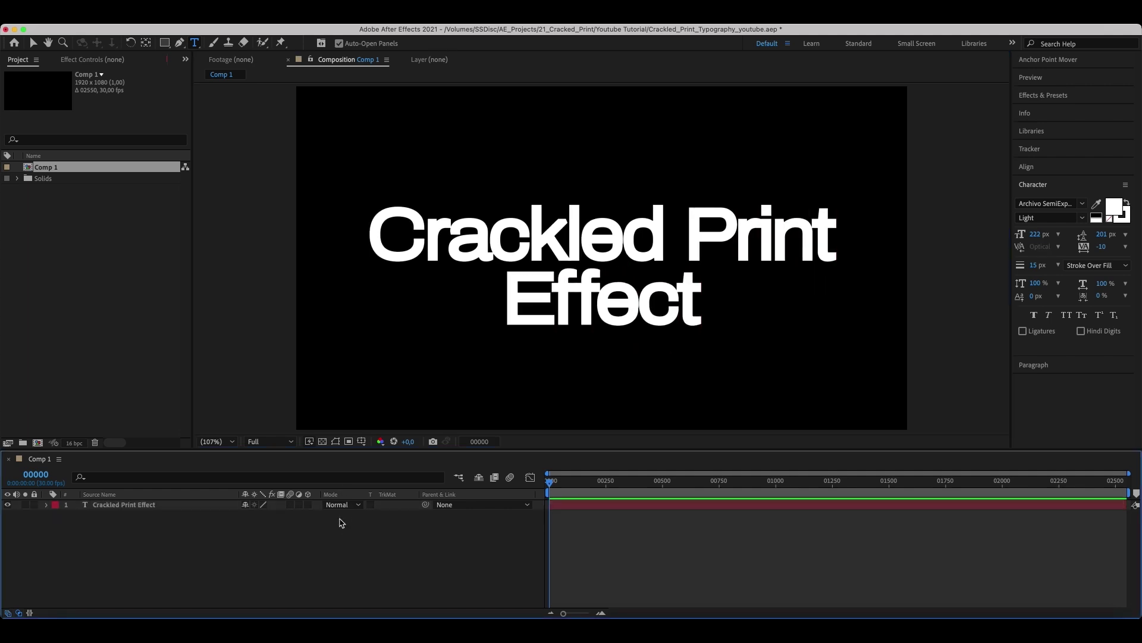
Centre the title horizontally and vertically in the composition using the Align panel
left_click(226, 505)
left_click(1025, 169)
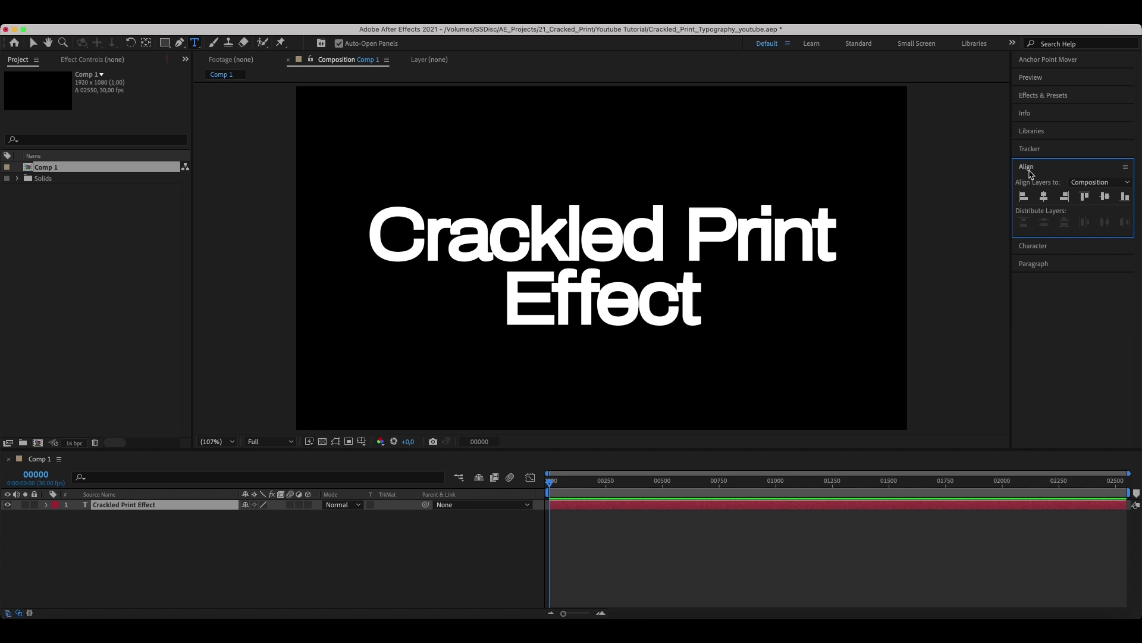
left_click(1049, 198)
left_click(1107, 199)
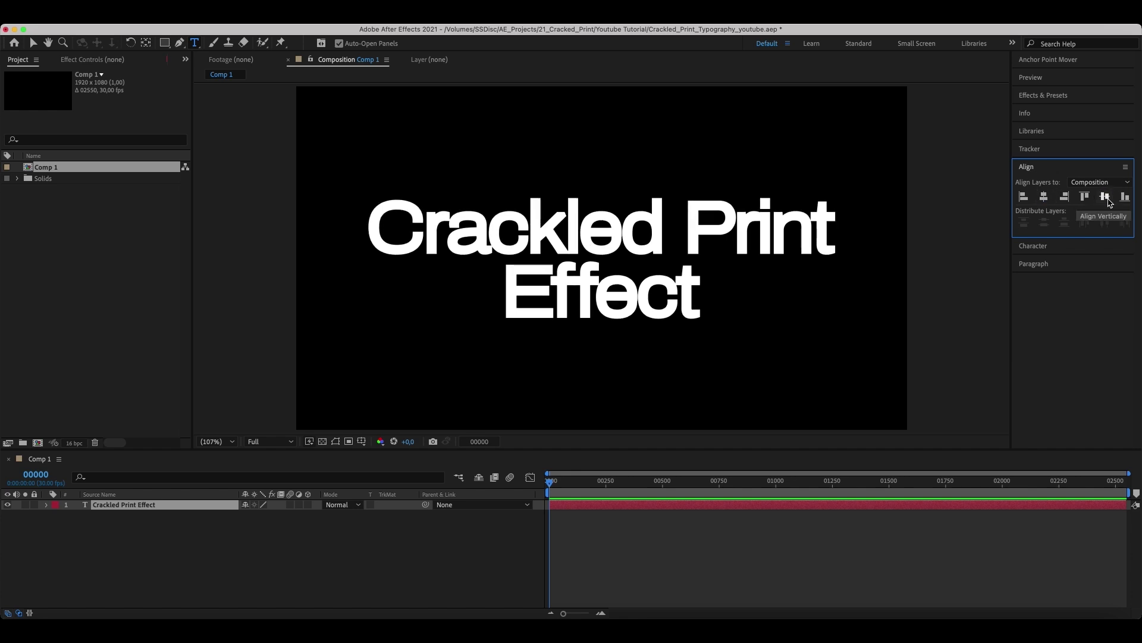
Add an Inner Shadow layer style to the title: opacity 25%, distance 6, noise 70%
right_click(117, 509)
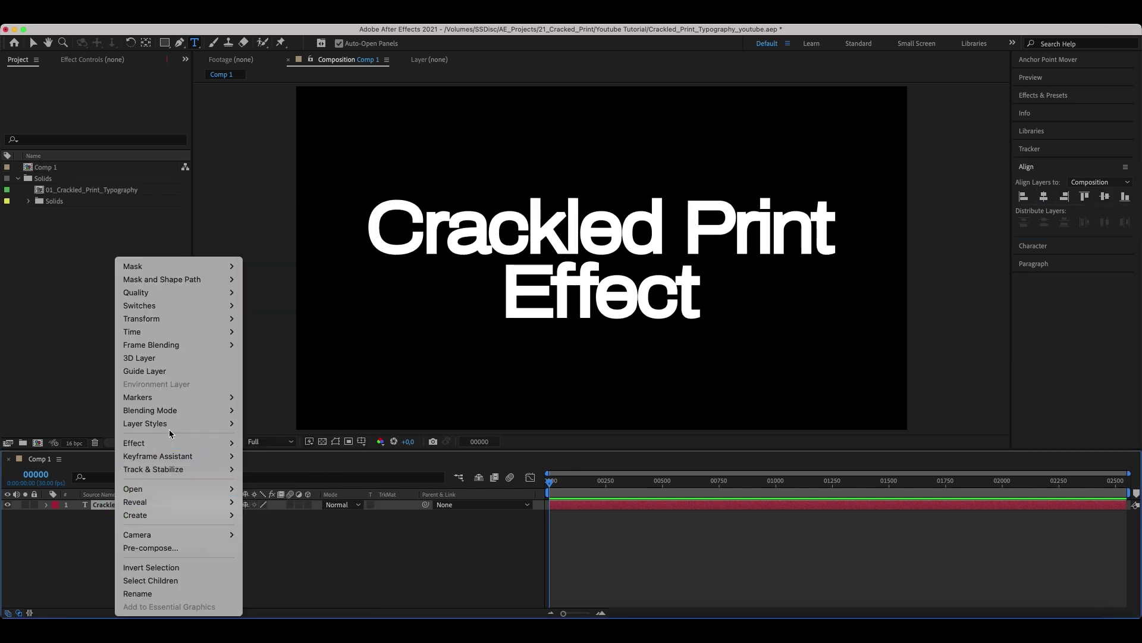
mouse_move(145, 423)
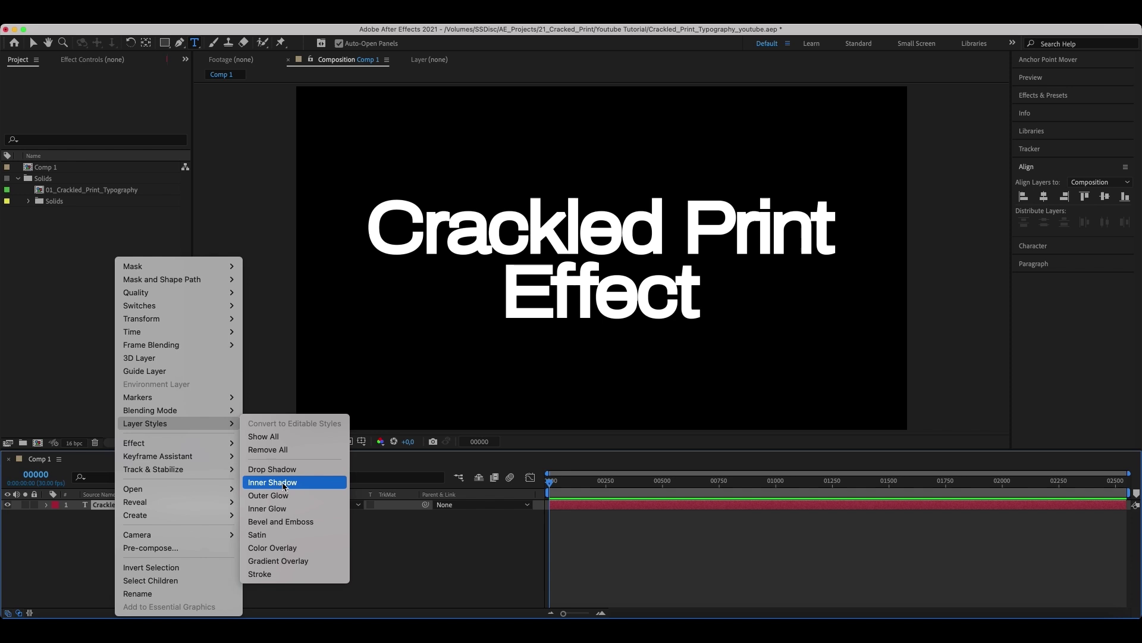
left_click(288, 482)
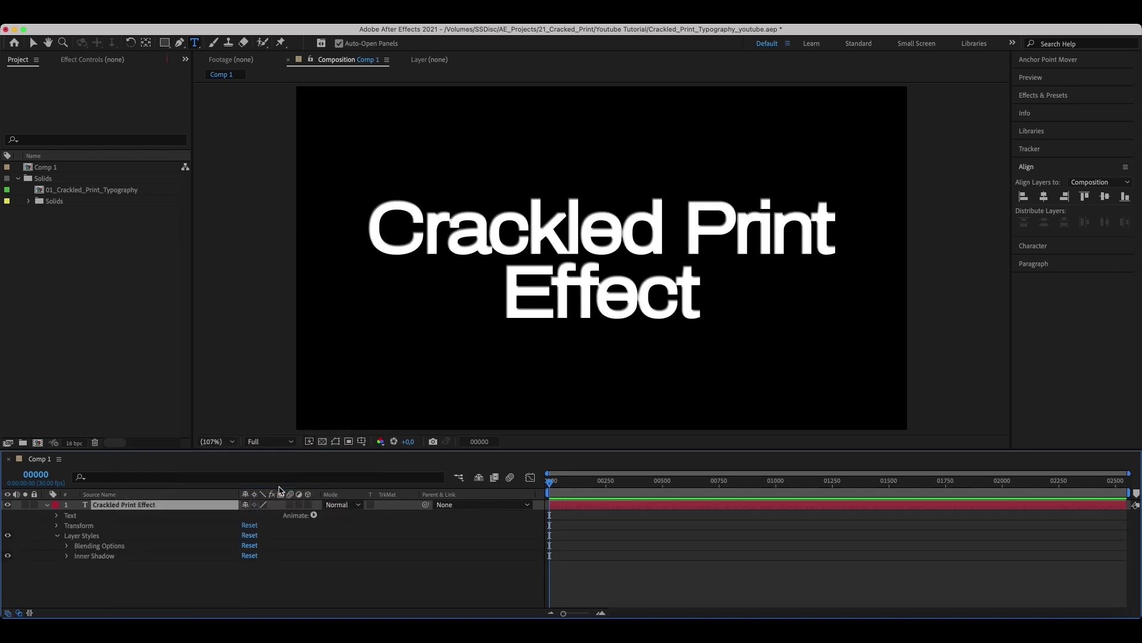
left_click(67, 556)
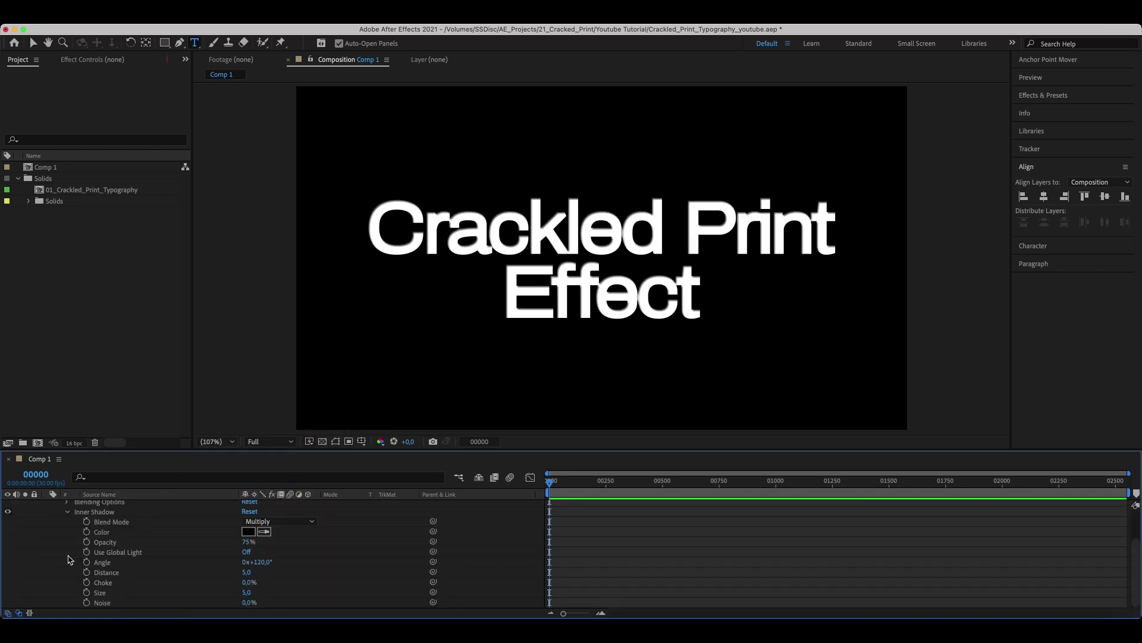
left_click(247, 543)
type("25")
key("Return")
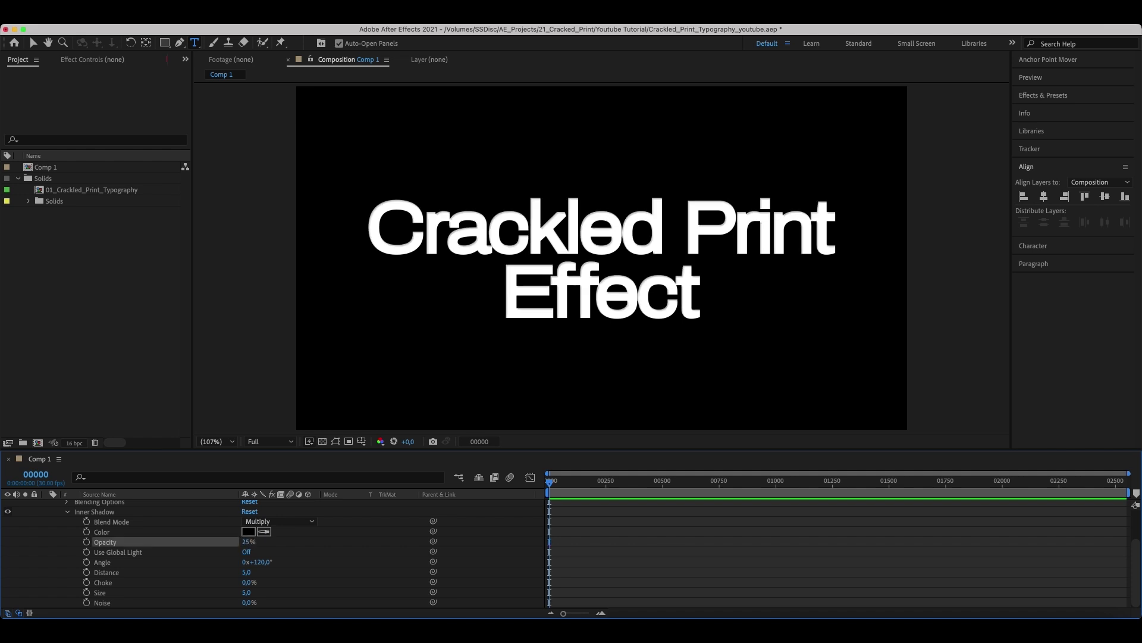
left_click(247, 573)
type("6")
key("Return")
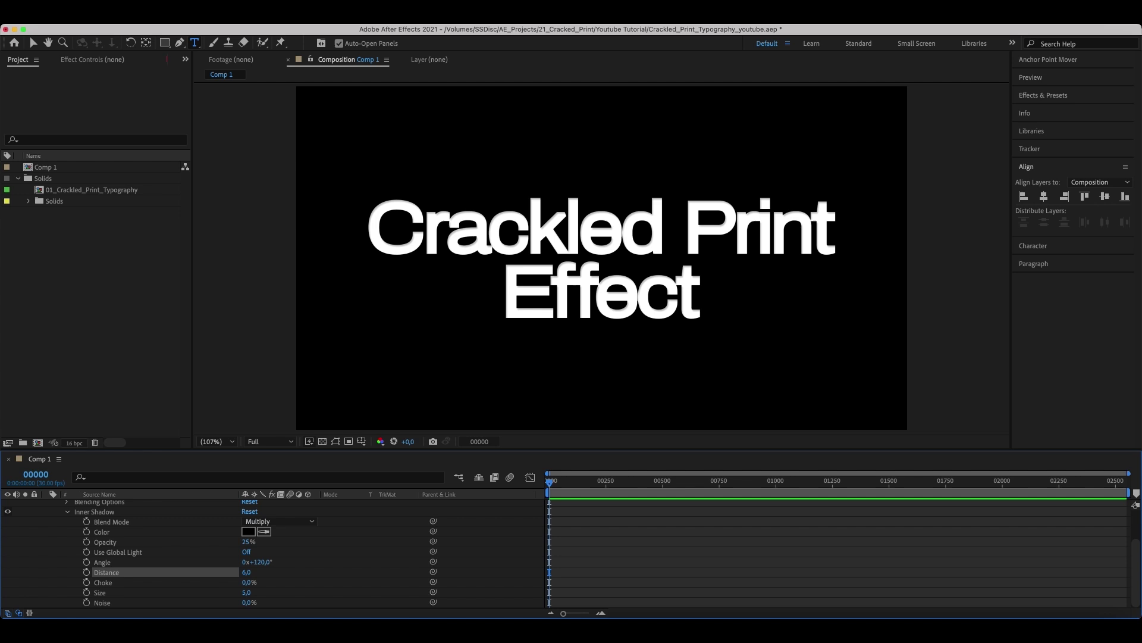
left_click(247, 602)
type("70")
key("Return")
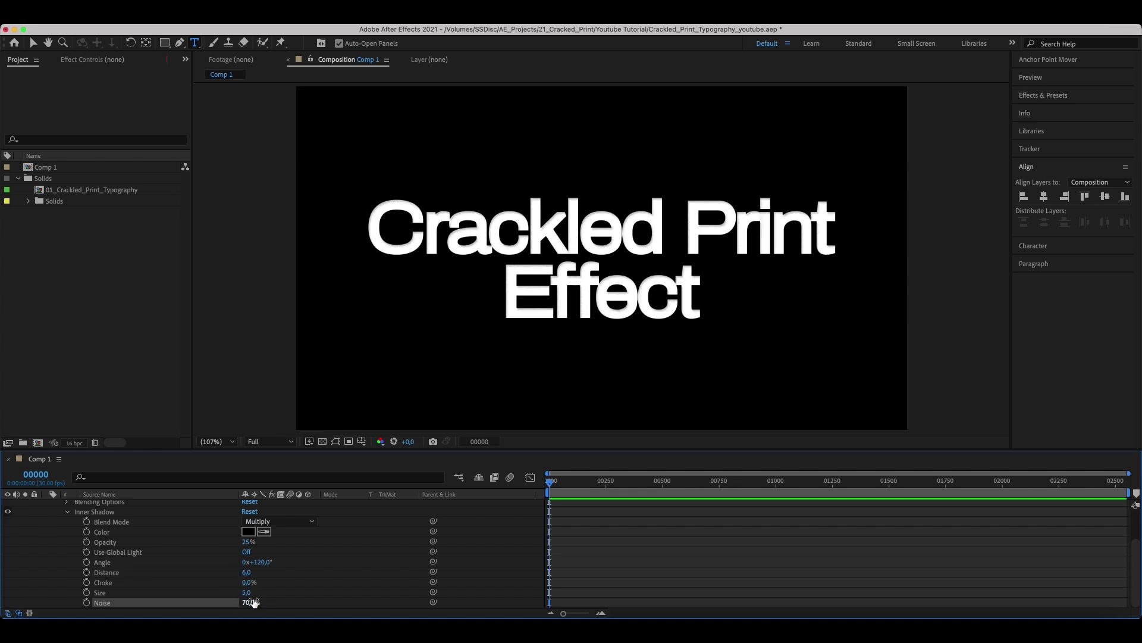
scroll(516, 205, "up", 2)
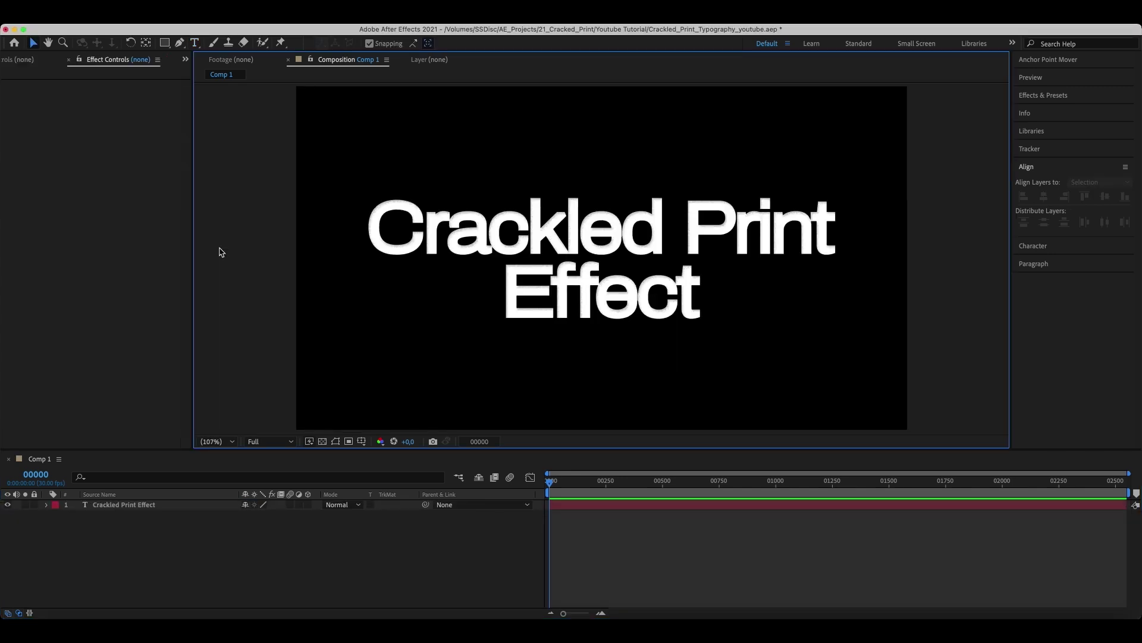
Create a new shape layer with a black fill
right_click(130, 530)
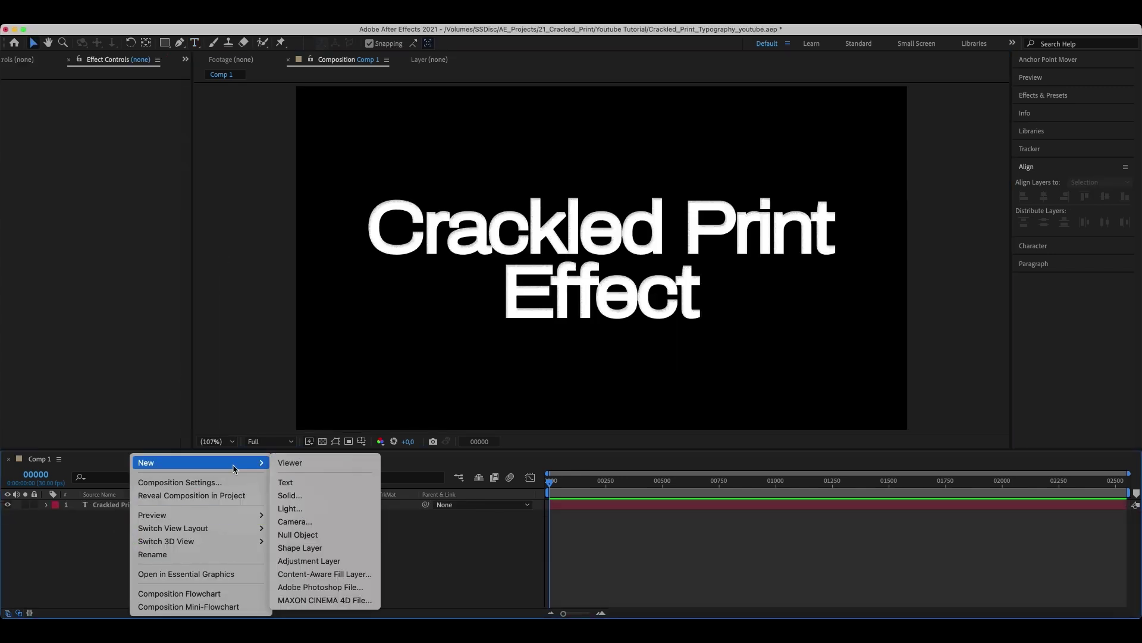
left_click(305, 547)
left_click(371, 43)
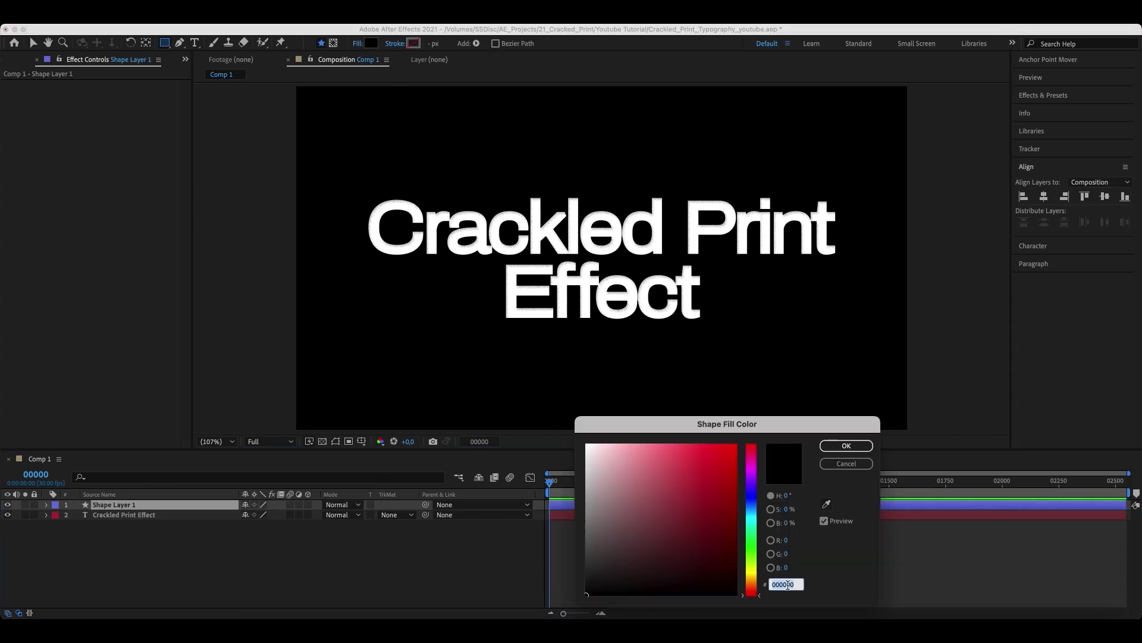
key("Return")
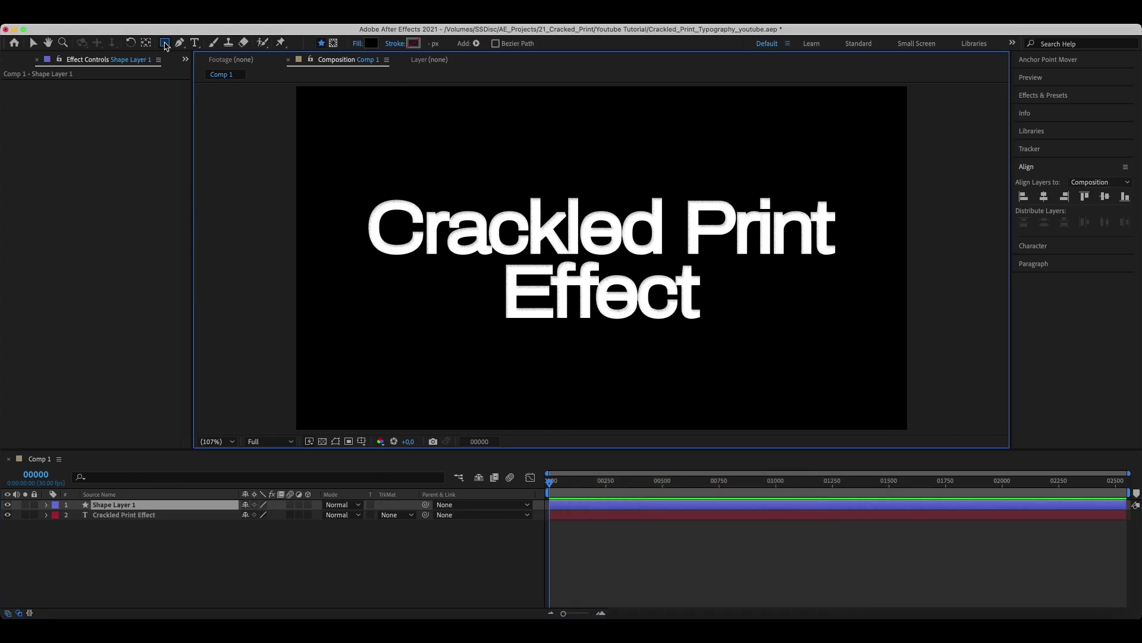
Draw a wide ellipse across the title, centre it, and fine-tune its size
left_click(165, 45)
left_click_drag(166, 46, 206, 77)
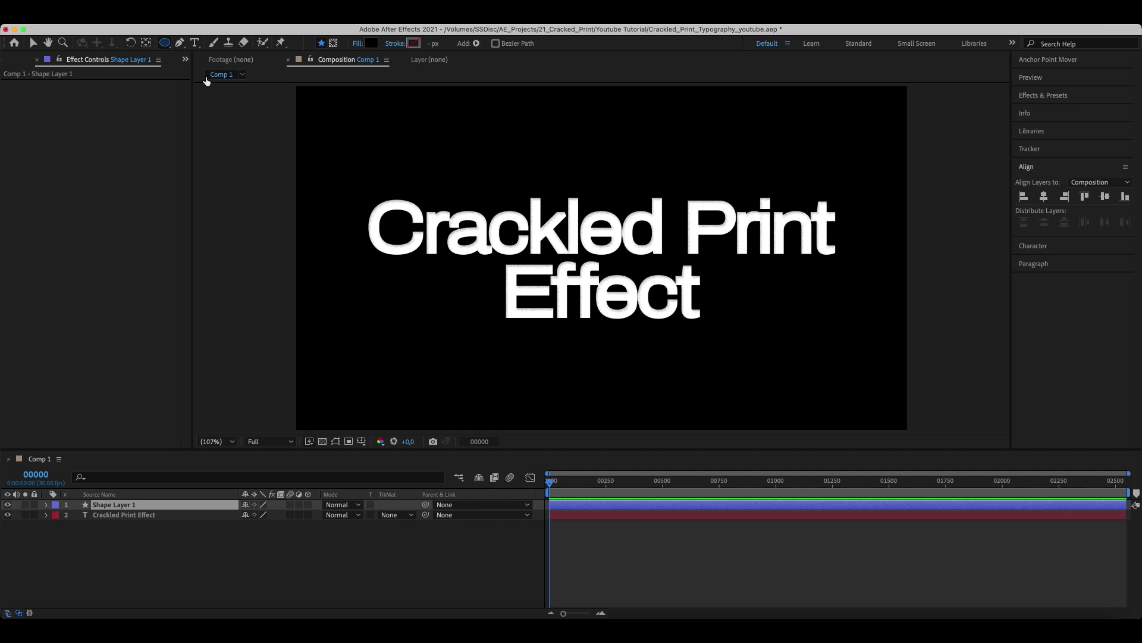
left_click_drag(380, 201, 835, 305)
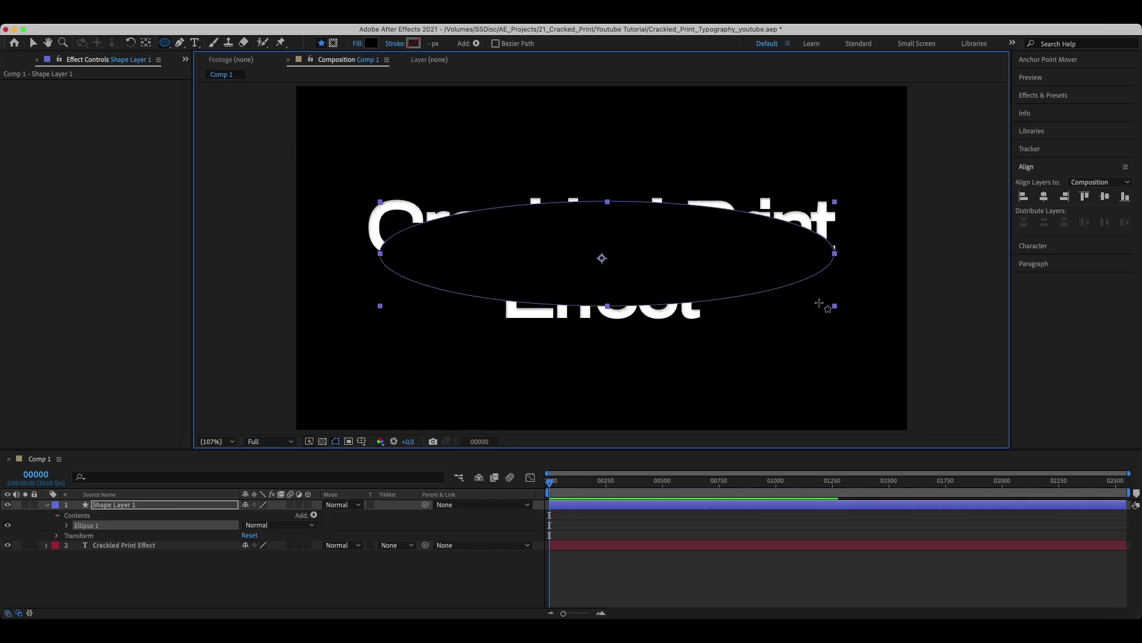
left_click(1044, 197)
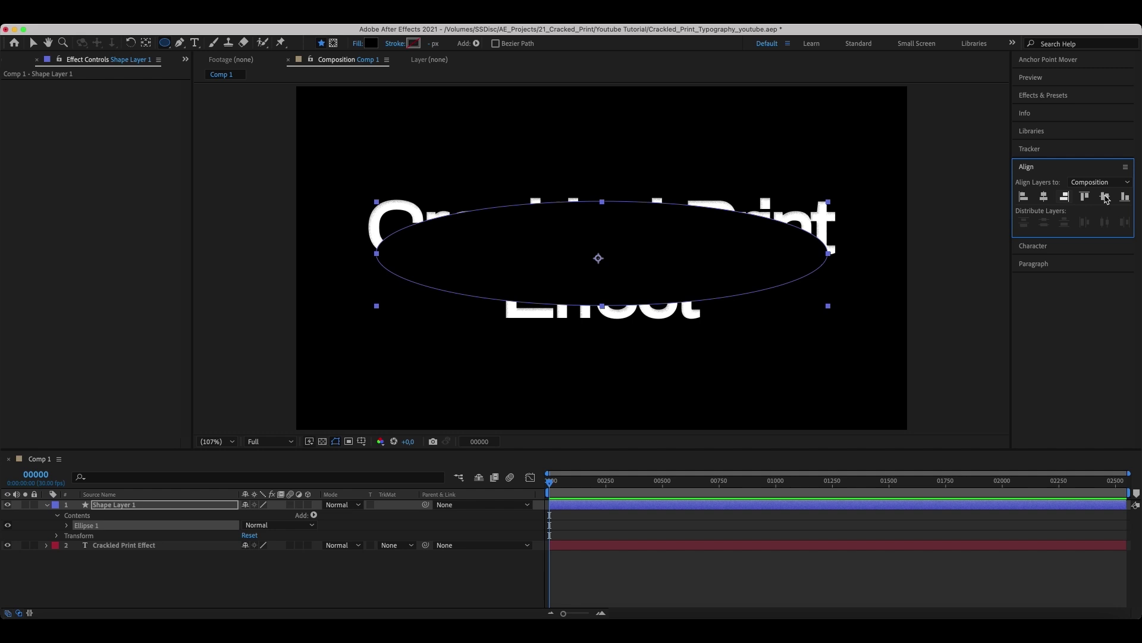
left_click(1105, 196)
left_click(67, 525)
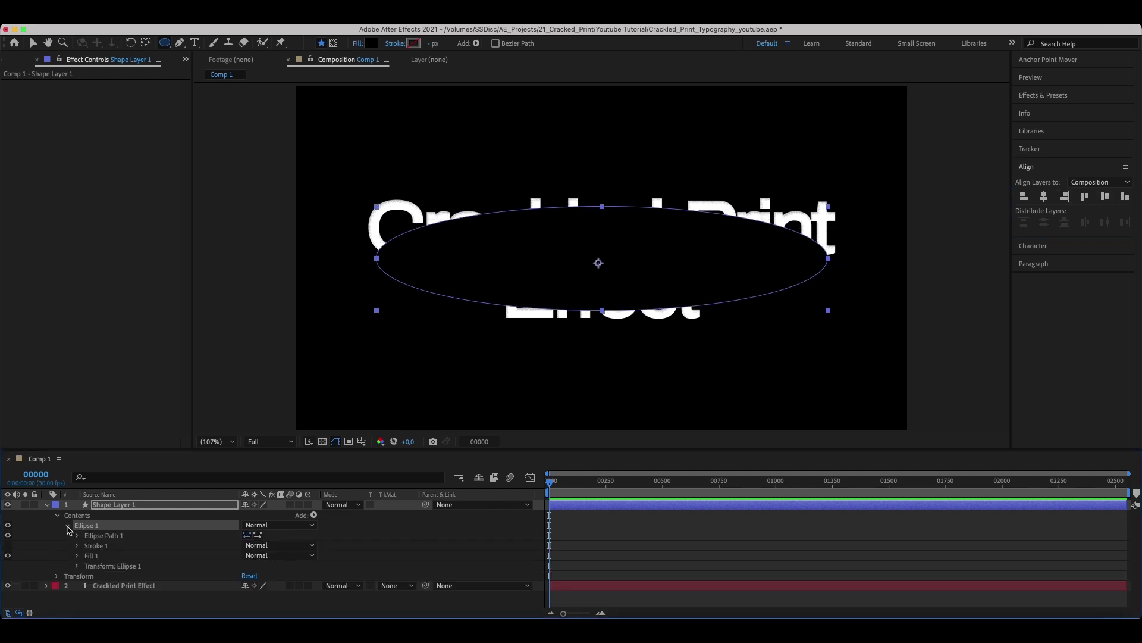
left_click(77, 536)
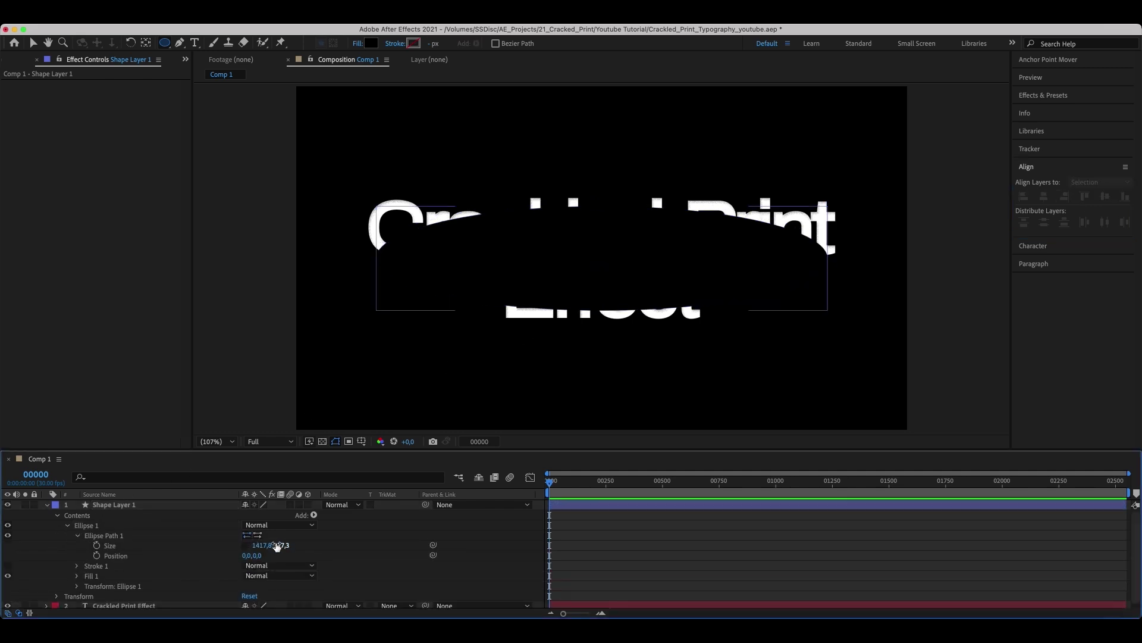
left_click(276, 545)
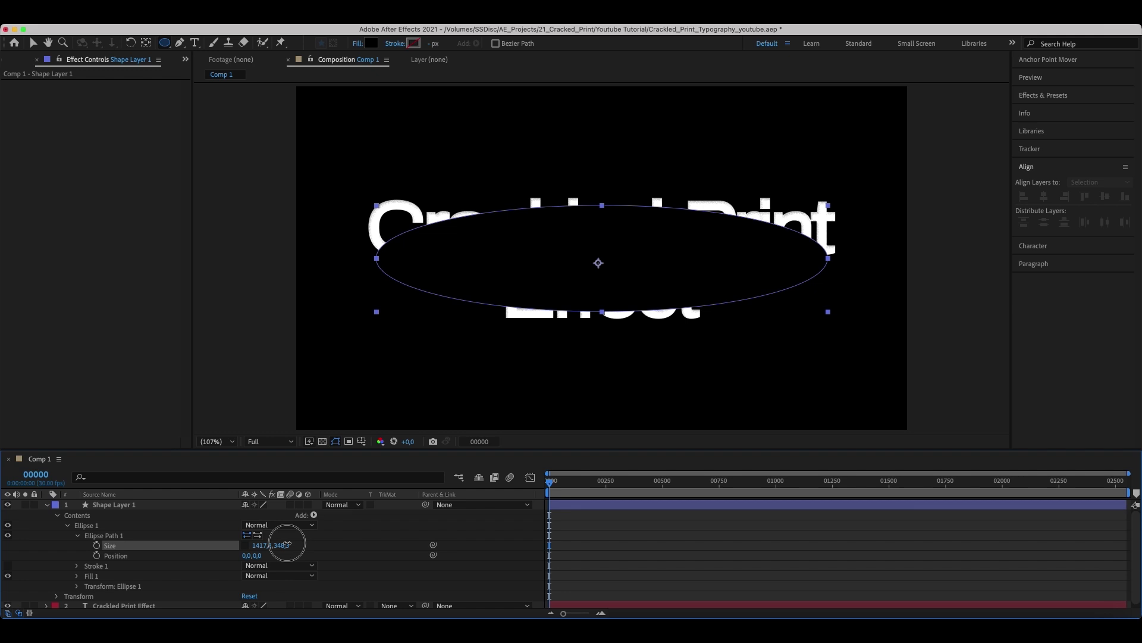
left_click_drag(287, 543, 254, 545)
Rename the shape layer to Mask
left_click(45, 506)
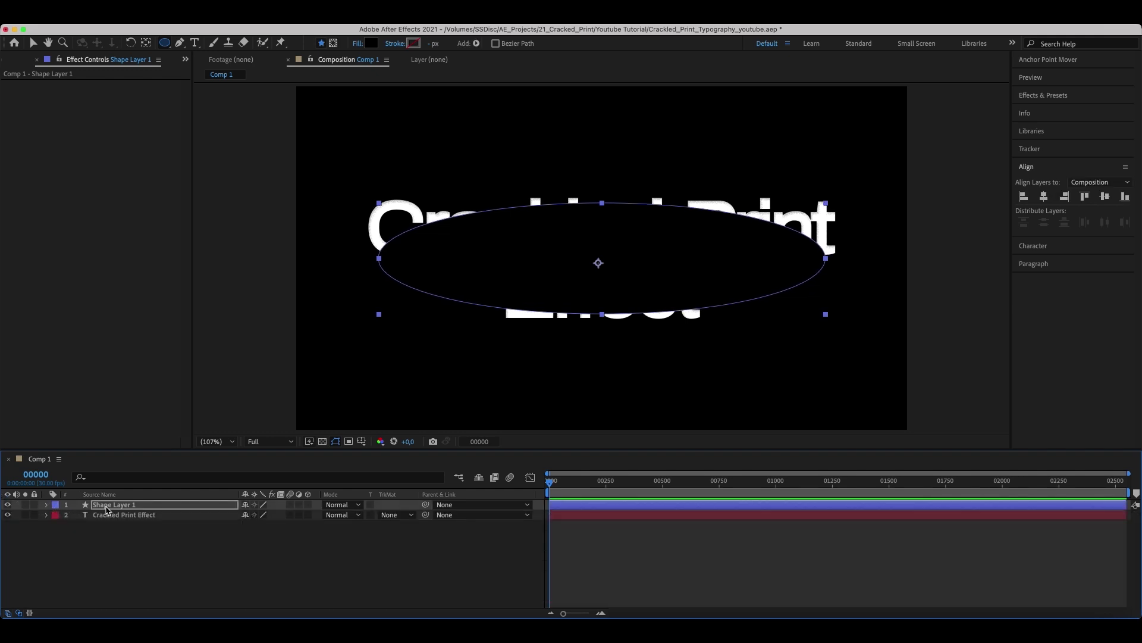
left_click(111, 505)
key("Return")
type("Mask")
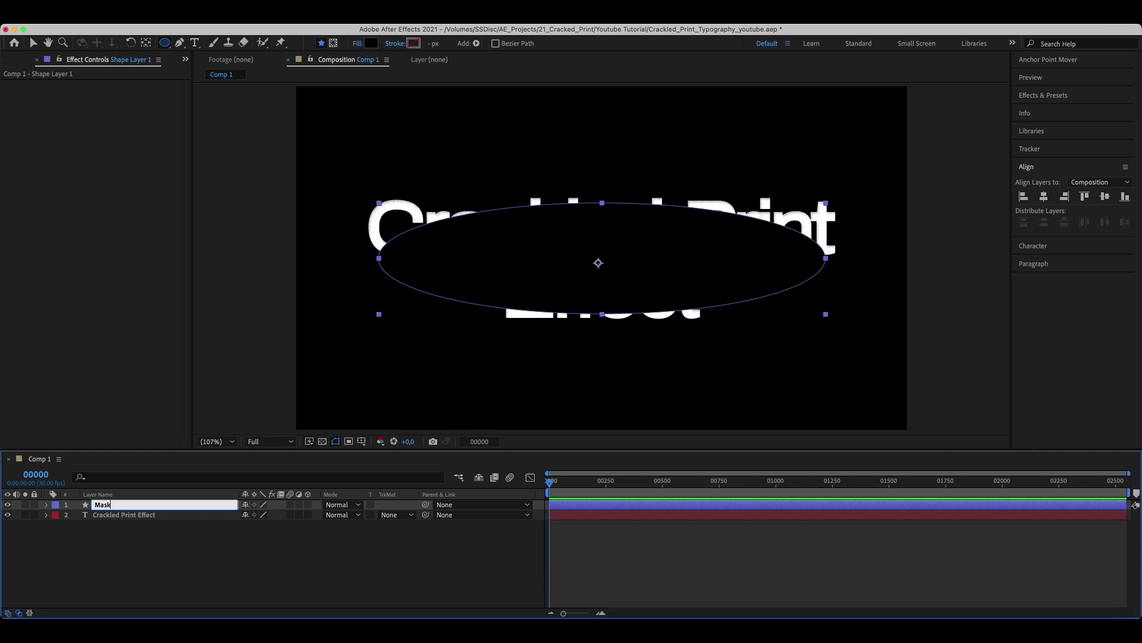
key("Return")
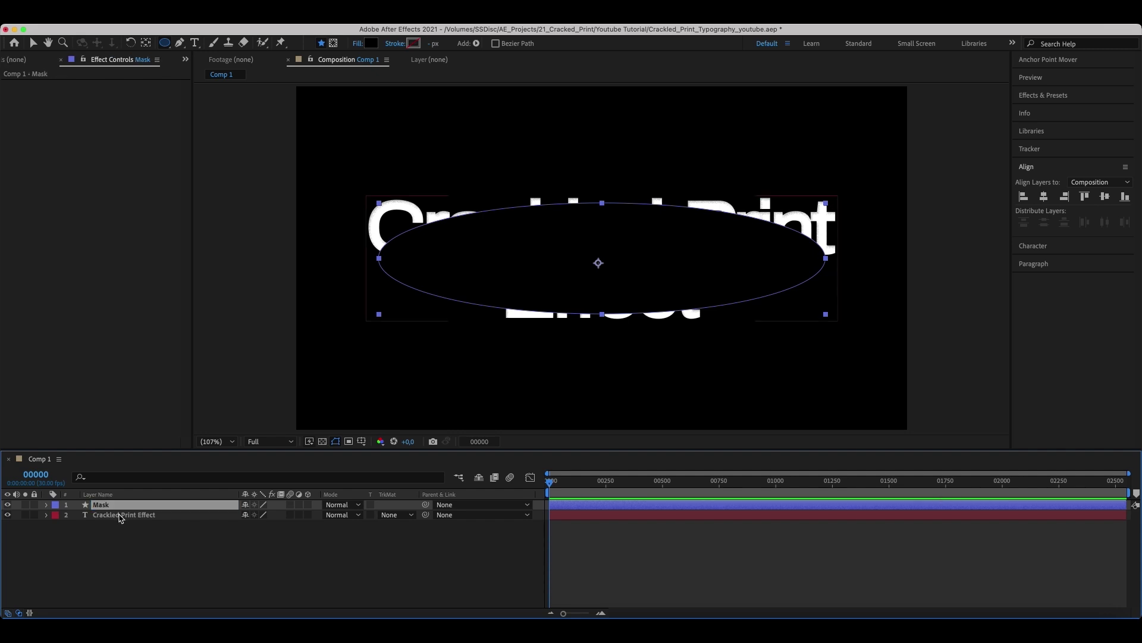
Apply the Solid Composite effect to the Mask layer
left_click(1043, 96)
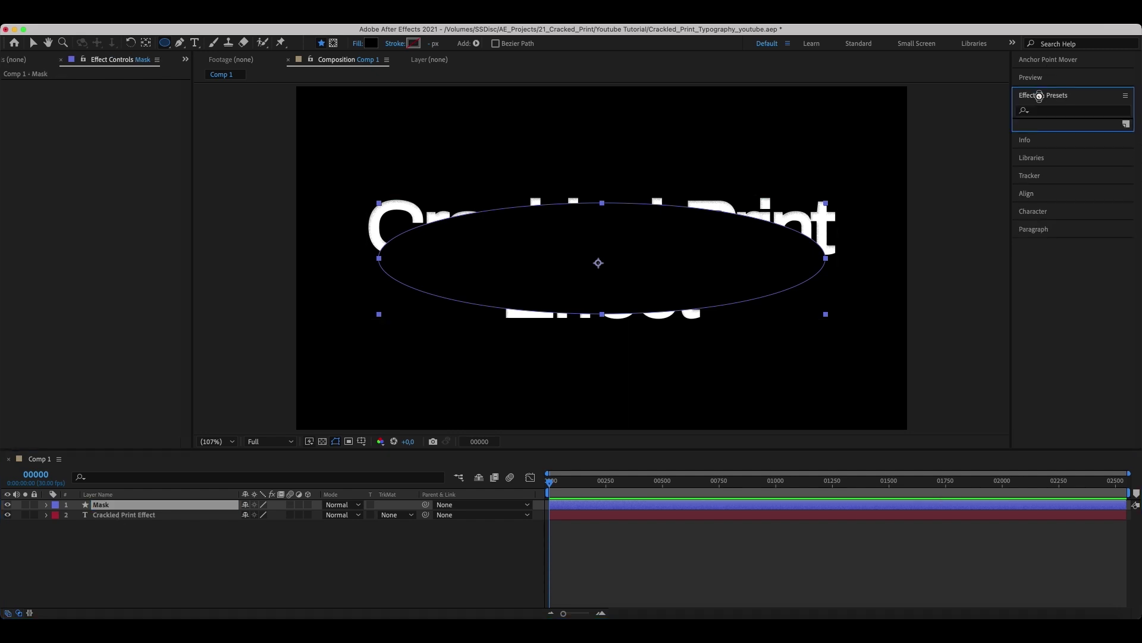
left_click(1046, 109)
type("so")
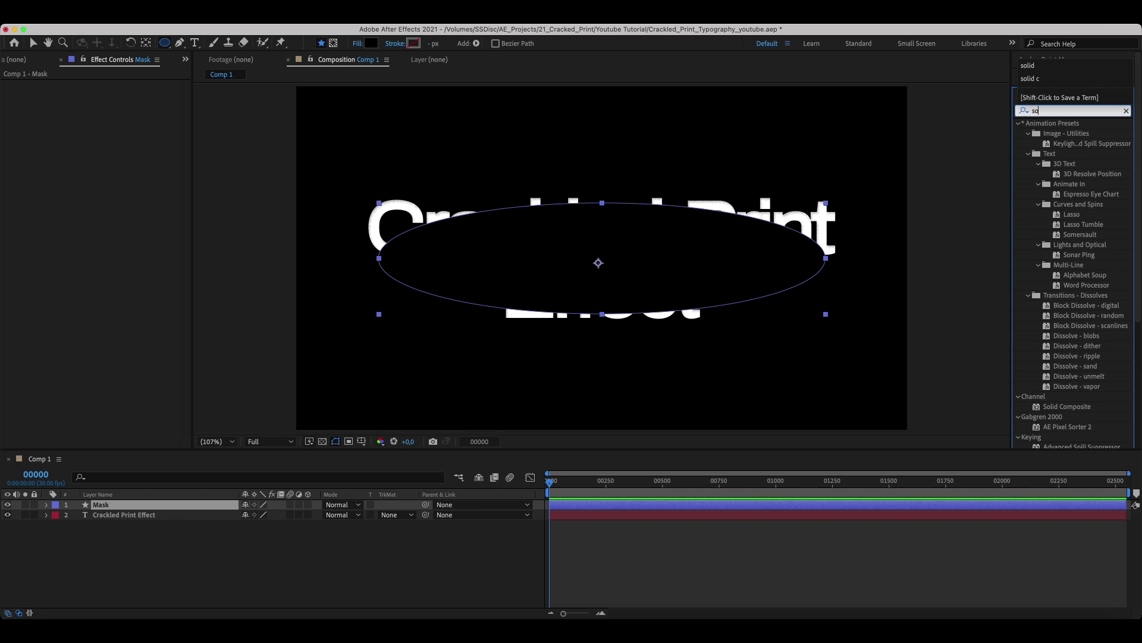
type("lid")
left_click(1061, 135)
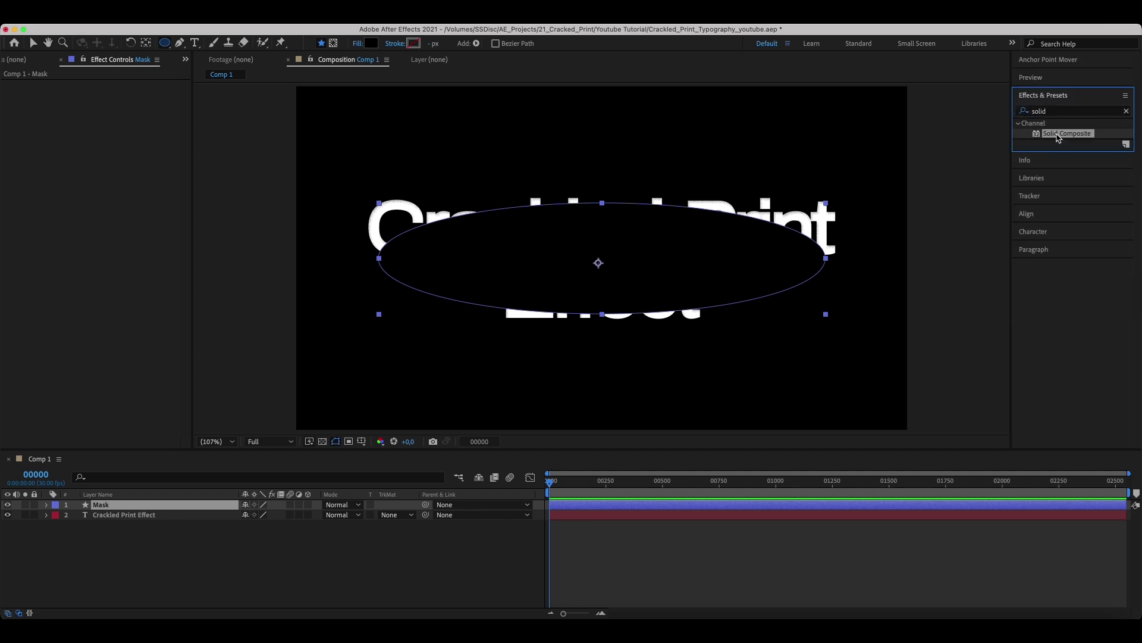
double_click(1058, 134)
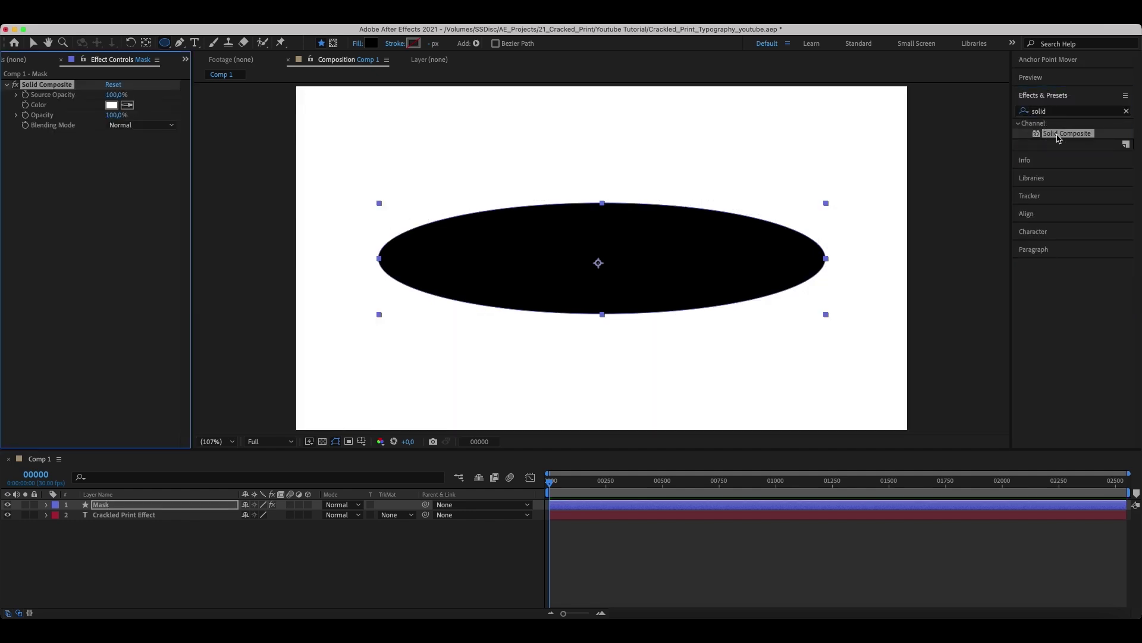
Add Gaussian Blur with blurriness 50 and Repeat Edge Pixels, then hide Mask
left_click(1053, 114)
type("g")
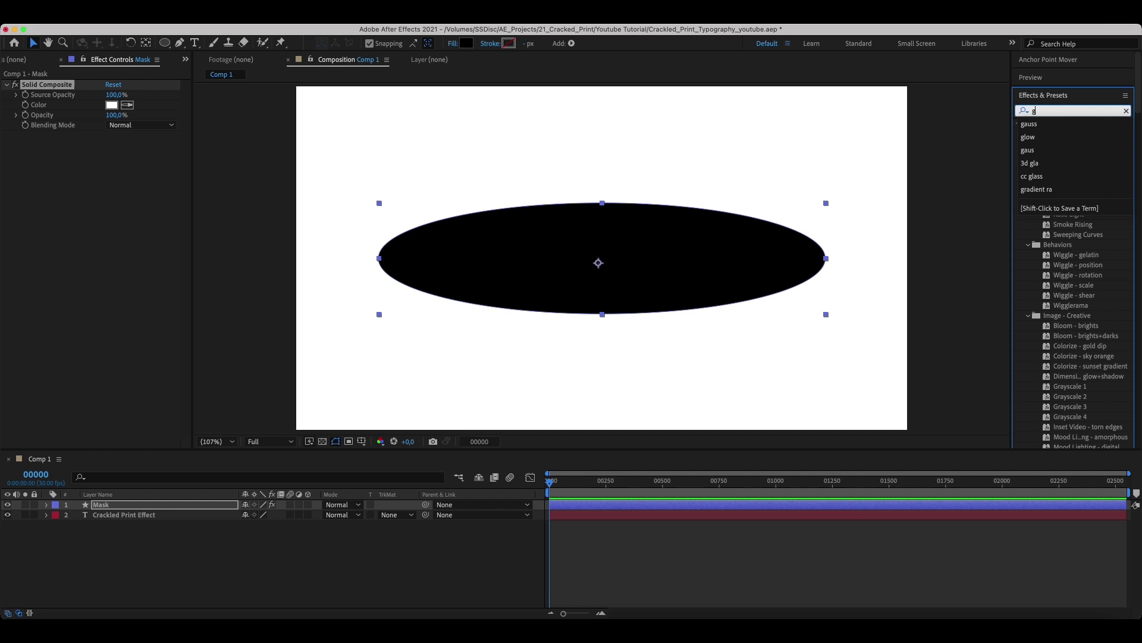
type("aussian")
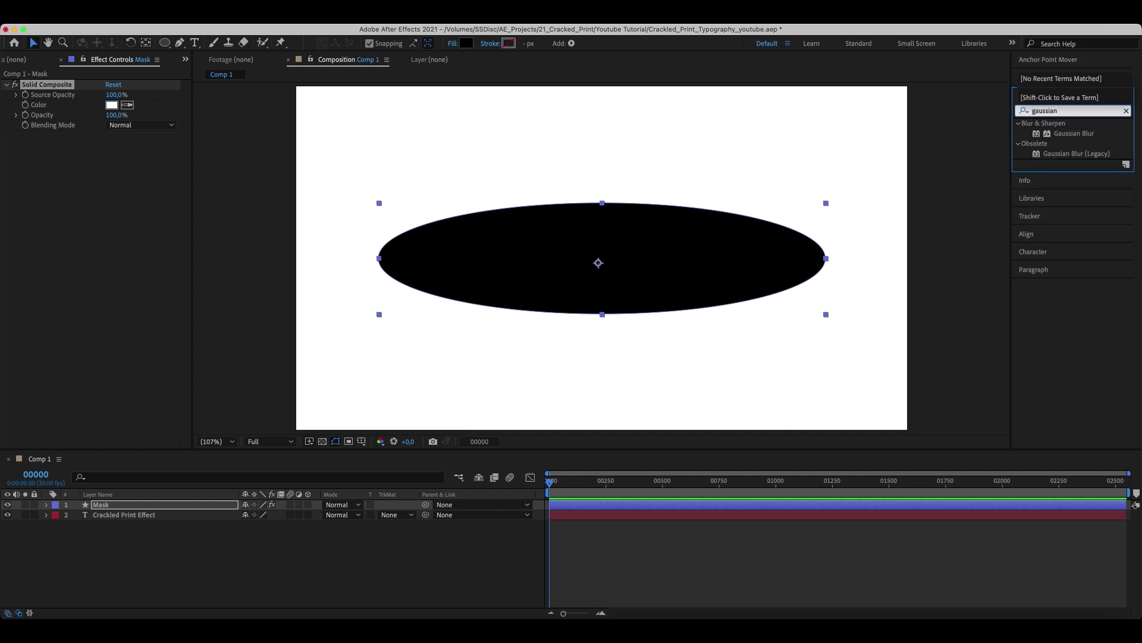
double_click(1069, 134)
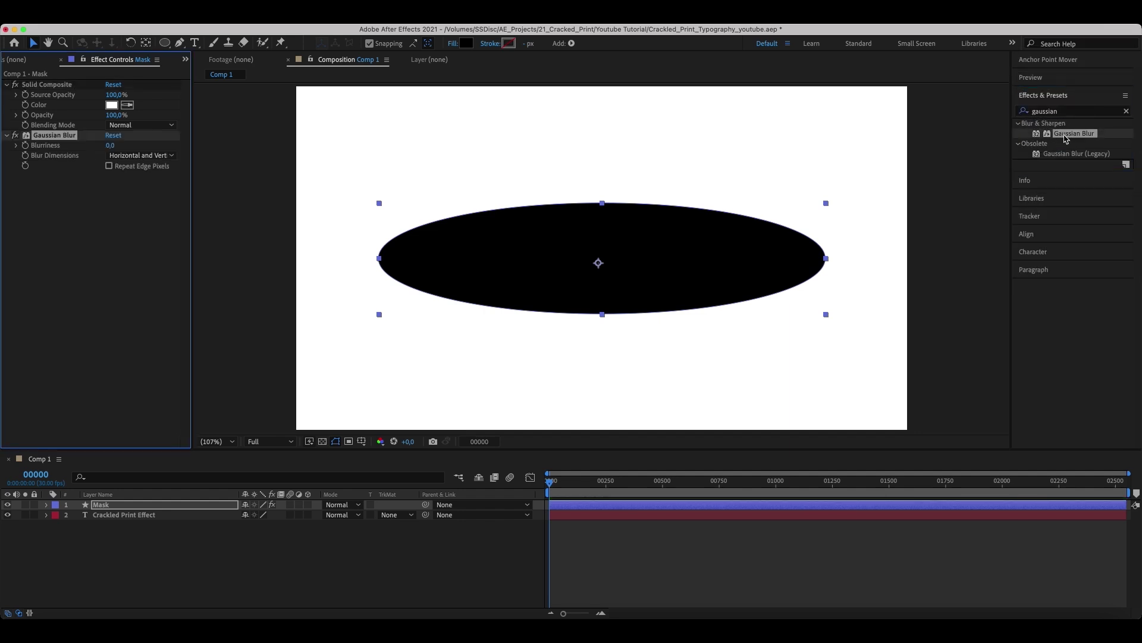
left_click(110, 146)
type("0")
key("Return")
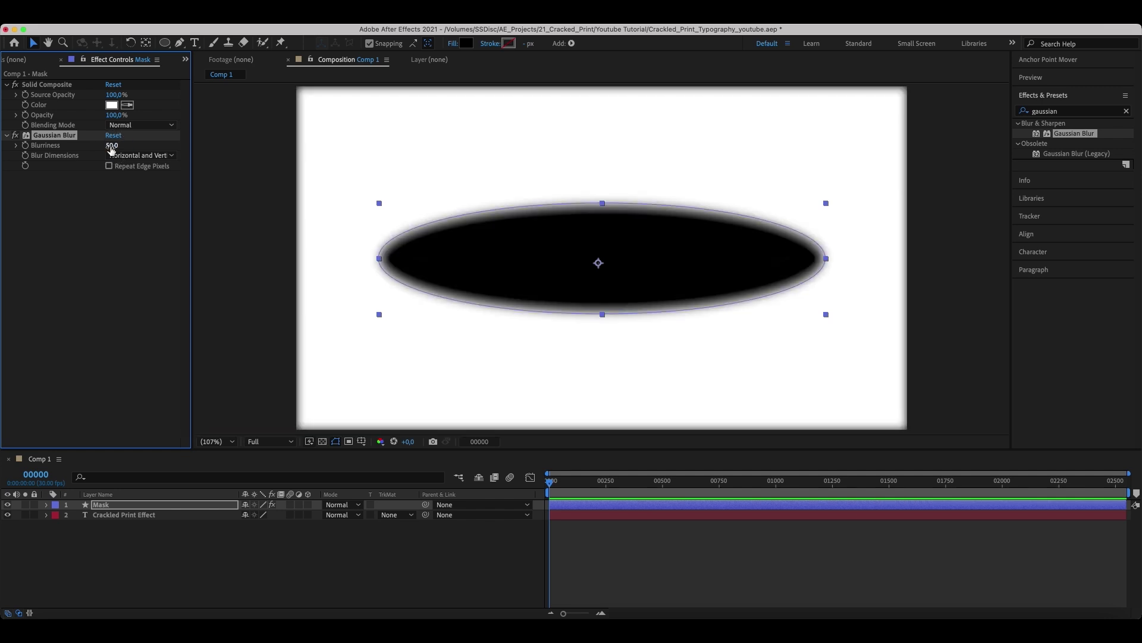
left_click(110, 167)
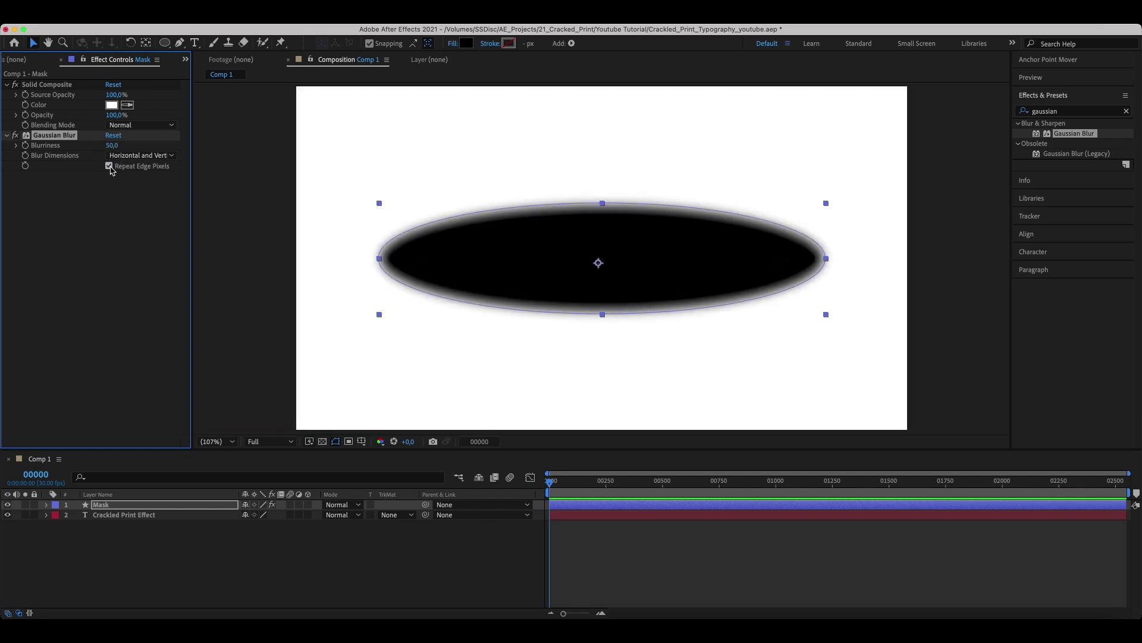
left_click(8, 504)
left_click(128, 516)
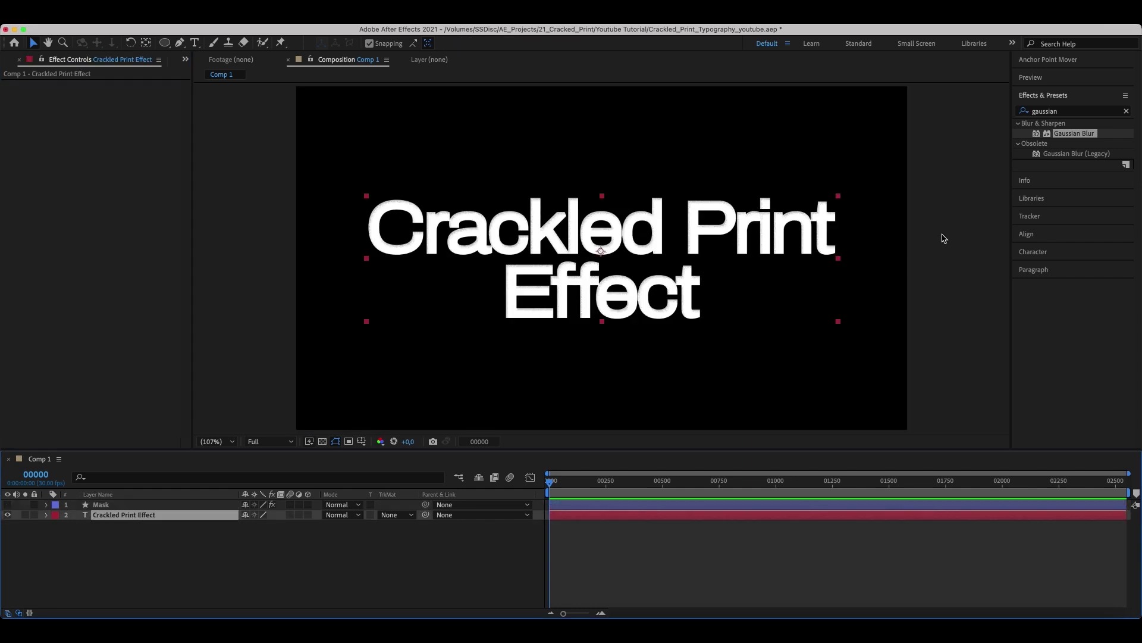
Apply Camera Lens Blur to the title with a blur radius of 2
left_click(1126, 111)
left_click(1086, 112)
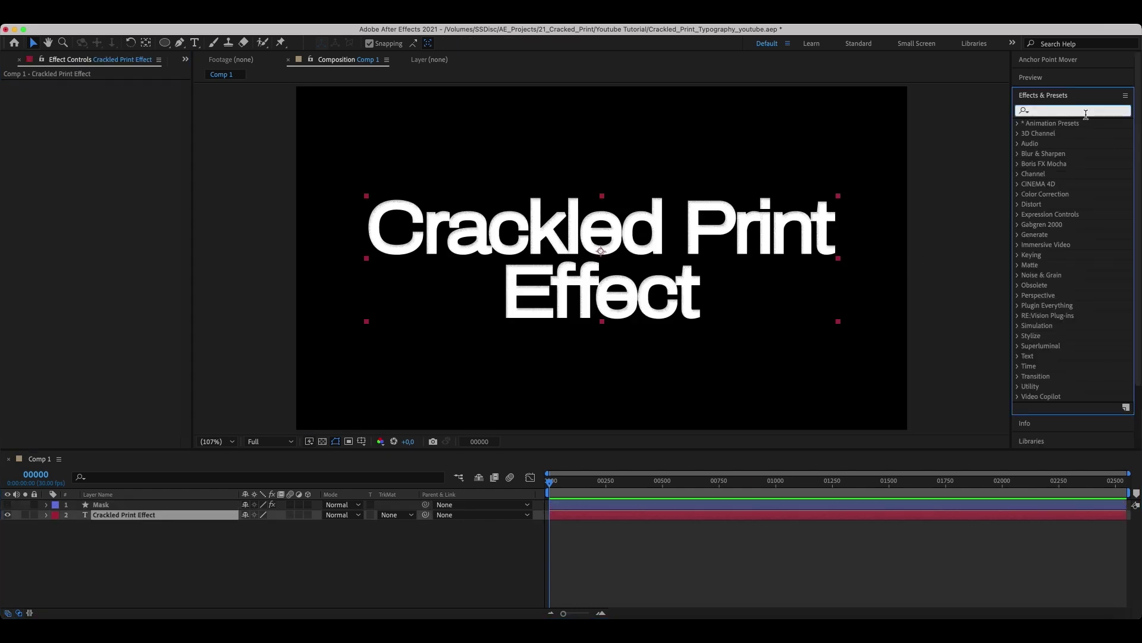
type("camera")
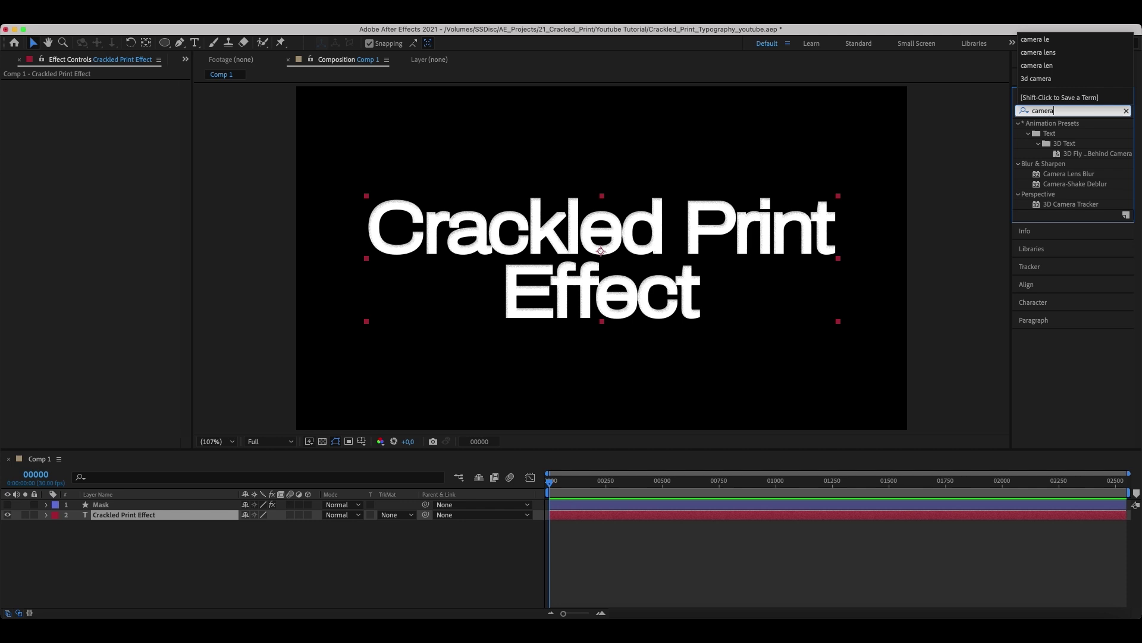
type(" le")
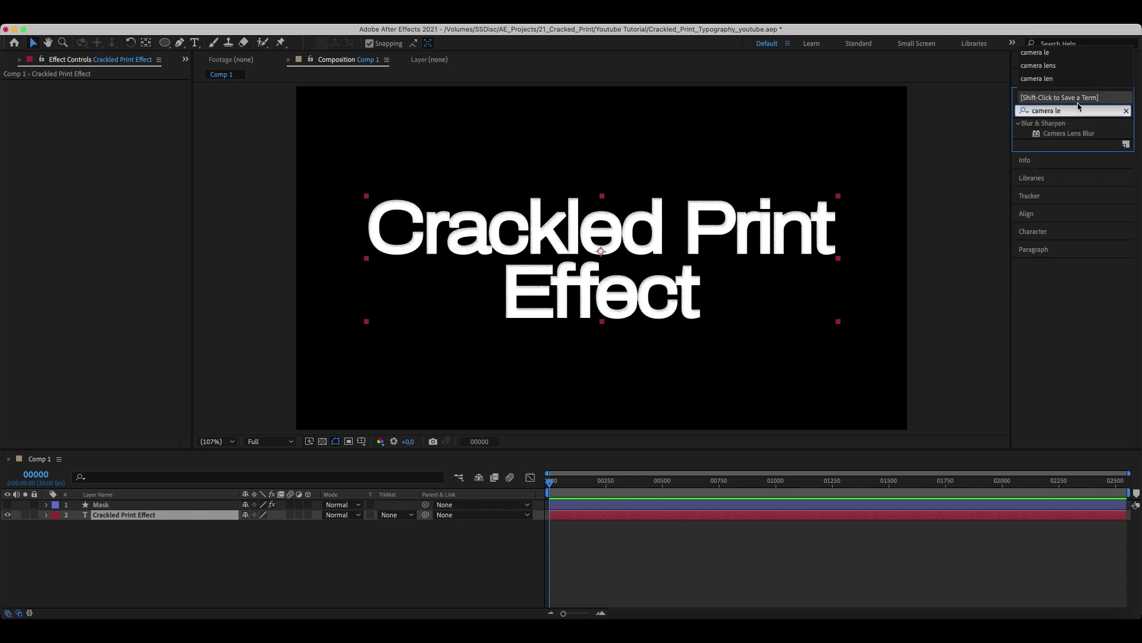
double_click(1081, 135)
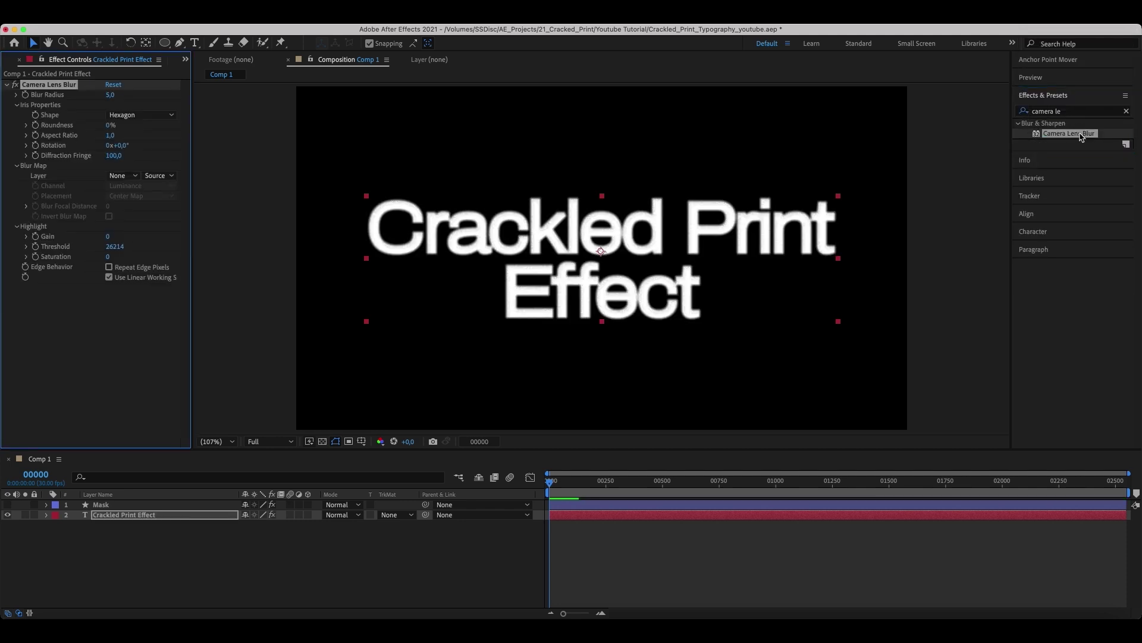
left_click(111, 96)
type("2")
key("Return")
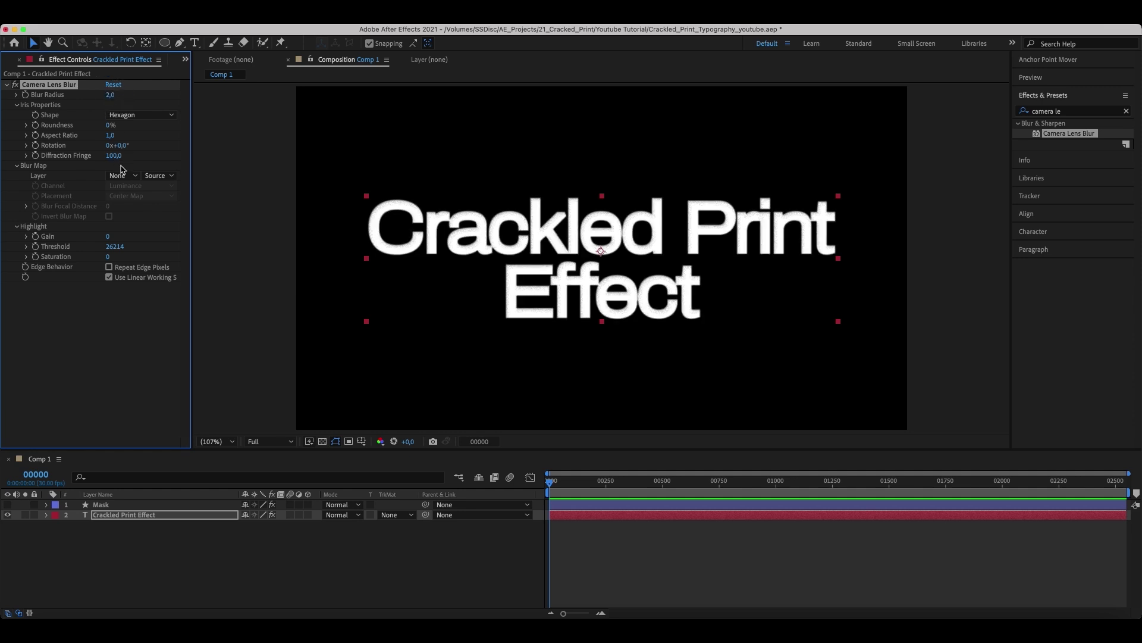
Use Mask (Effects & Masks) as blur map, focal distance 3000, aspect ratio 10
left_click(123, 176)
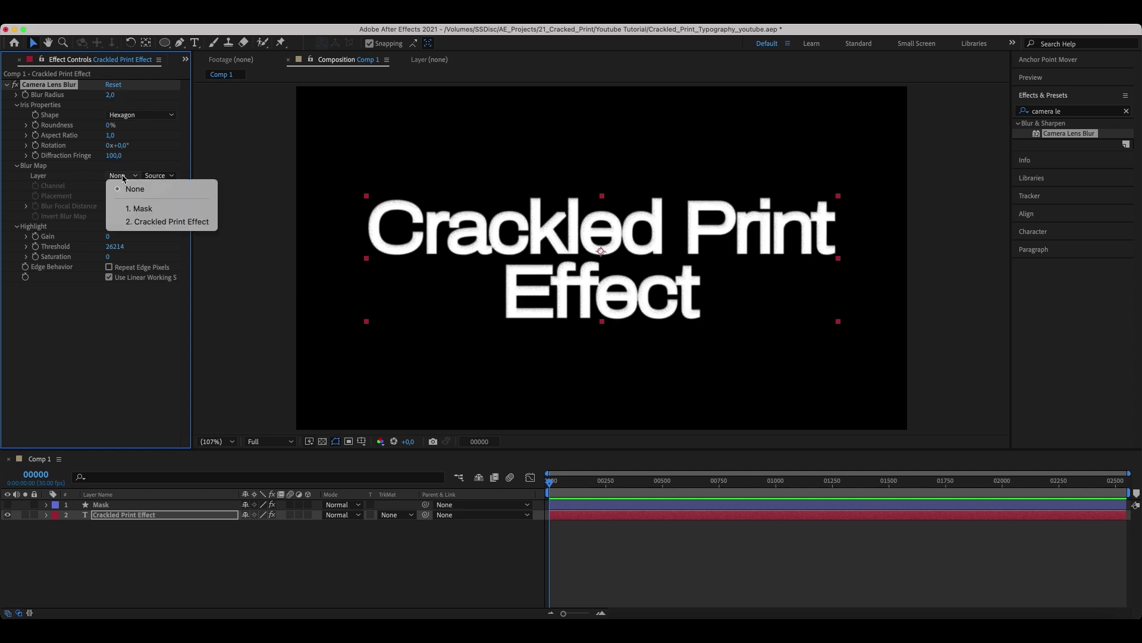
left_click(142, 209)
left_click(158, 176)
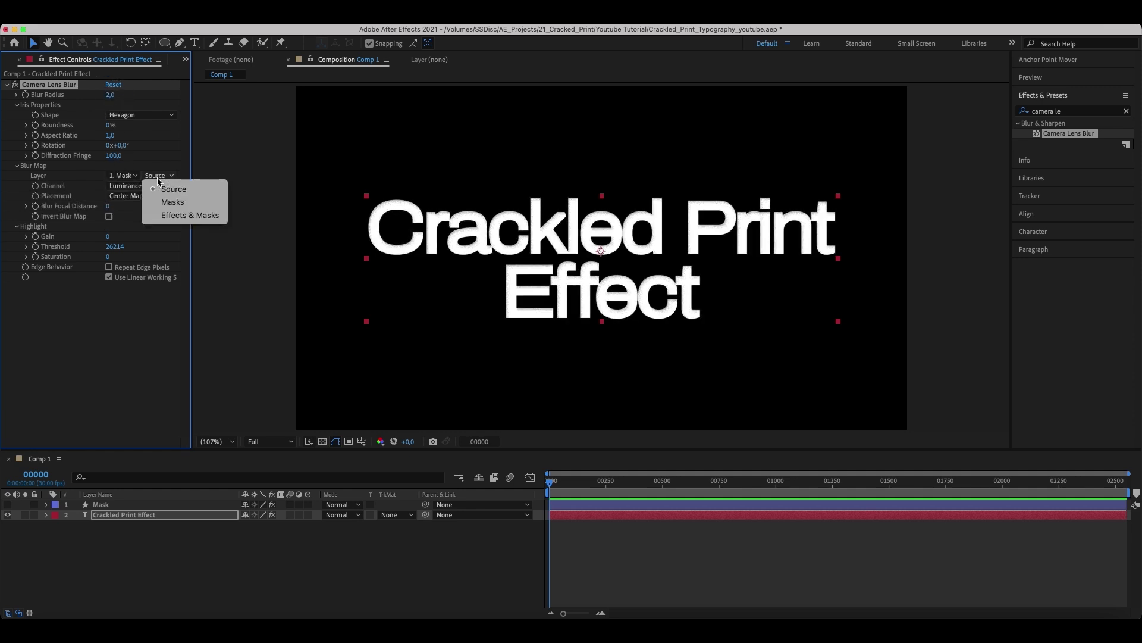
left_click(177, 215)
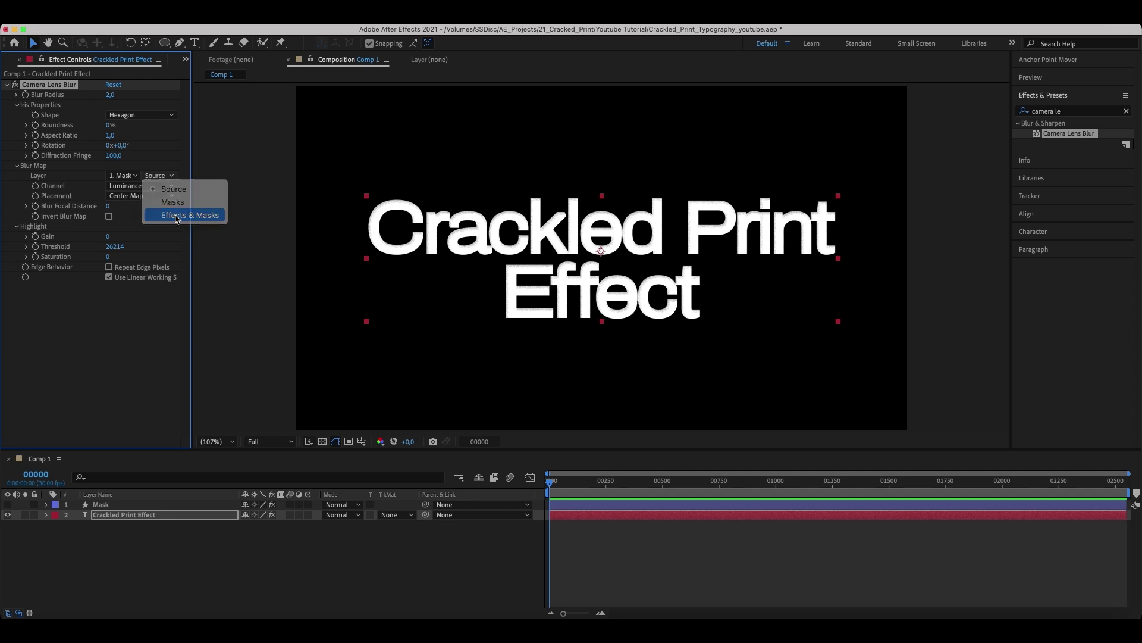
left_click(108, 206)
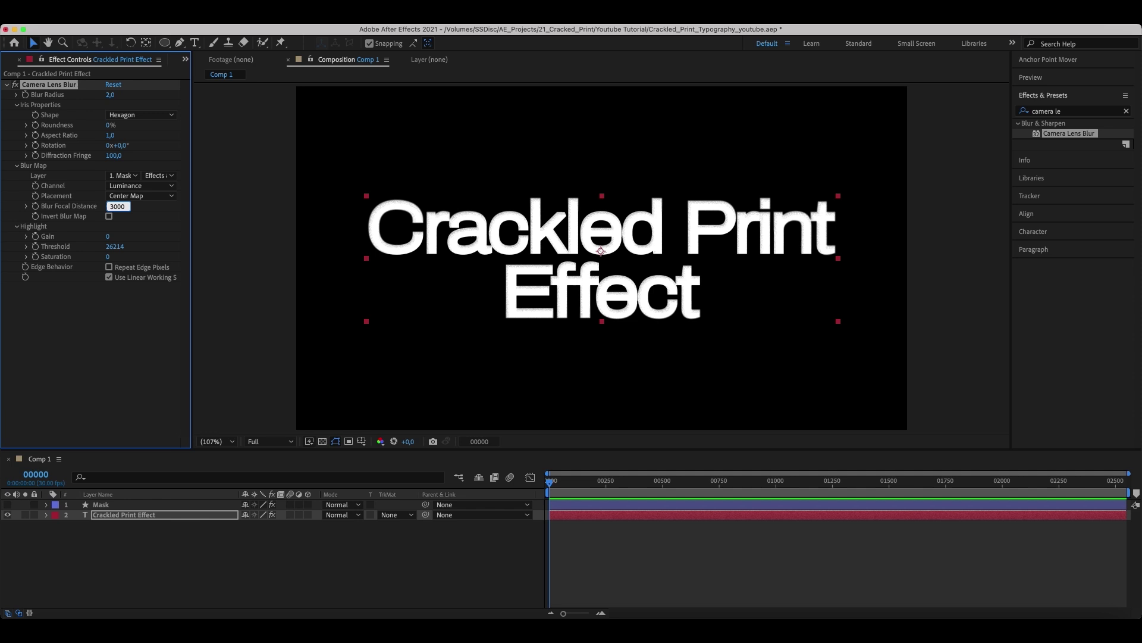
key("Return")
left_click(110, 136)
type("10")
key("Return")
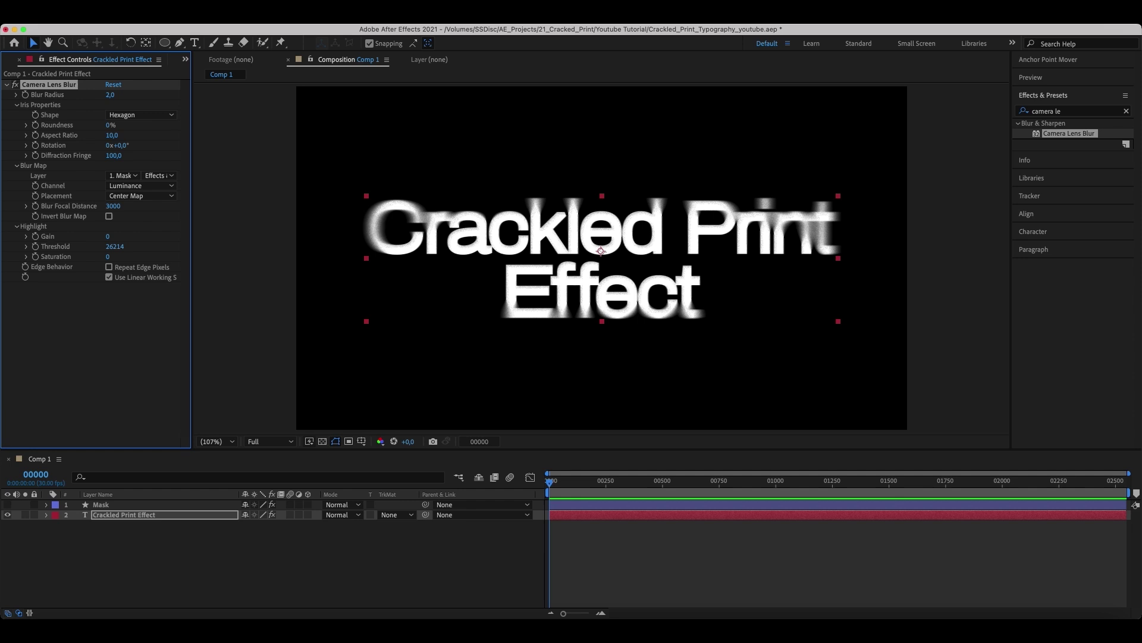
Set the layers' blend mode to Dissolve for a grainy look
left_click(178, 505)
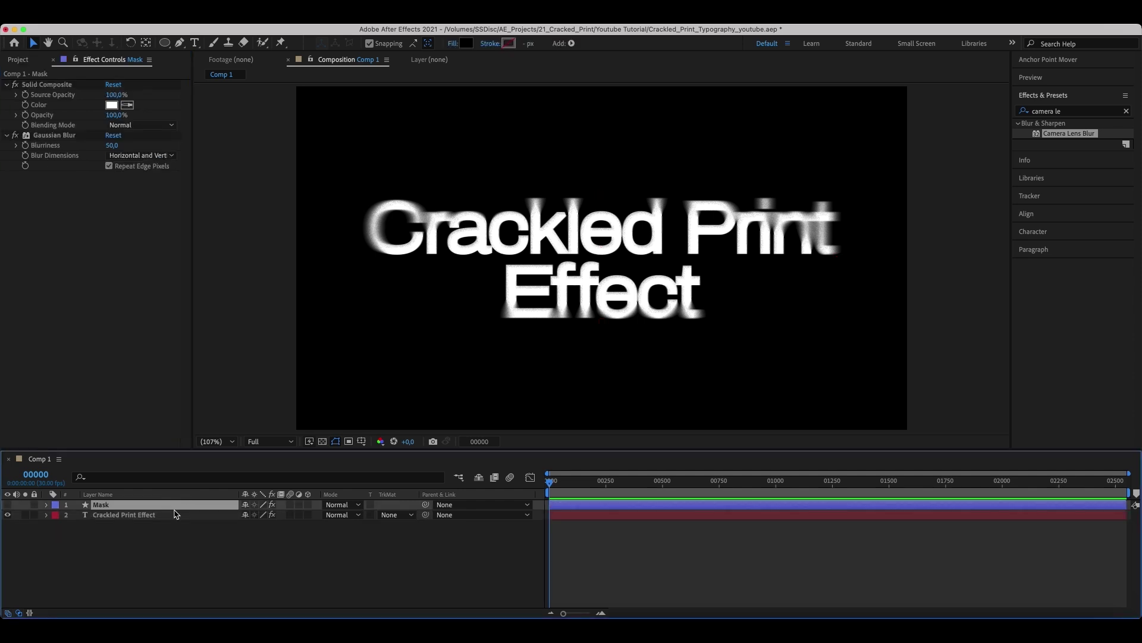
left_click(345, 505)
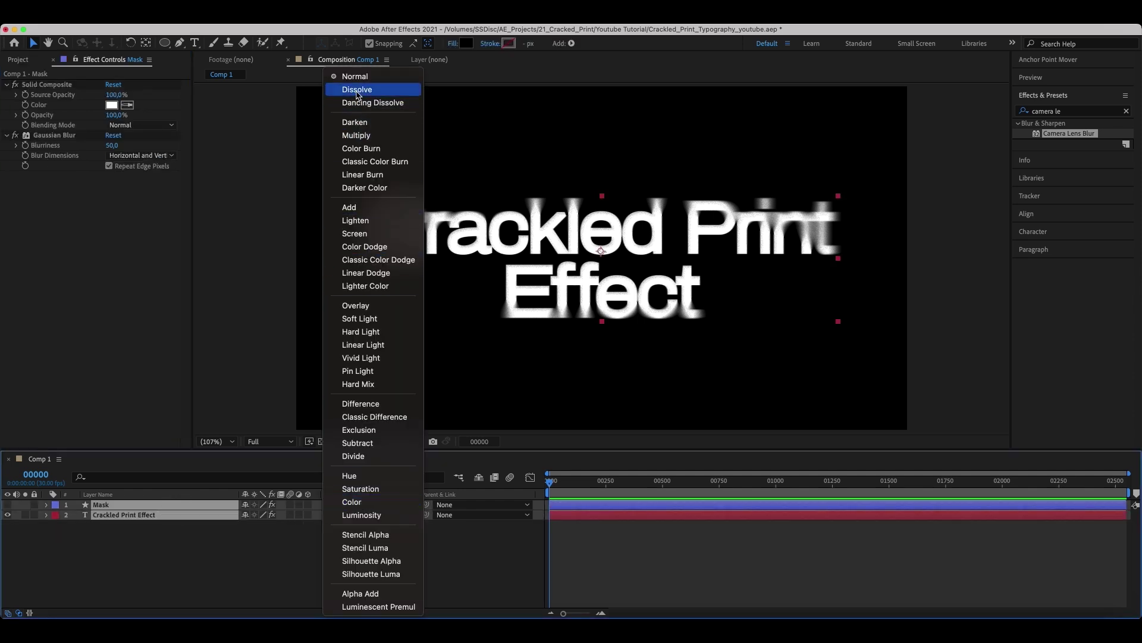
left_click(357, 90)
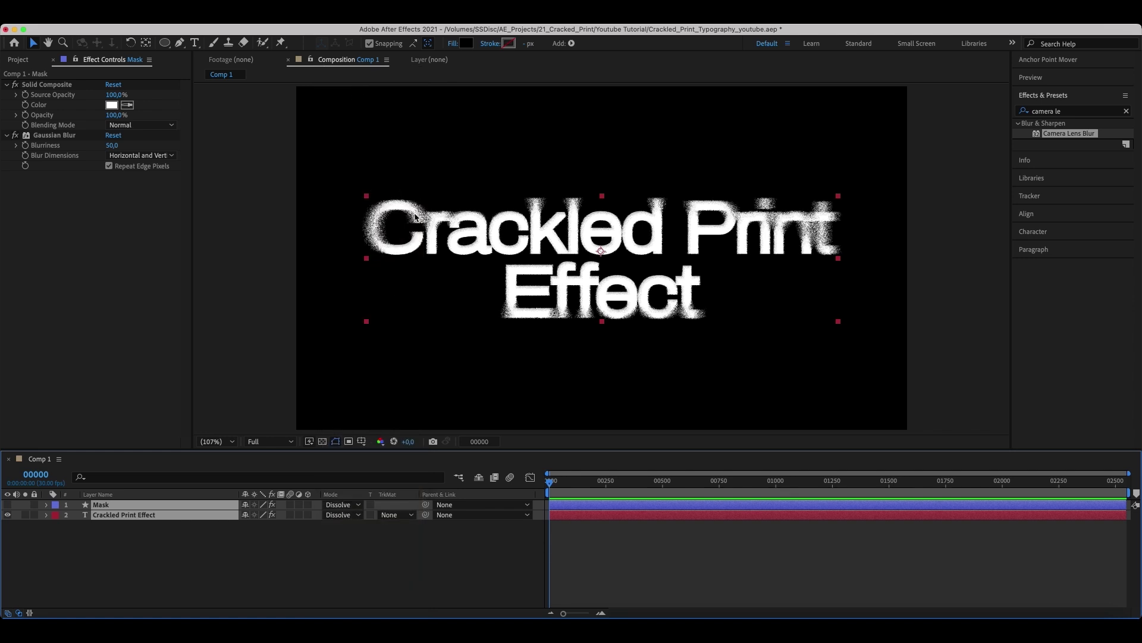
Select the Mask and text layers and pre-compose them, naming the comp 'Text_Comp'
left_click(149, 516, "super")
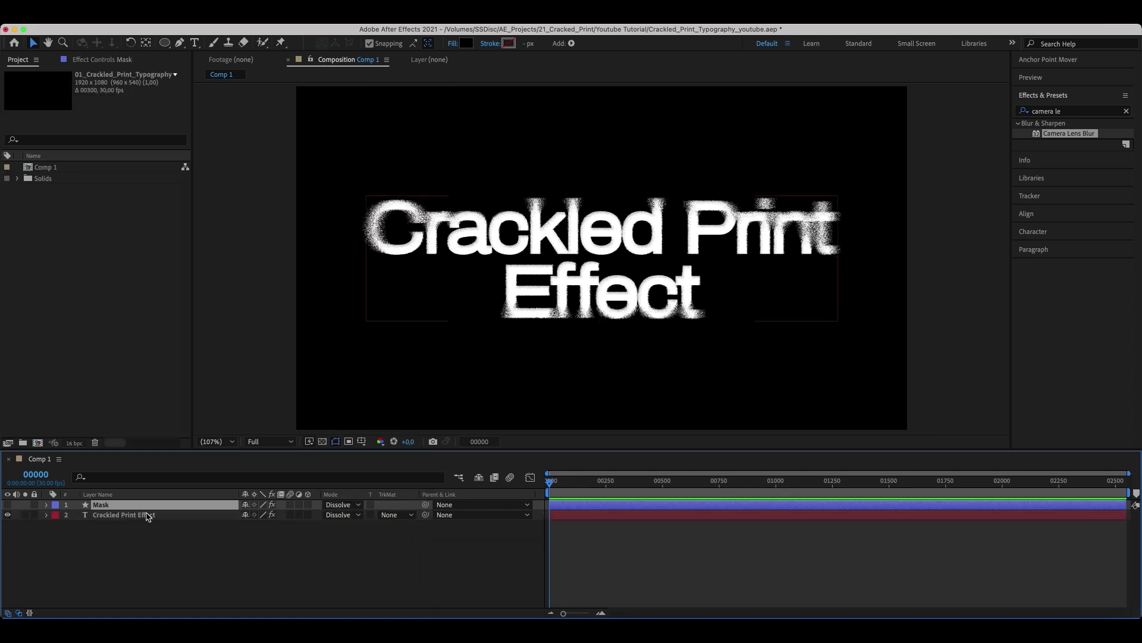
left_click(148, 516, "super")
right_click(146, 516)
left_click(165, 548)
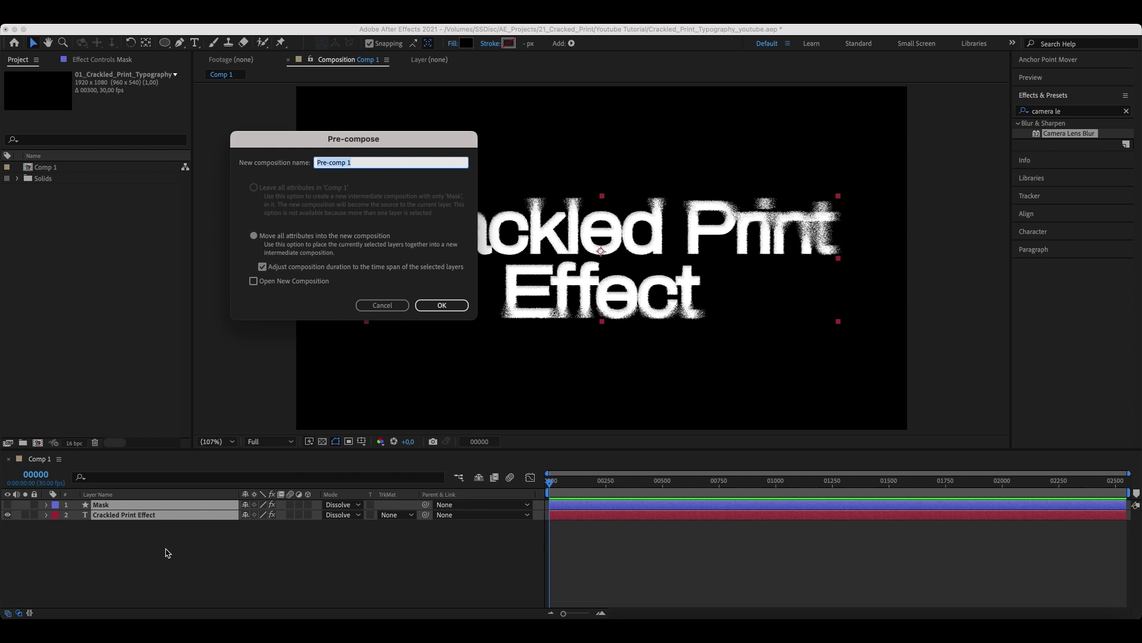
type("Text_Comp")
Confirm the pre-compose so the two layers become a single Text_Comp layer
key("Return")
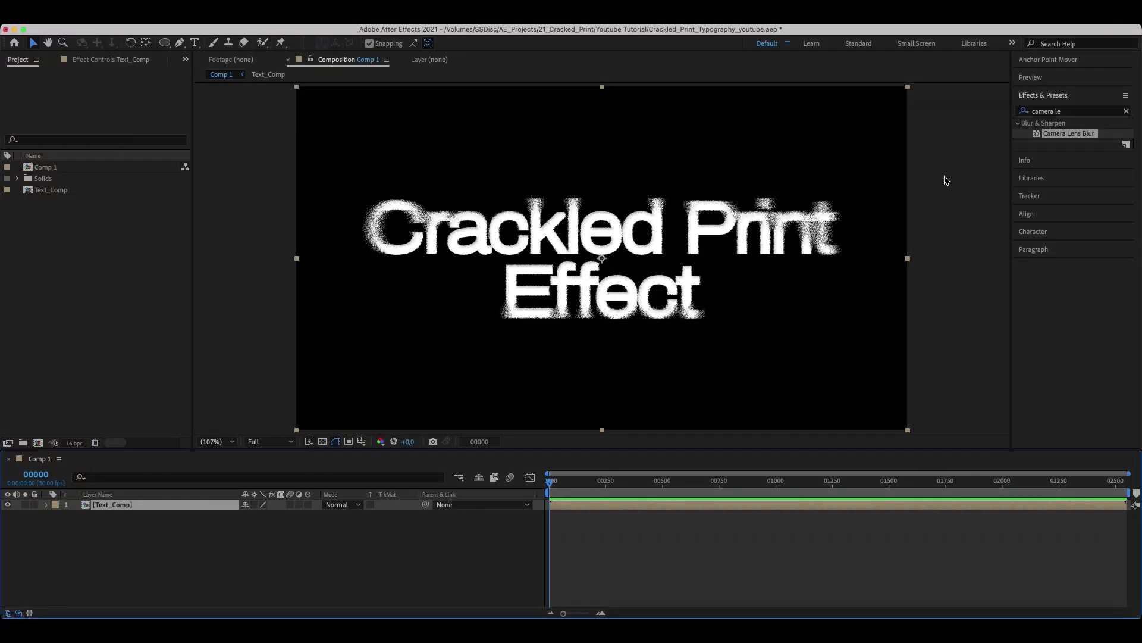
Apply Drop Shadow to Text_Comp at 100% opacity and distance 2, viewing transparency
left_click(1126, 110)
type("d")
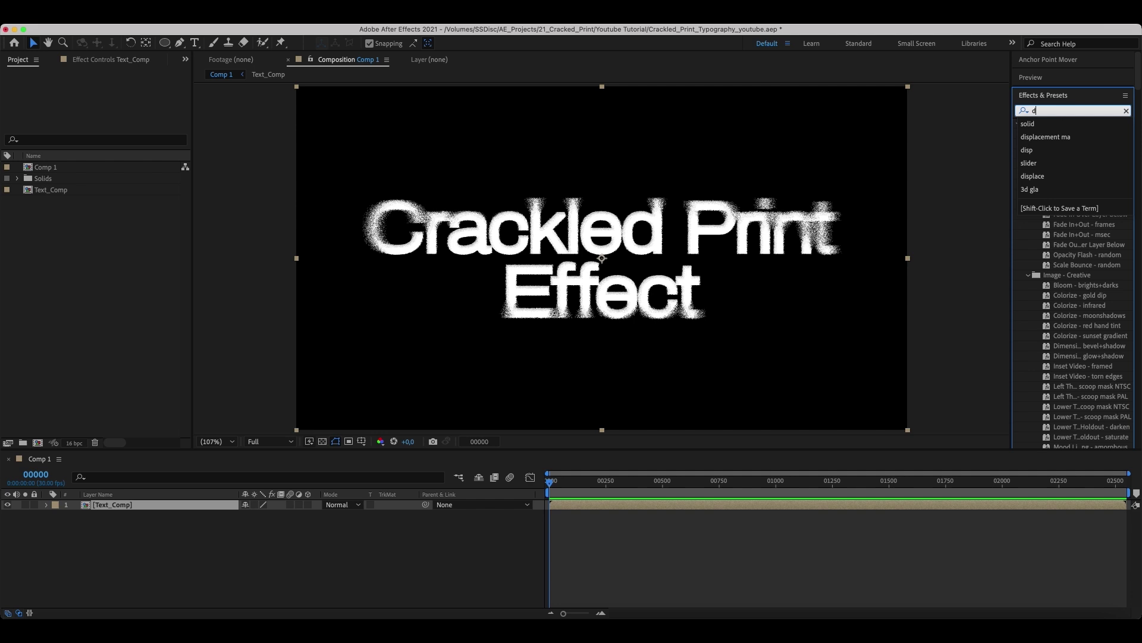
type("rop s")
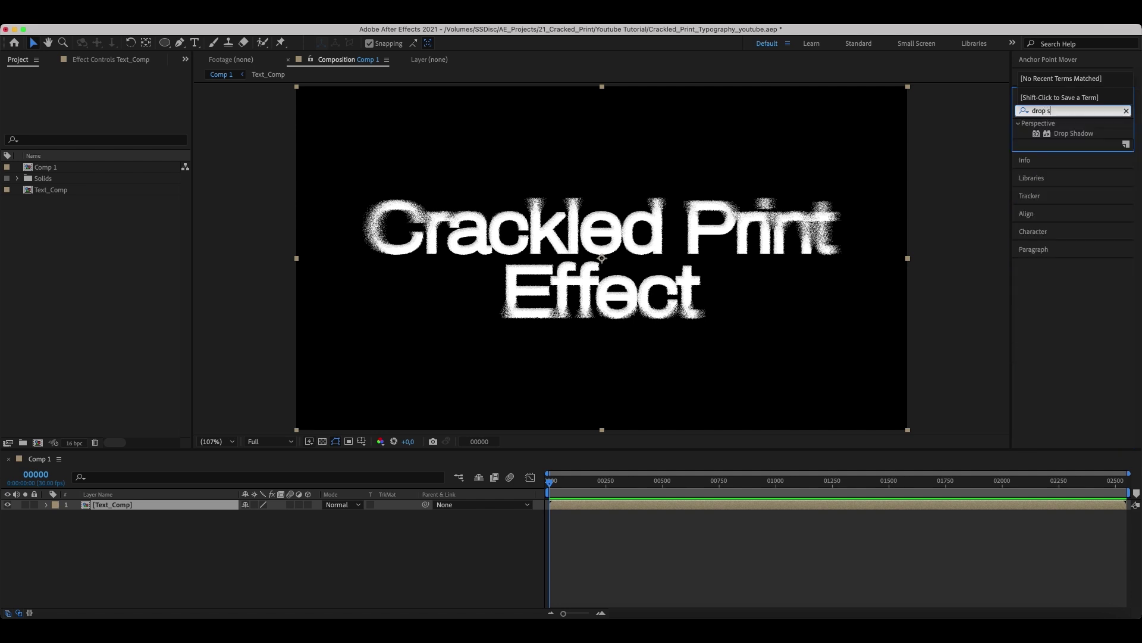
type("ha")
double_click(1074, 133)
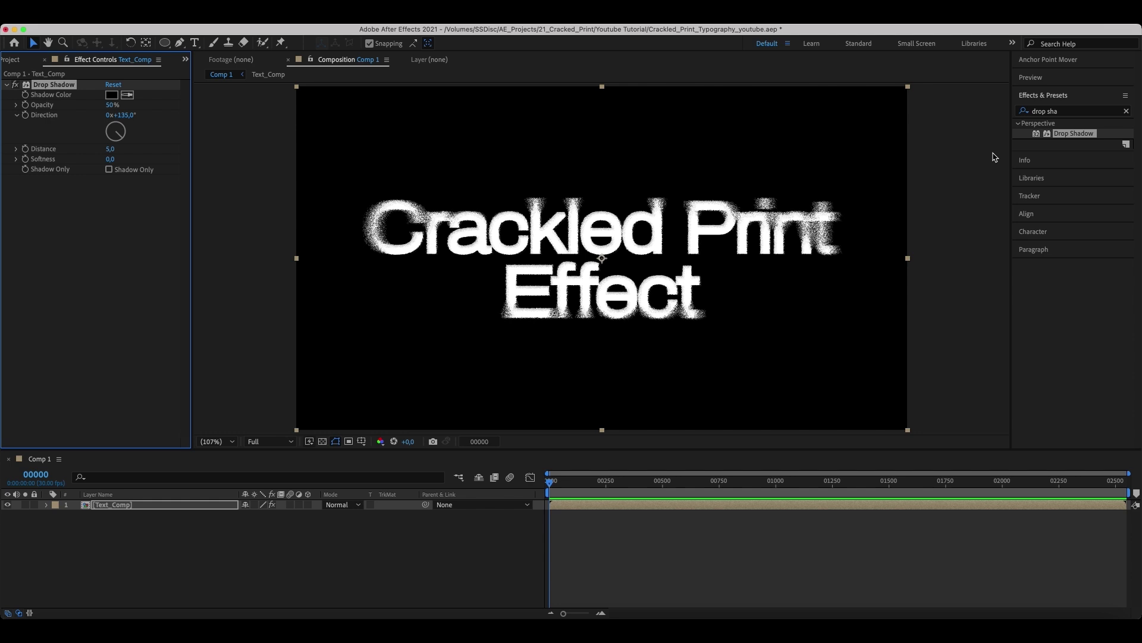
left_click(322, 441)
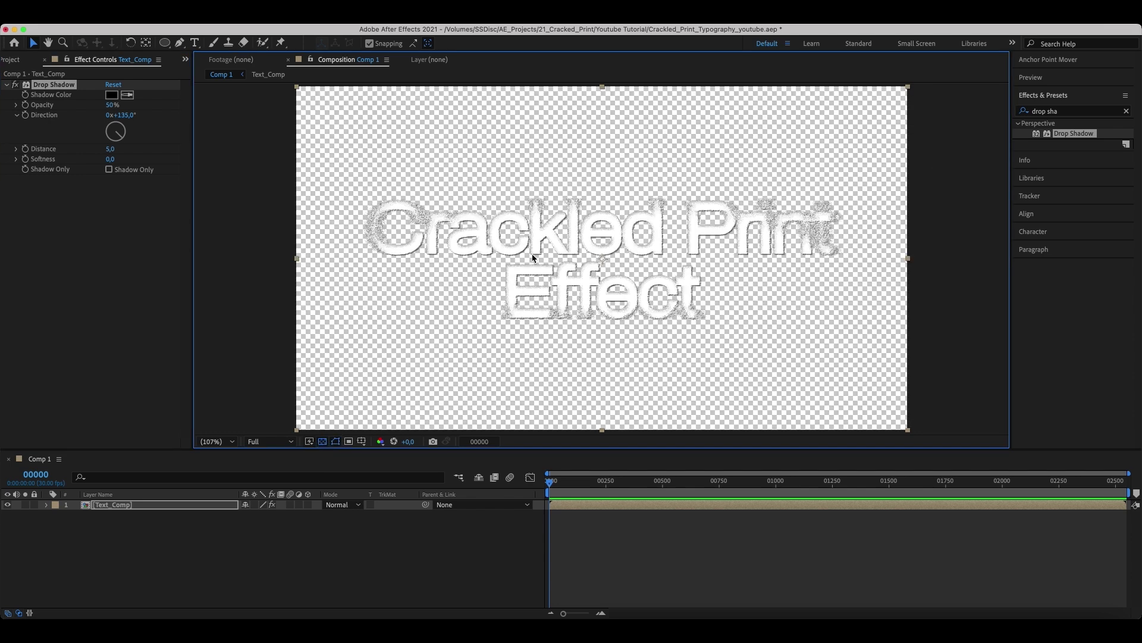
left_click(110, 105)
type("100")
key("Return")
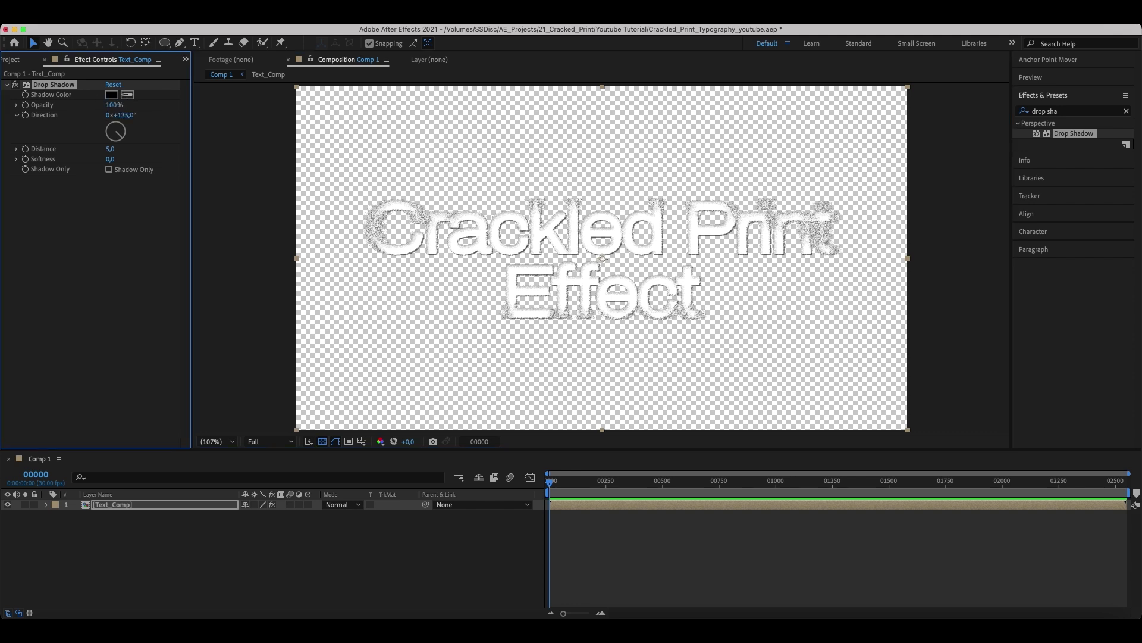
left_click(110, 148)
type("2")
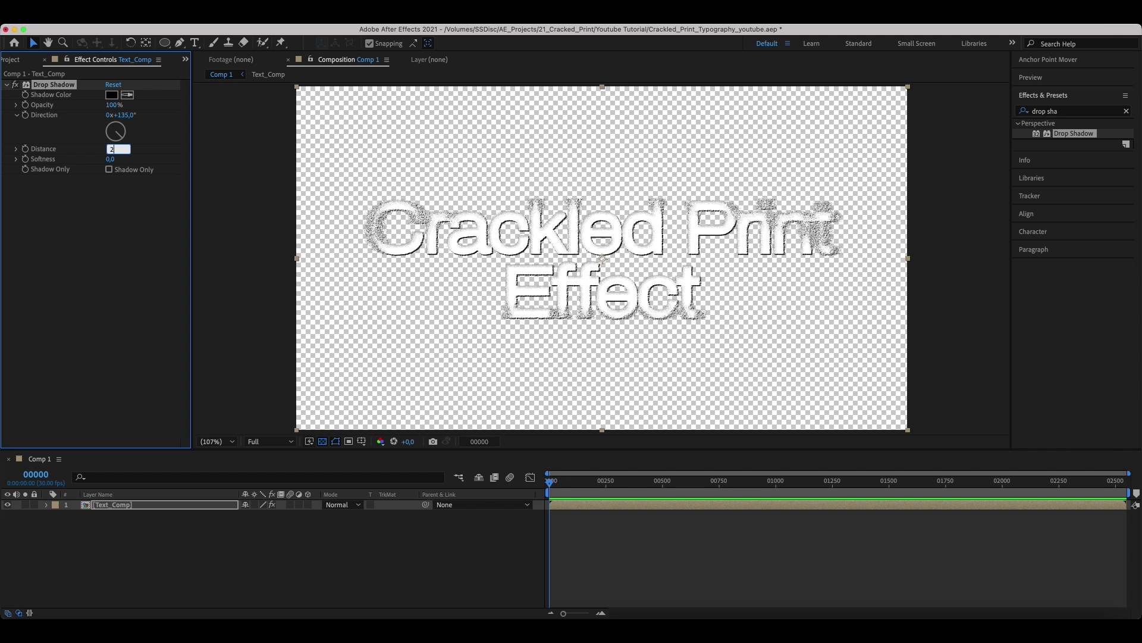
key("Return")
key("period")
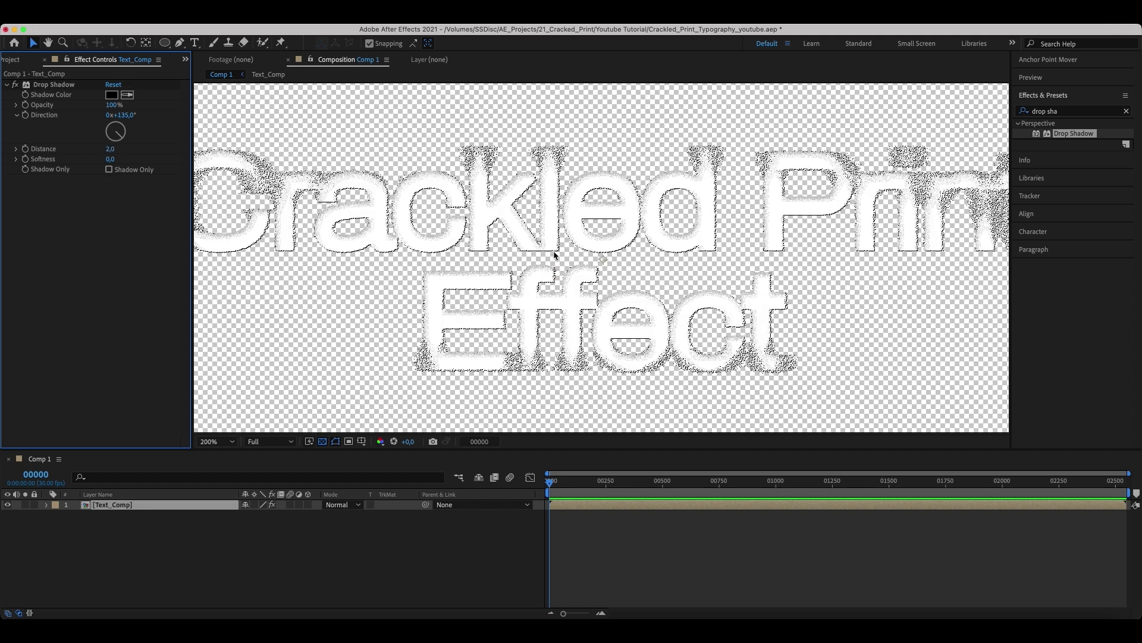
Import Bg_Shape.png and place the gradient image in the composition behind the title
left_click(216, 441)
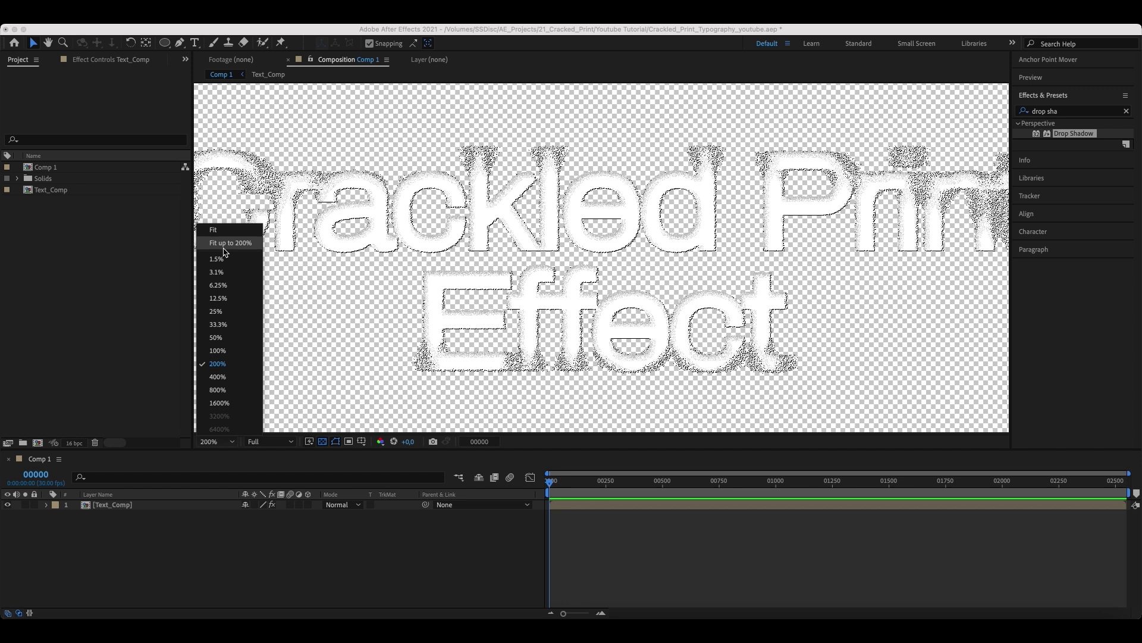
left_click(226, 238)
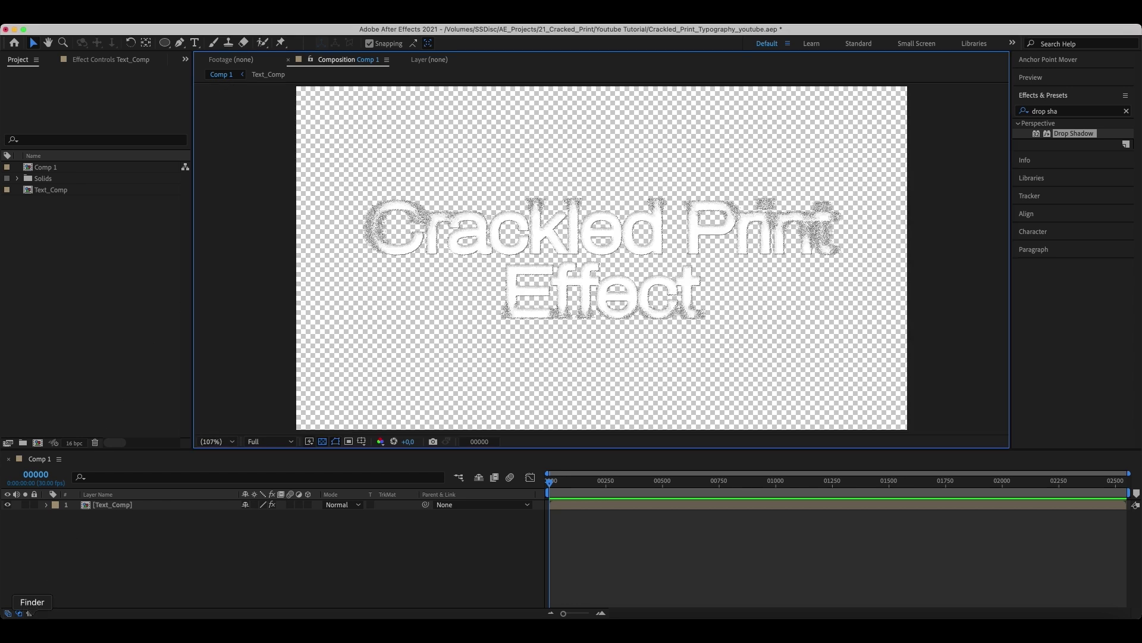
left_click(36, 613)
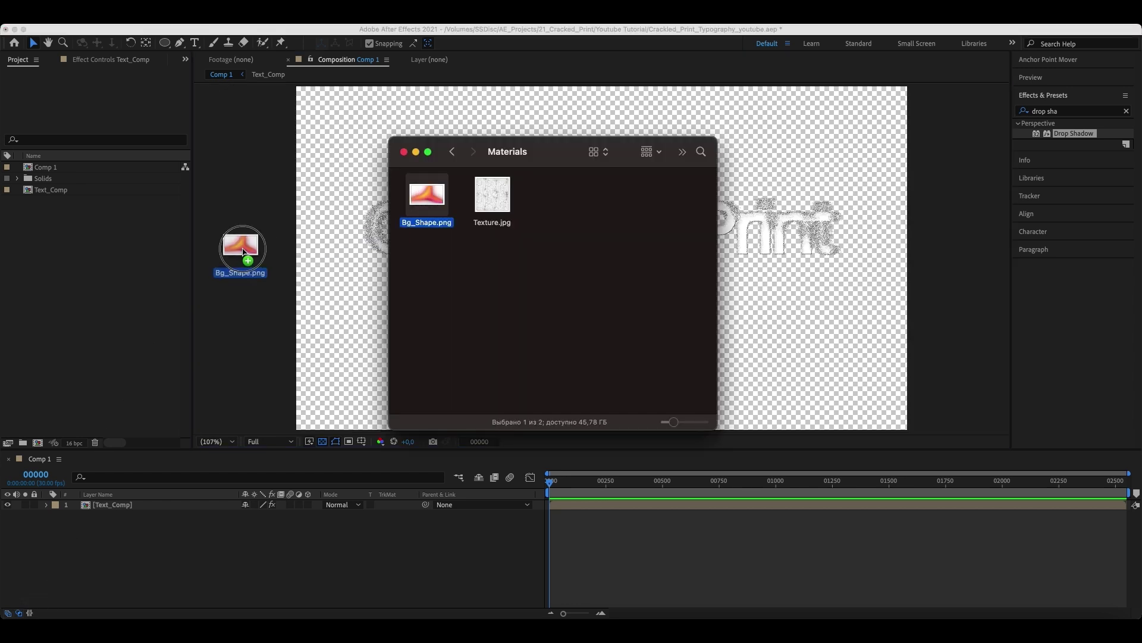
left_click_drag(431, 203, 83, 258)
left_click_drag(57, 168, 68, 516)
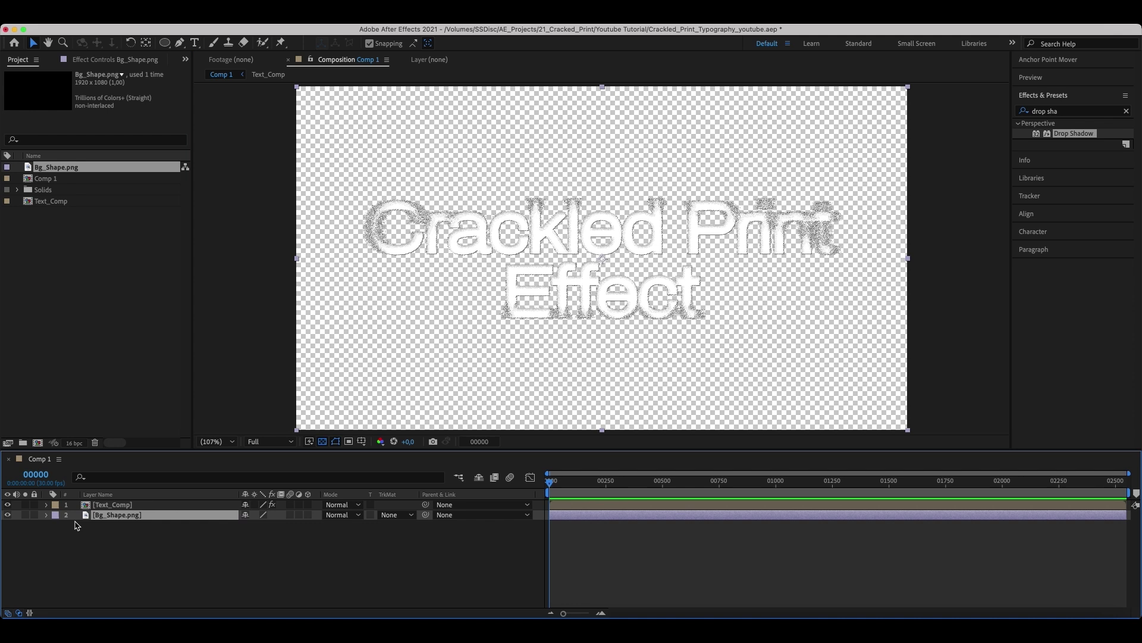
Pre-compose the title and Bg_Shape layers into 'Text_Shape_Comp'
left_click(115, 506)
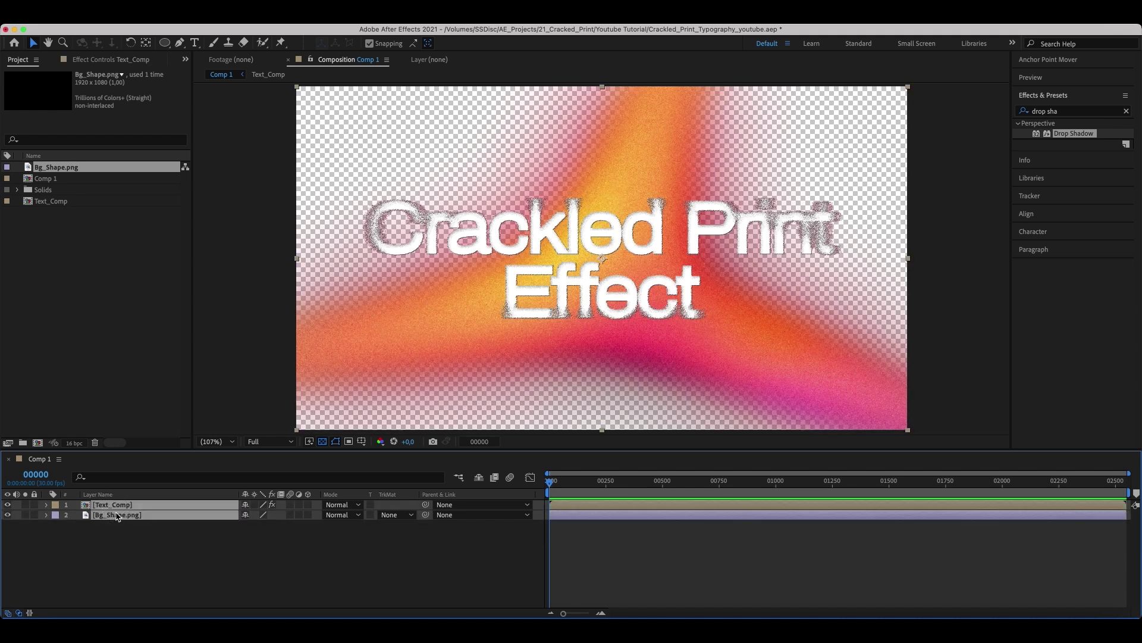
right_click(117, 517)
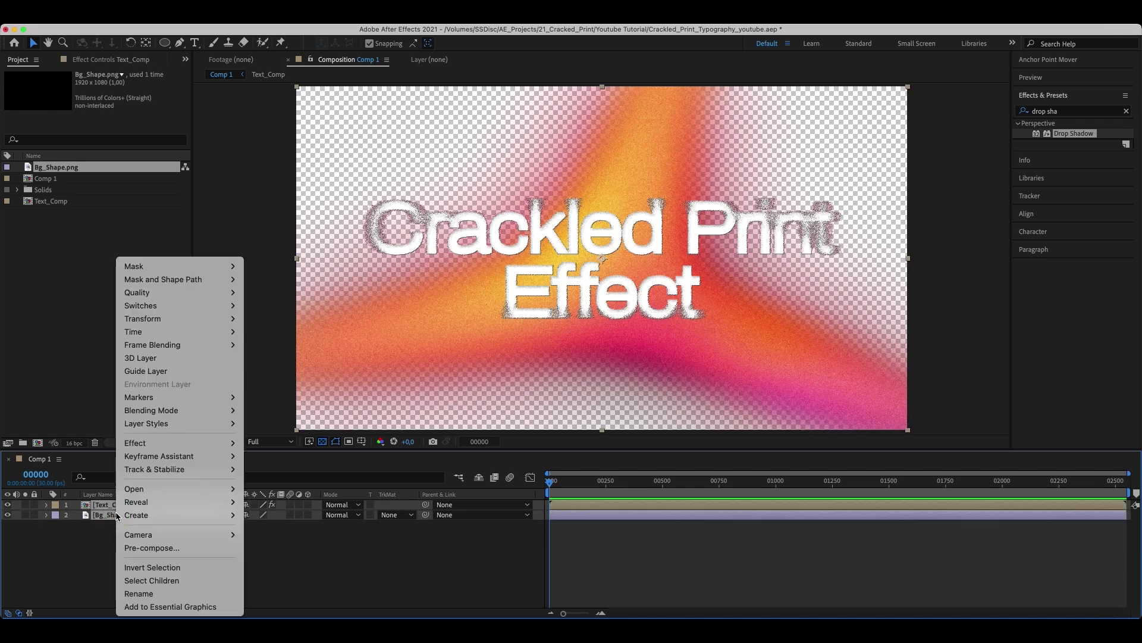
left_click(138, 548)
type("Text_Shape_Comp")
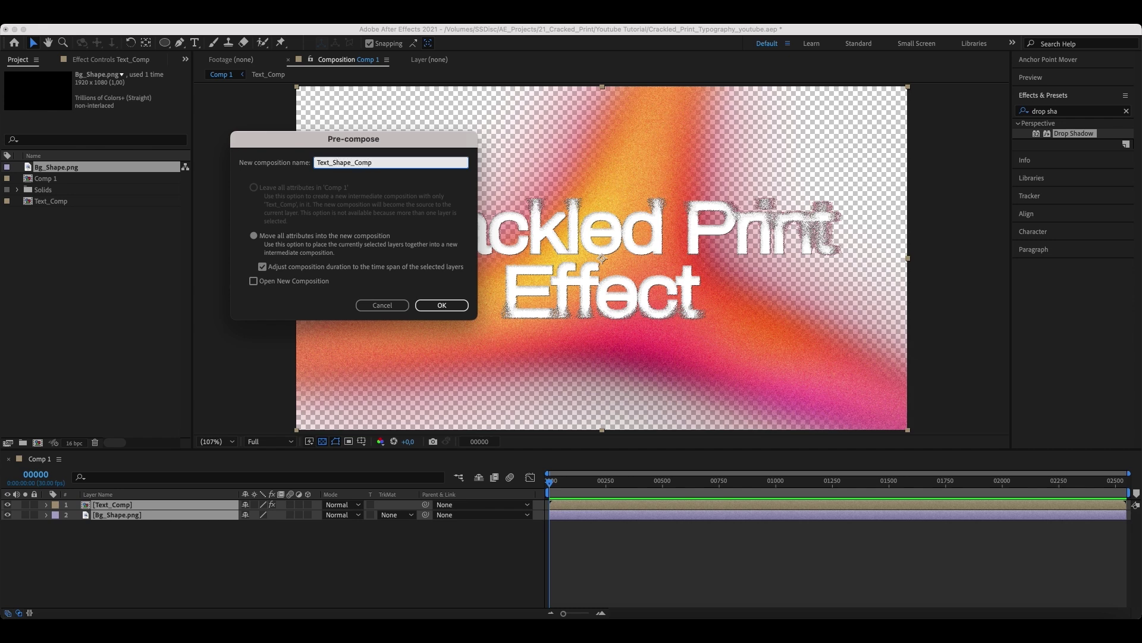
key("Return")
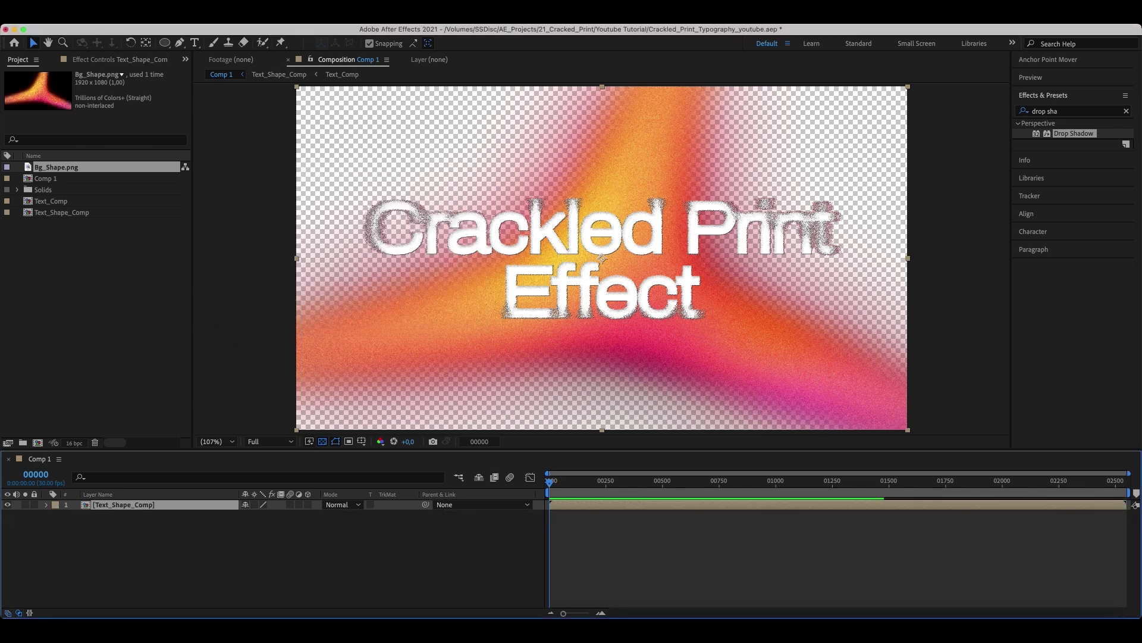
Create a new shape layer with a full-frame near-black rectangle
right_click(145, 565)
mouse_move(160, 462)
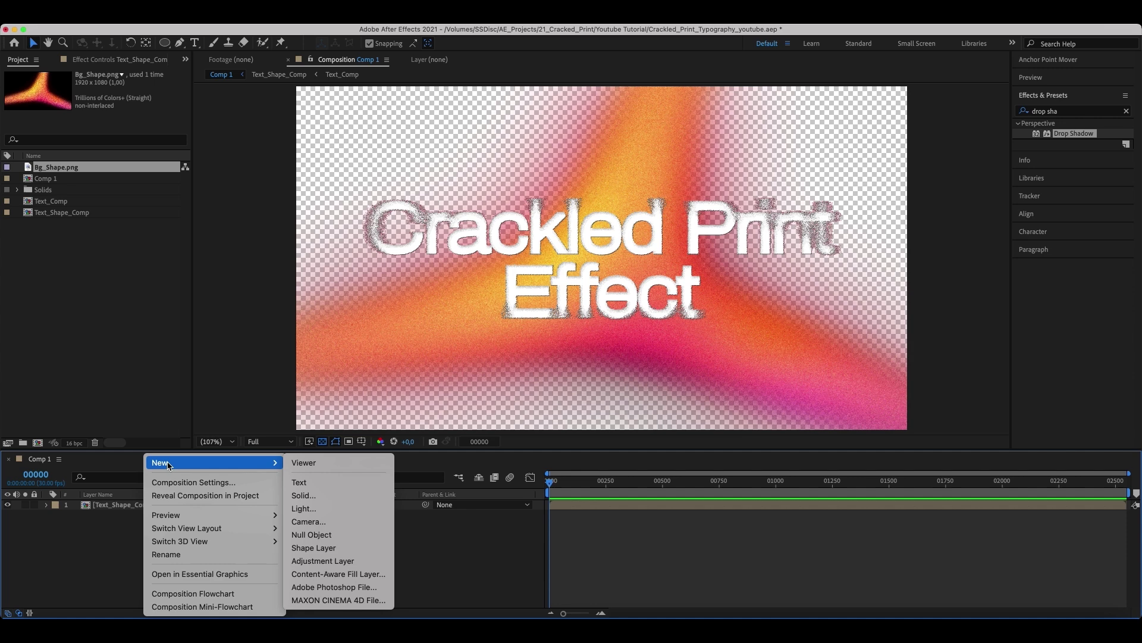
left_click(313, 548)
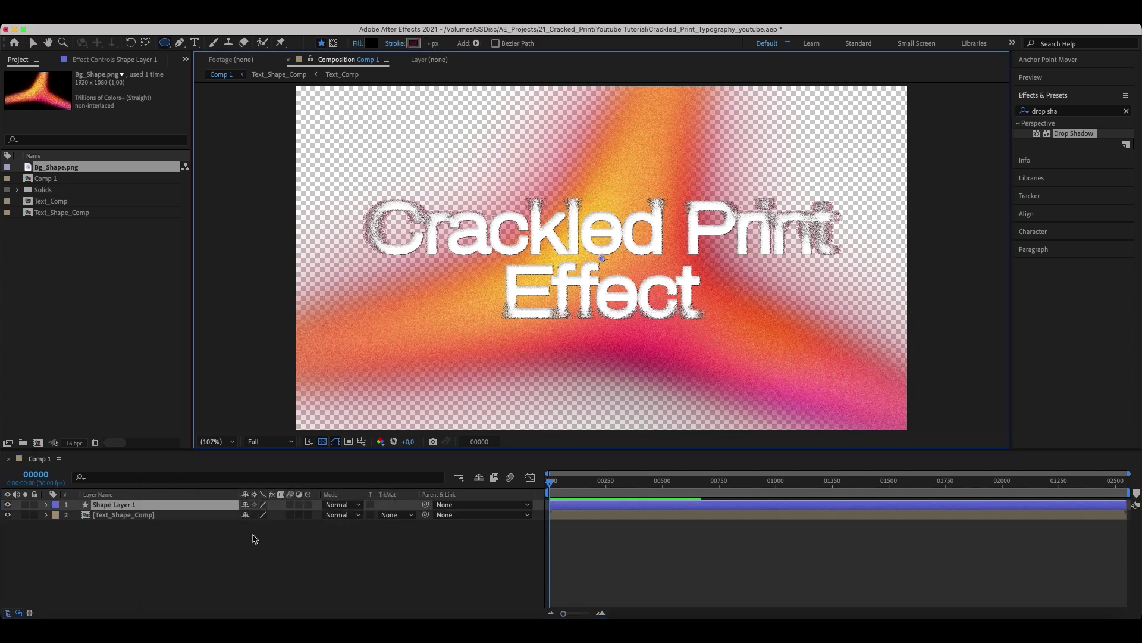
left_click_drag(166, 45, 189, 43)
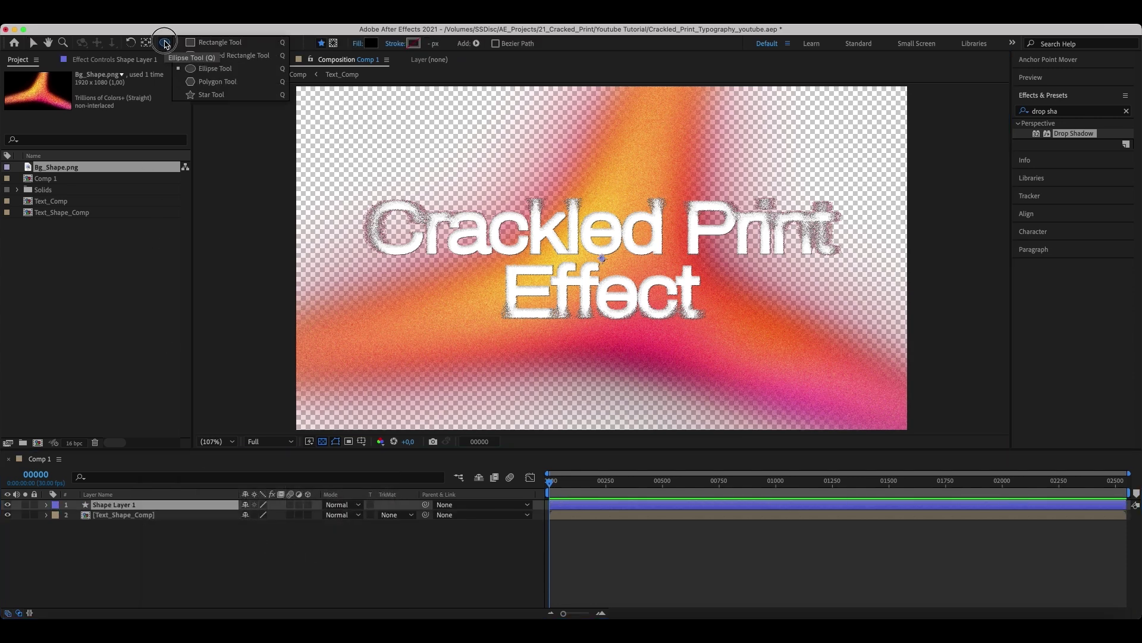
left_click(372, 44)
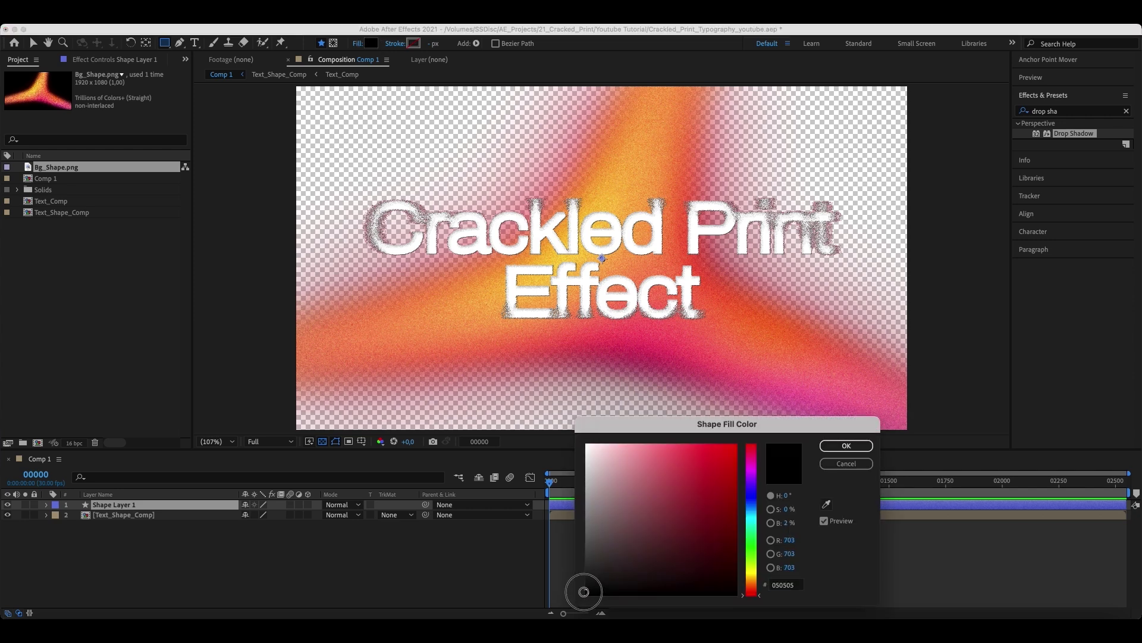
left_click_drag(583, 591, 583, 590)
left_click(846, 446)
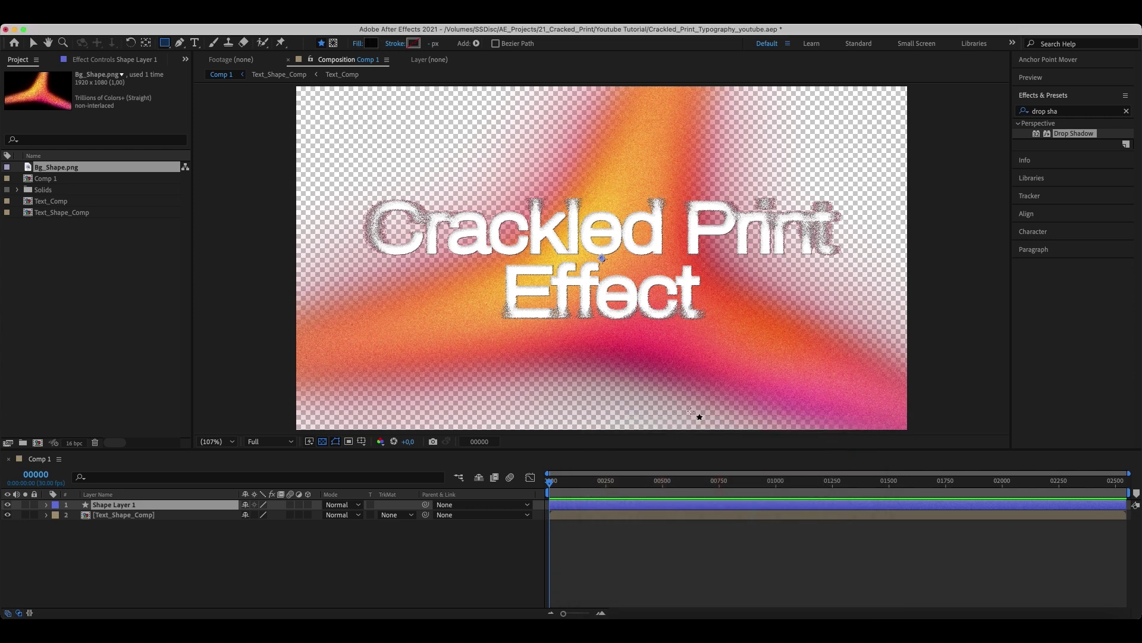
double_click(166, 44)
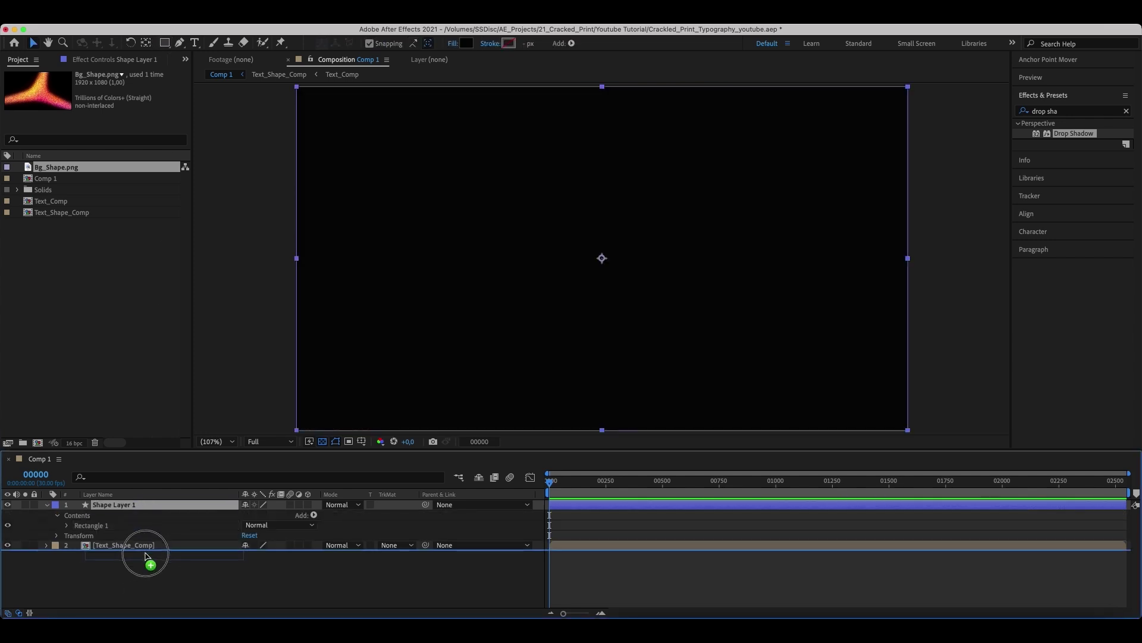
Move the rectangle layer below Text_Shape_Comp and rename it Bg
left_click_drag(138, 531, 147, 558)
key("Return")
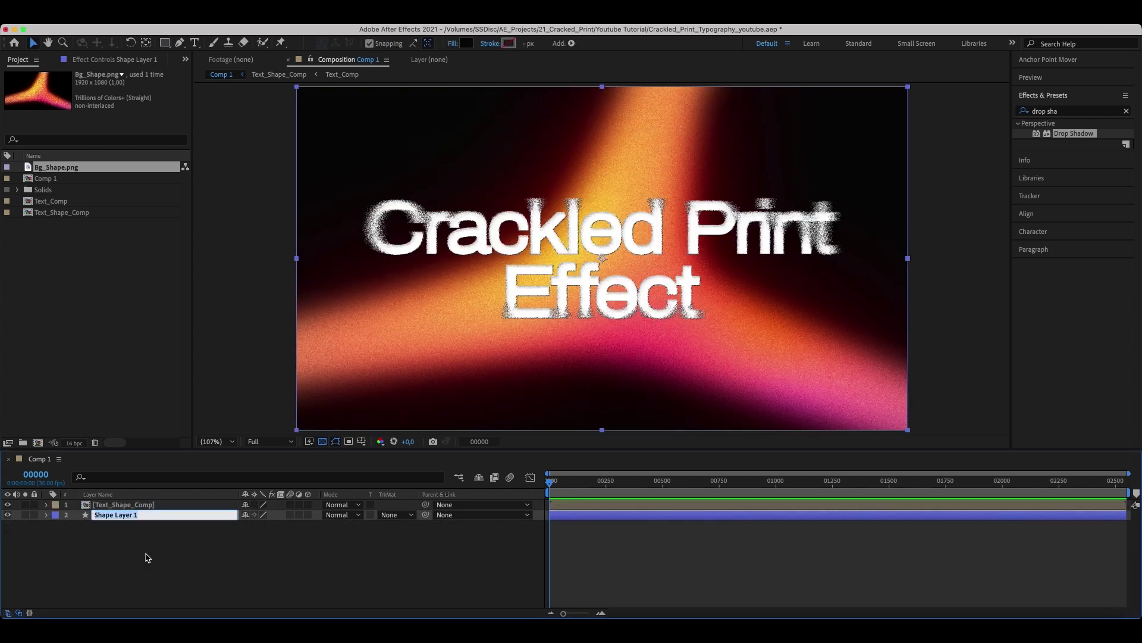
type("Bg")
key("Return")
left_click(365, 589)
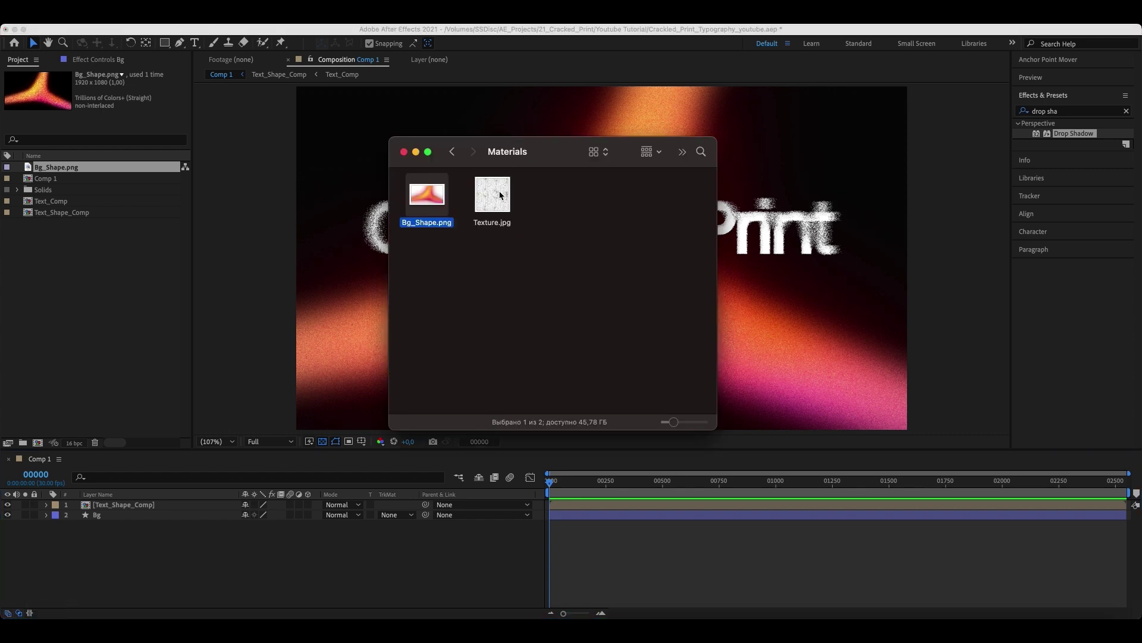
Import Texture.jpg, place it atop the timeline, and set Text_Shape_Comp's track matte to Luma Matte
left_click_drag(500, 195, 125, 288)
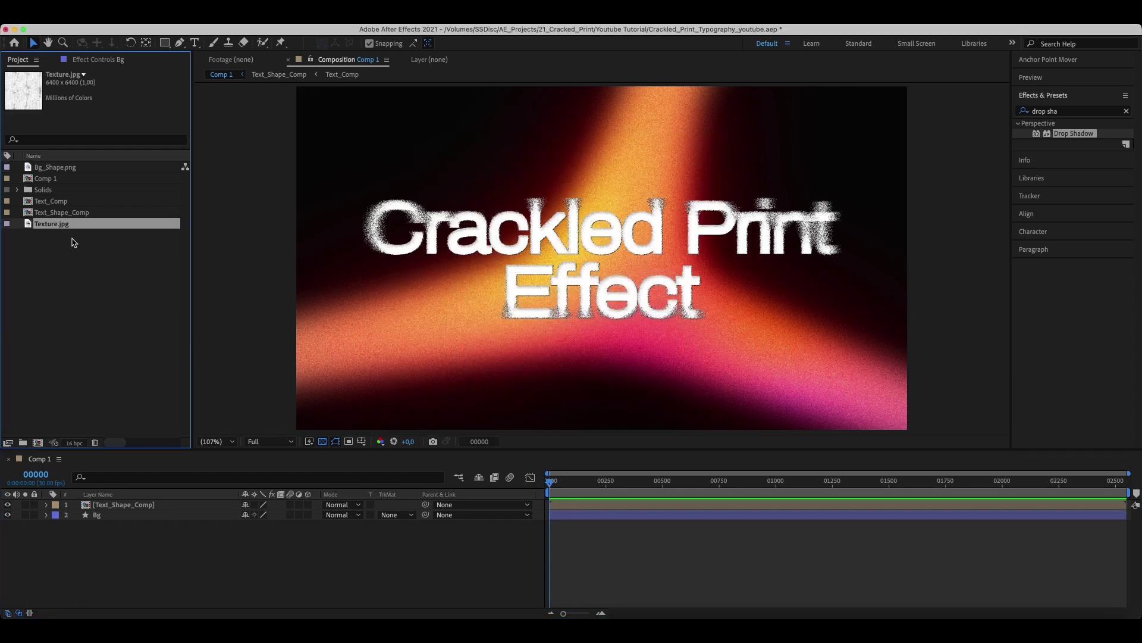
left_click_drag(69, 224, 122, 505)
left_click(122, 515)
left_click(396, 515)
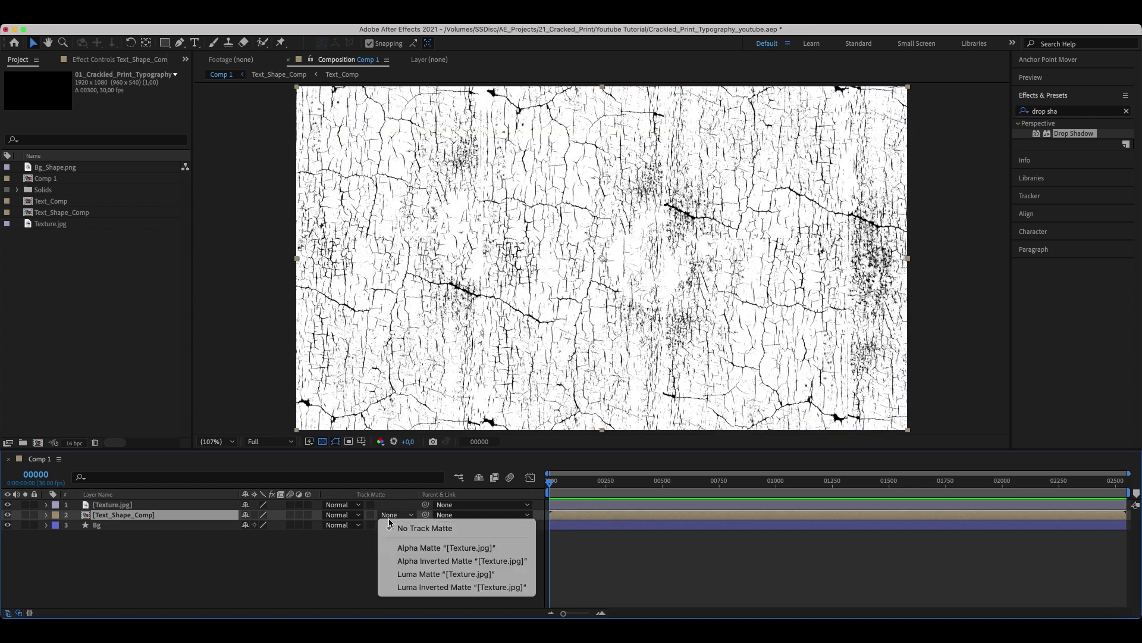
left_click(415, 575)
scroll(611, 281, "up", 2)
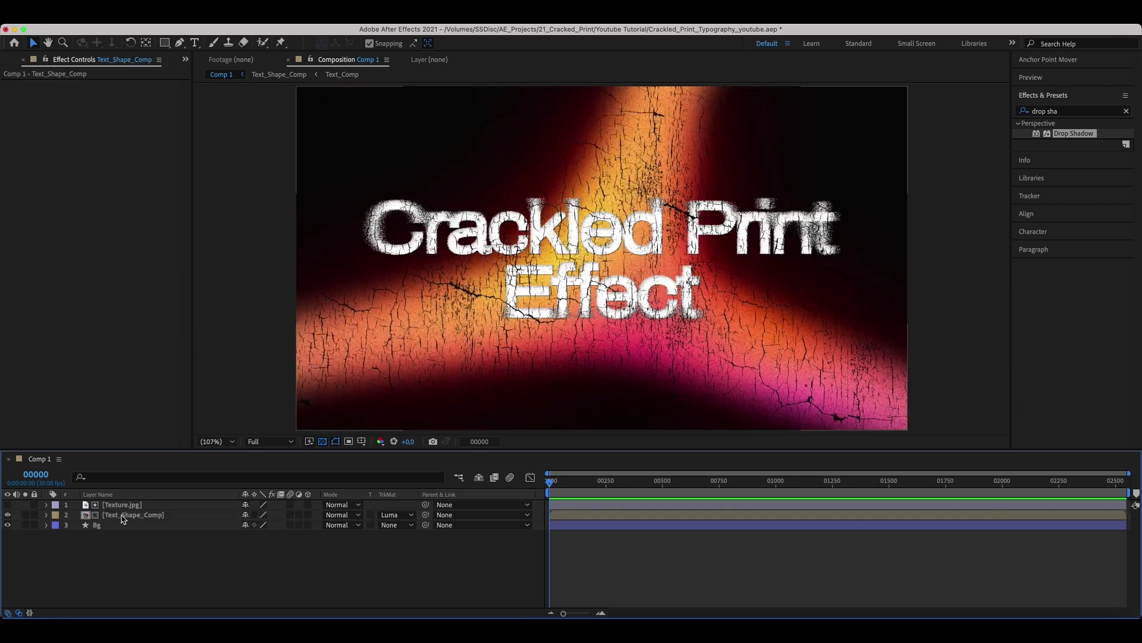
Apply the Displacement Map effect to Text_Shape_Comp
left_click(121, 517)
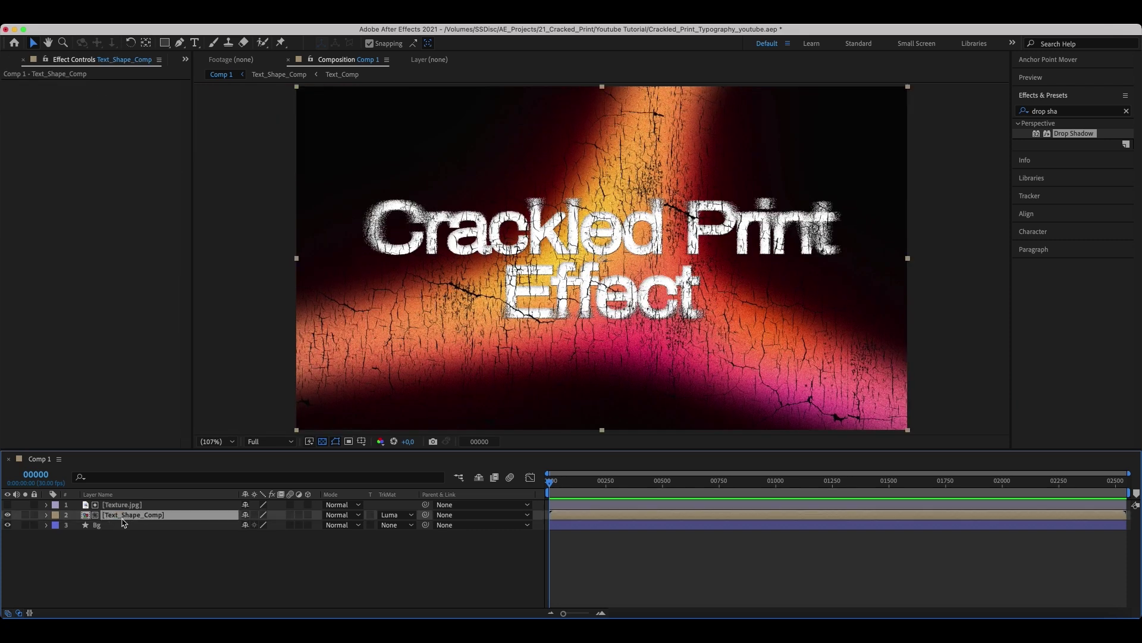
left_click(1127, 111)
type("dis")
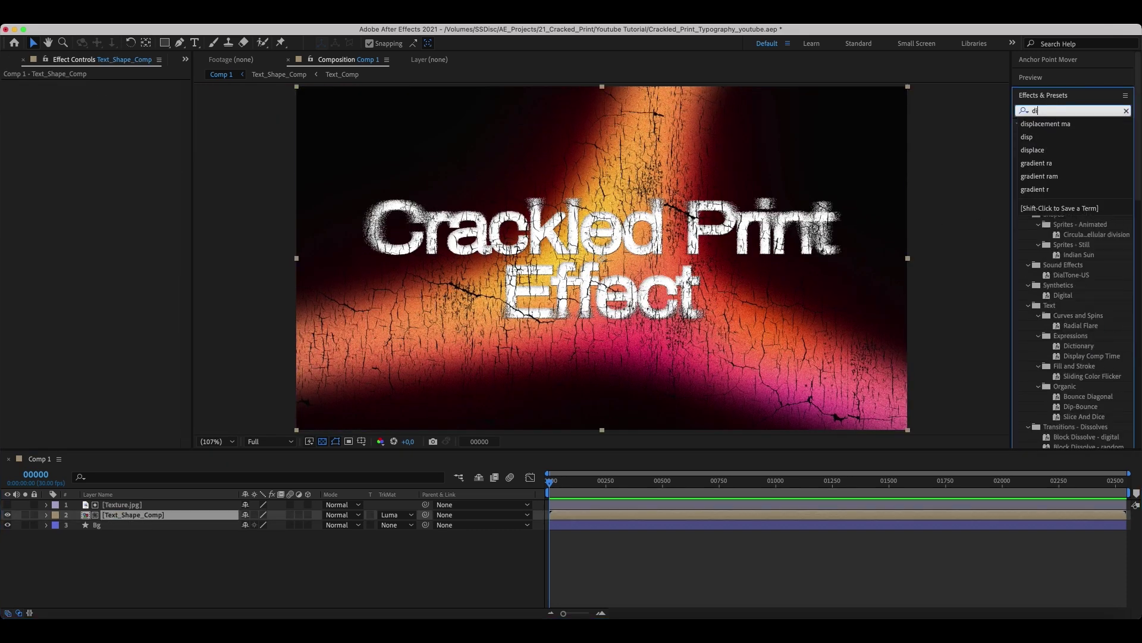
type("placemet")
key("BackSpace")
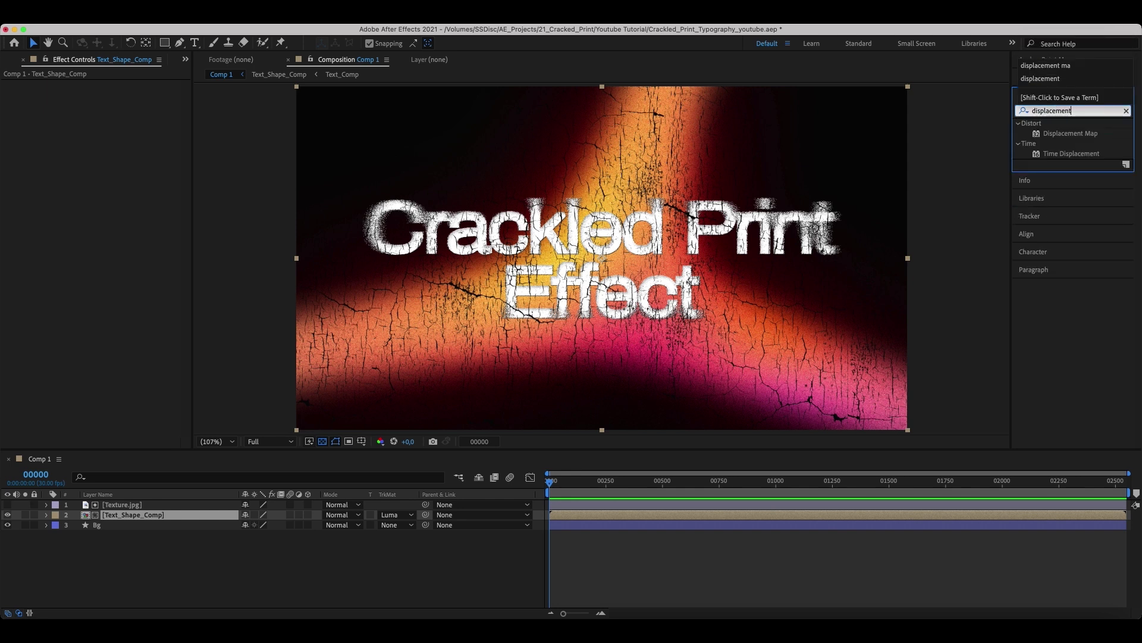
type("nt")
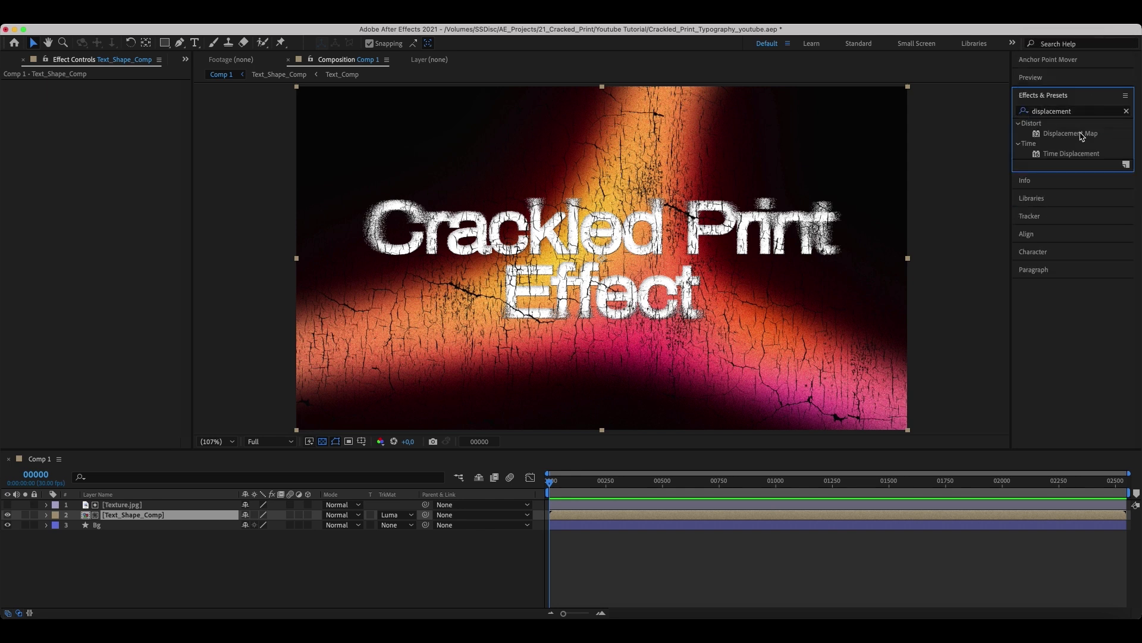
double_click(1081, 134)
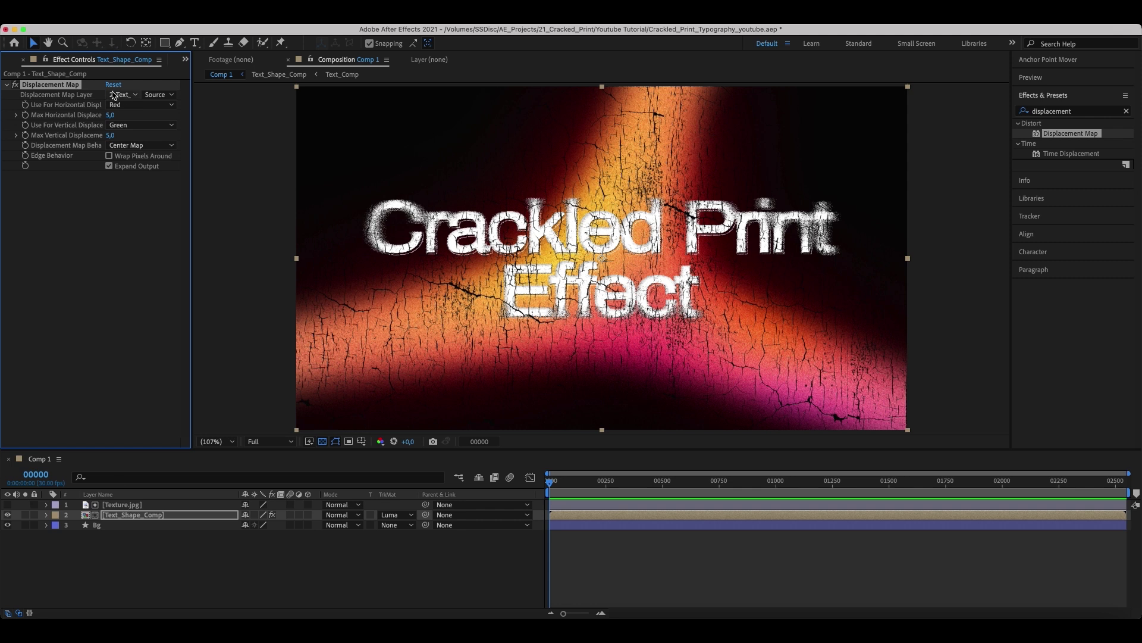
Drive the displacement from Texture.jpg with max horizontal 1 and max vertical -1
left_click(123, 94)
left_click(149, 128)
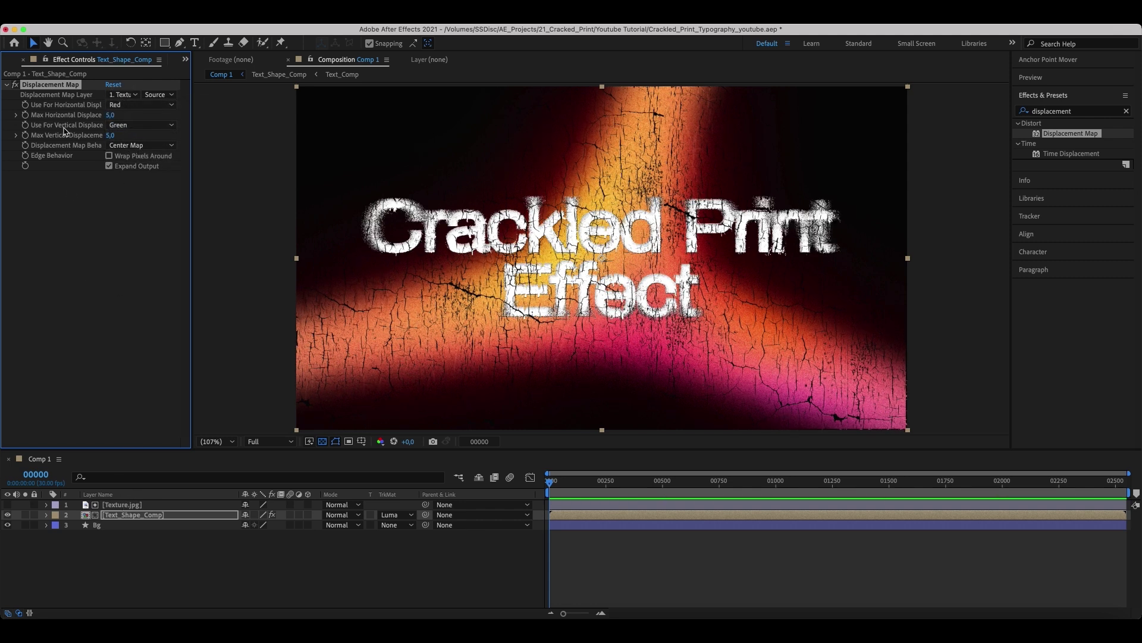
left_click(110, 115)
type("1")
key("Return")
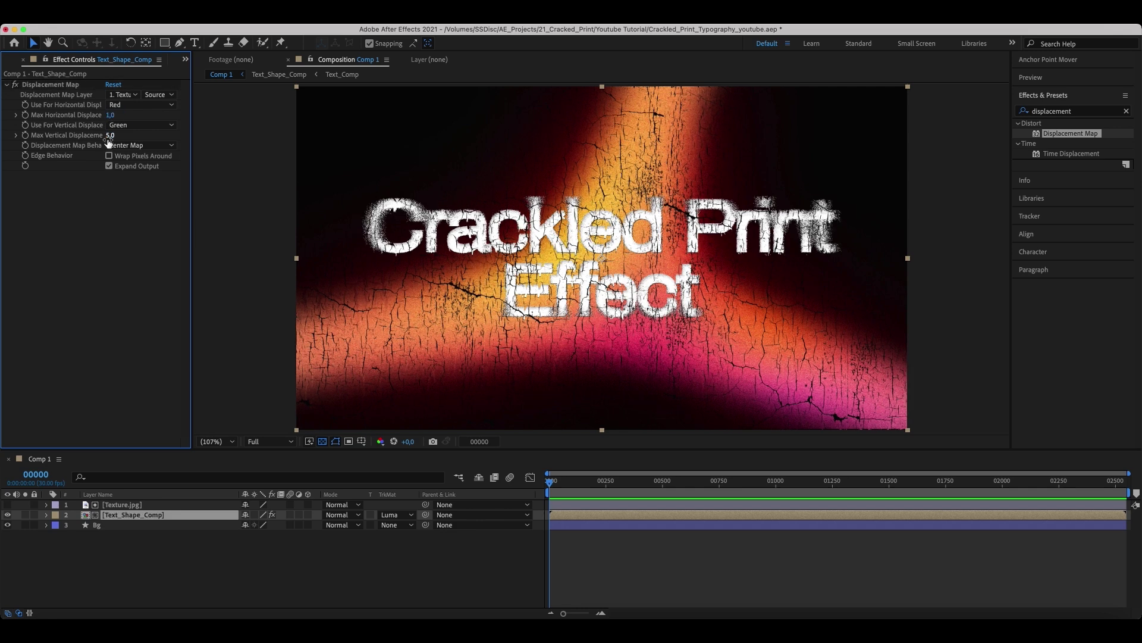
left_click(110, 136)
type("1")
key("Return")
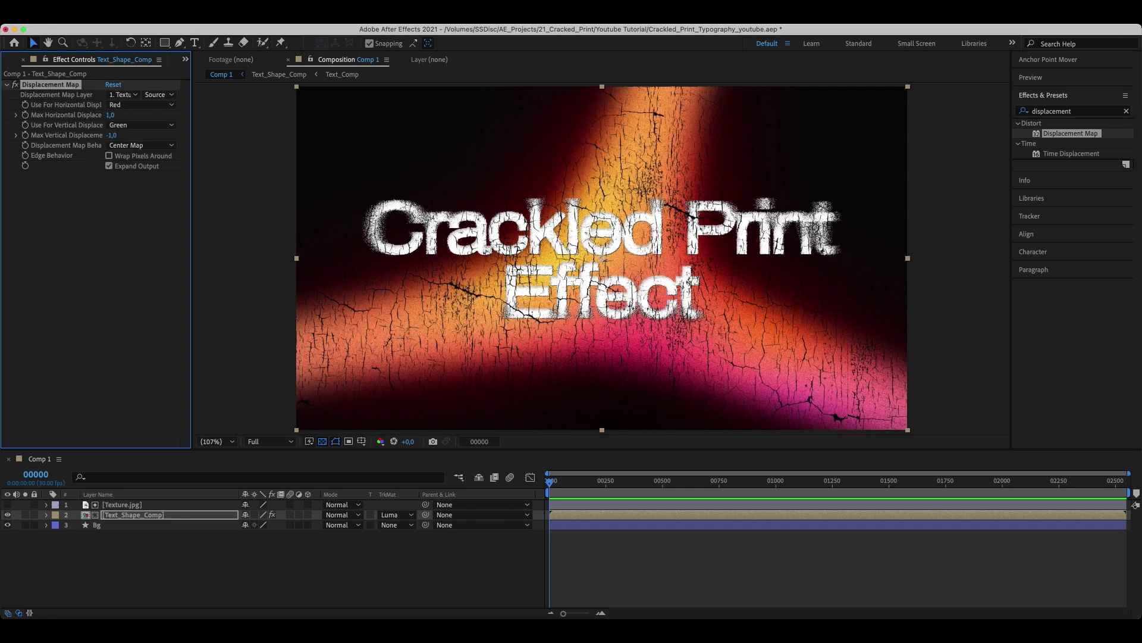
Add a new adjustment layer at the top of the layer stack
left_click(133, 555)
right_click(133, 556)
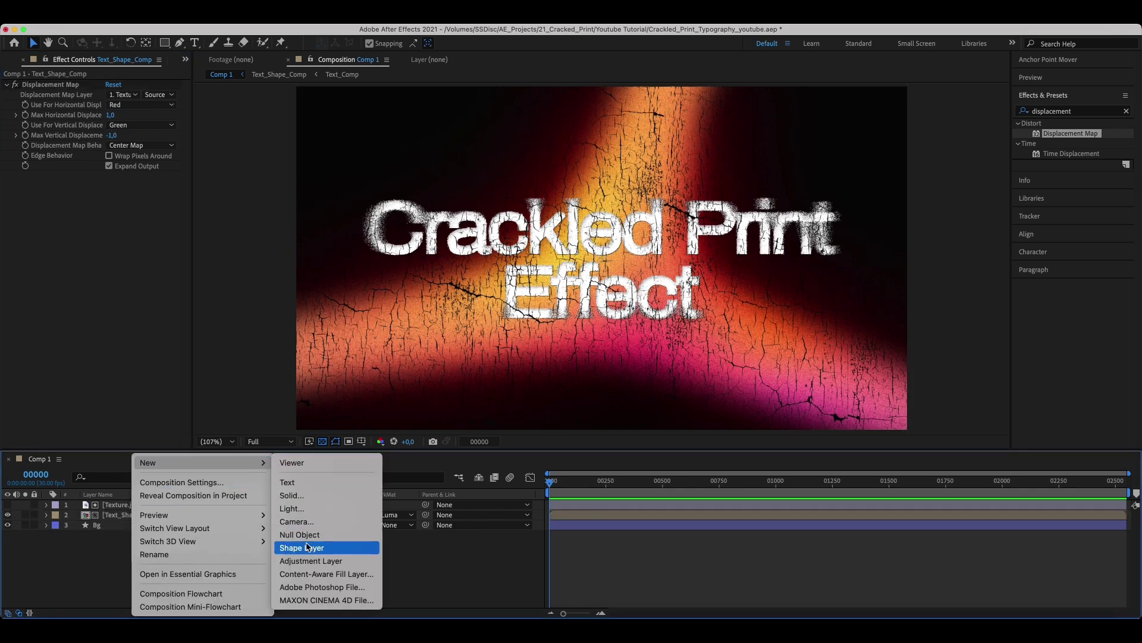
left_click(314, 562)
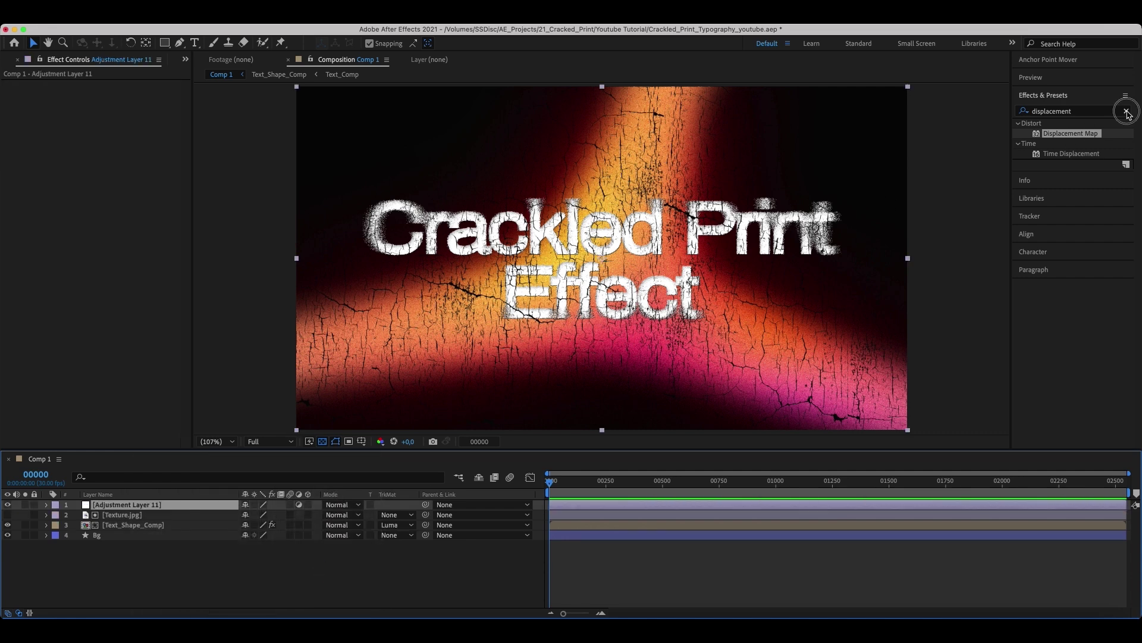
Apply Noise to the adjustment layer with a 3% noise amount
left_click(1126, 111)
type("noise")
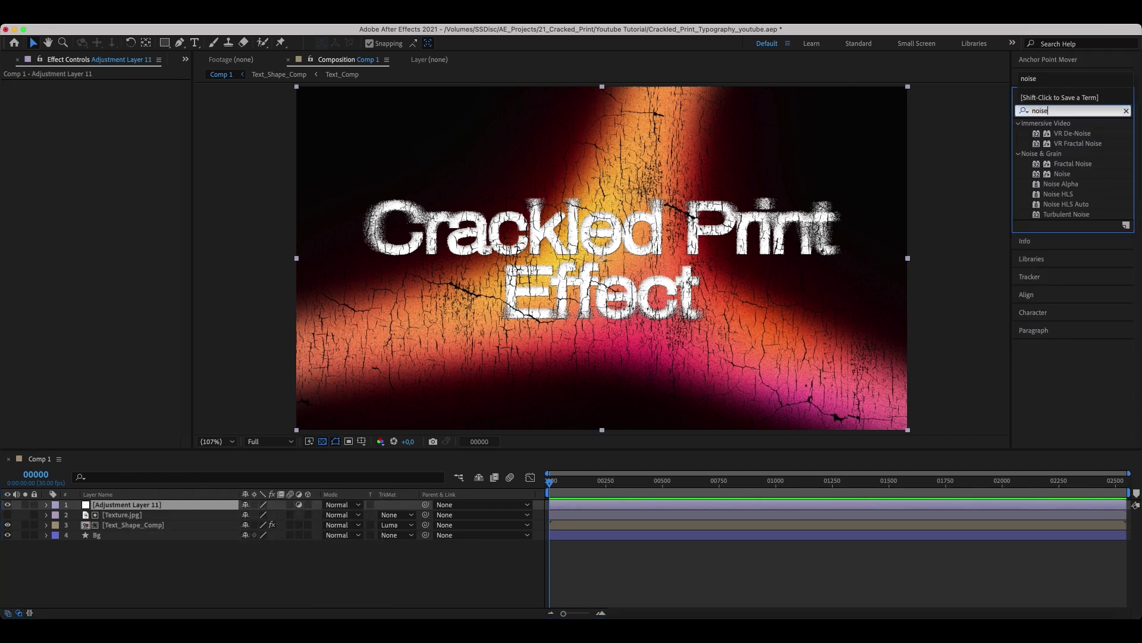
key("Return")
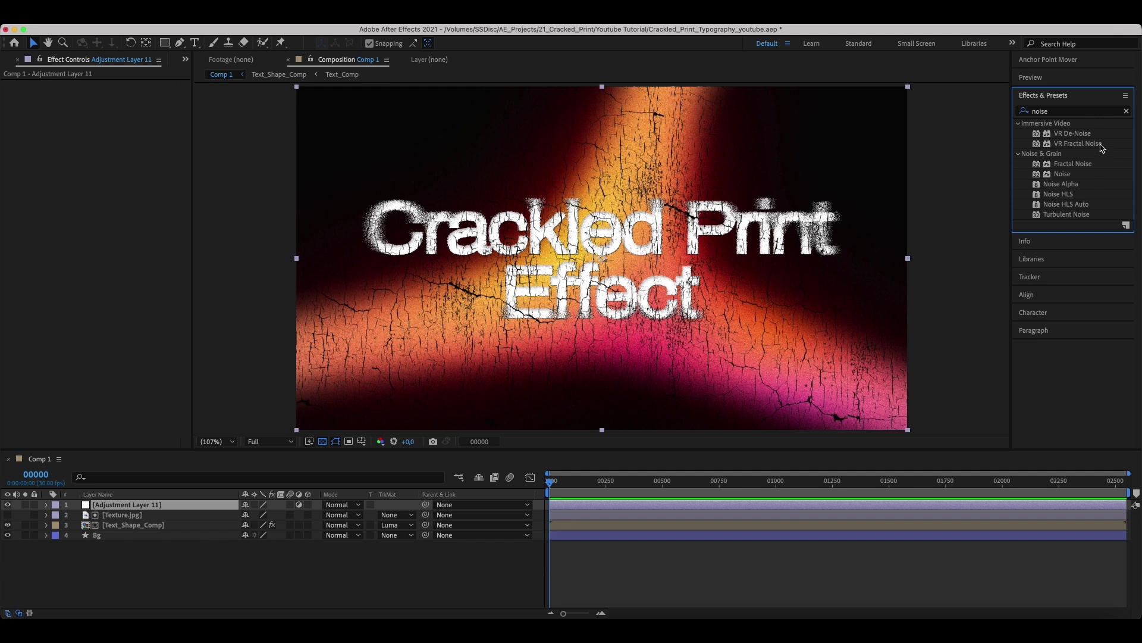
double_click(1063, 174)
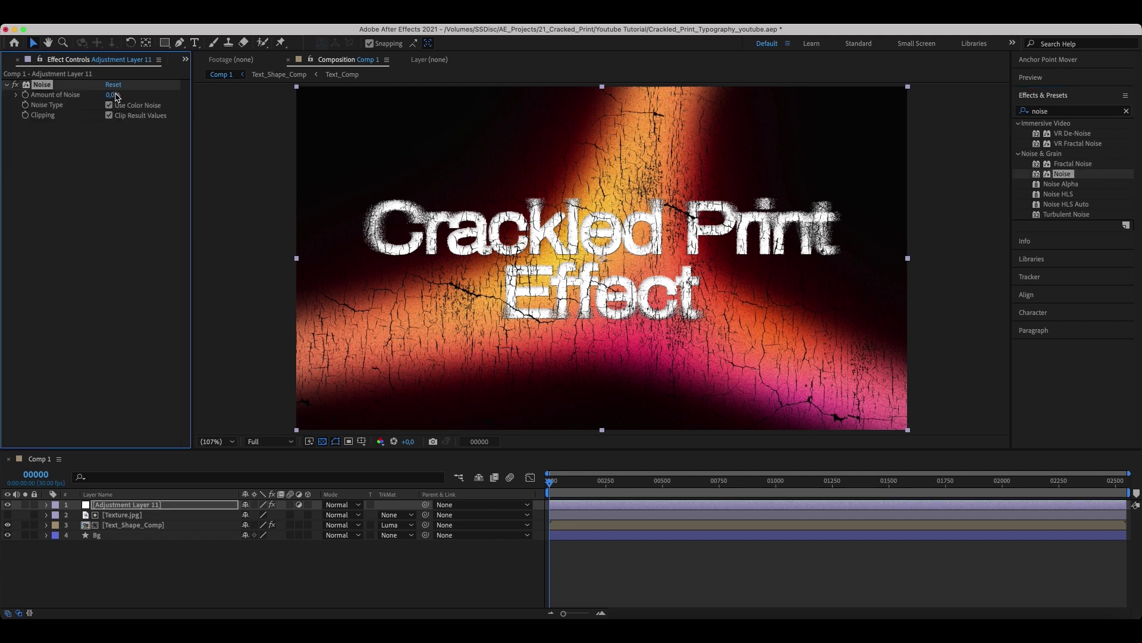
left_click(113, 95)
type("3")
key("Return")
left_click(1127, 112)
type("sharpen")
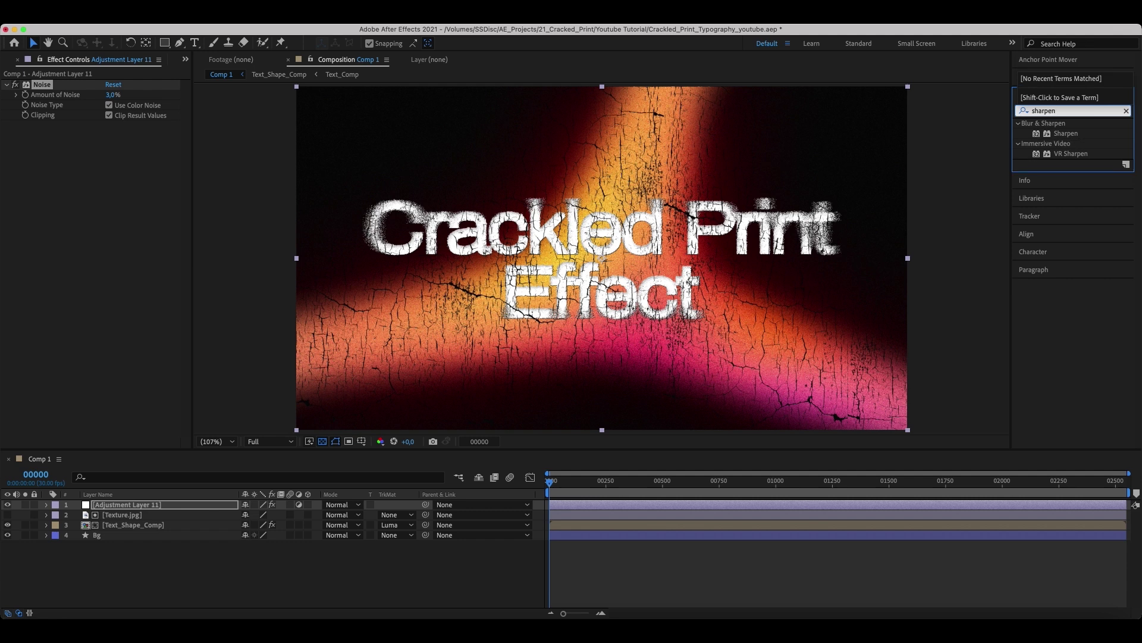
Apply Sharpen to the adjustment layer with a sharpen amount of 20
double_click(1065, 133)
left_click(107, 136)
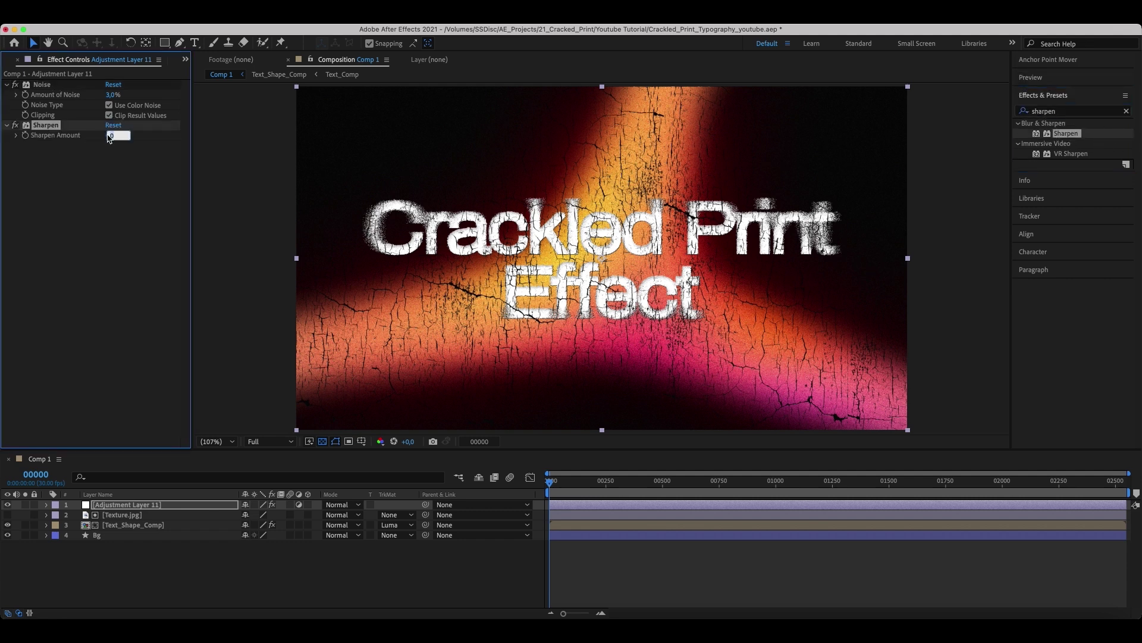
type("20")
key("Return")
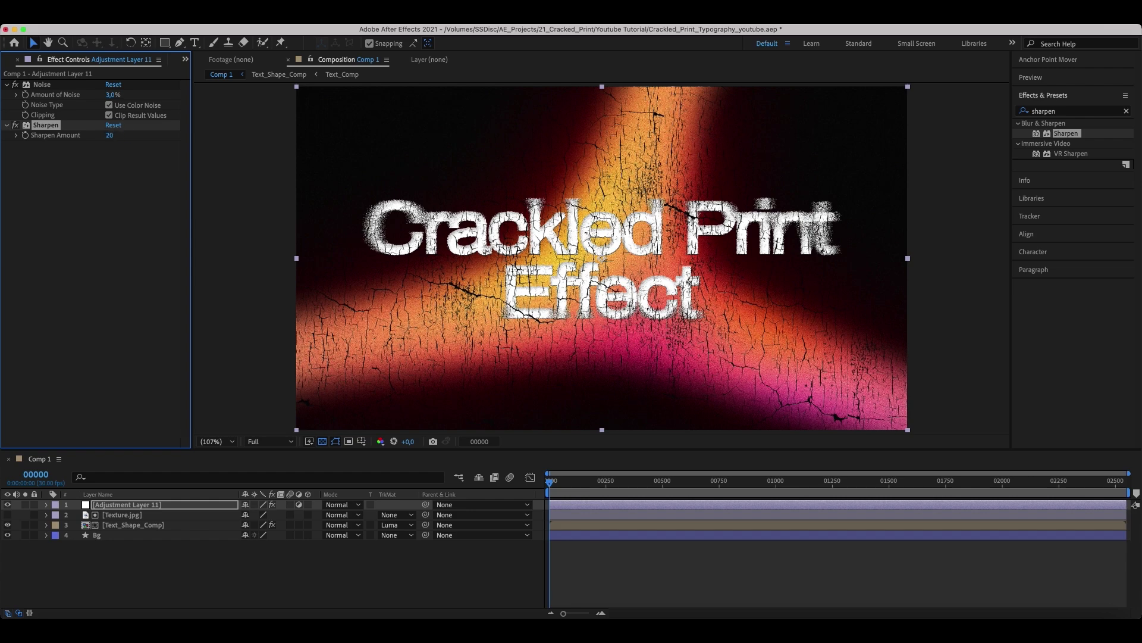
scroll(602, 261, "up", 3)
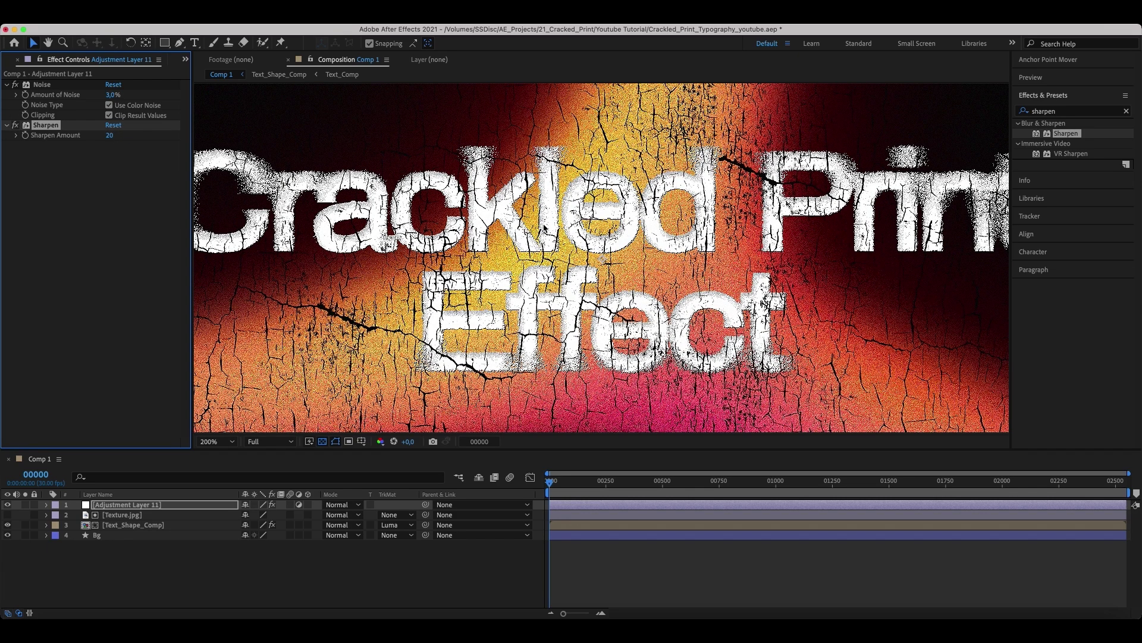
scroll(601, 258, "down", 3)
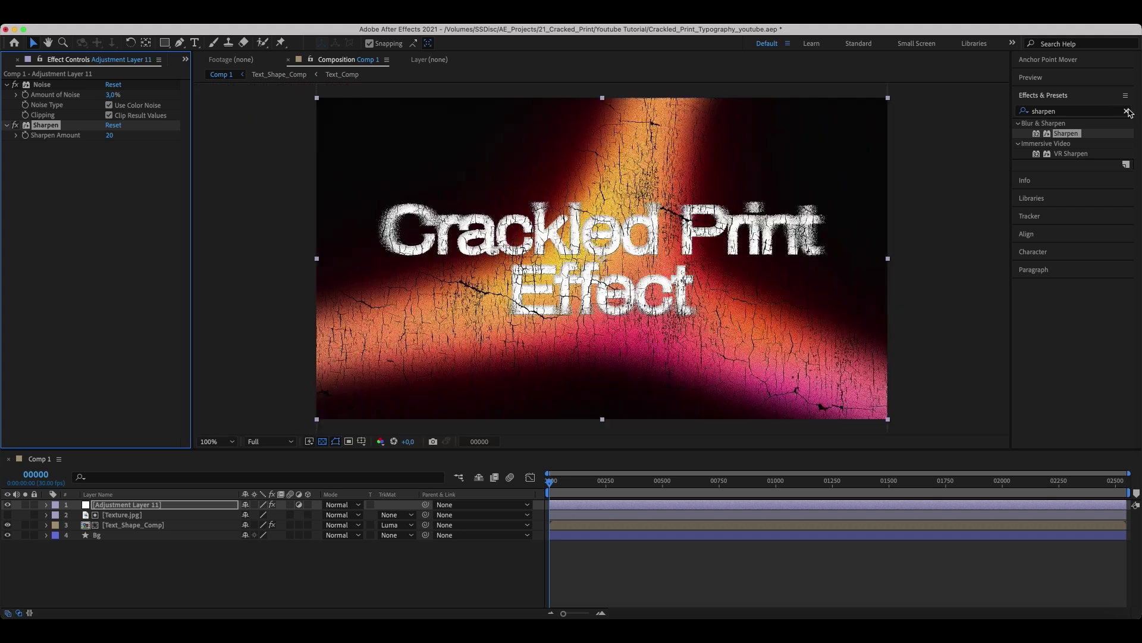
left_click(1126, 111)
Apply Curves to the adjustment layer and bend the RGB curve into a gentle S
type("cur")
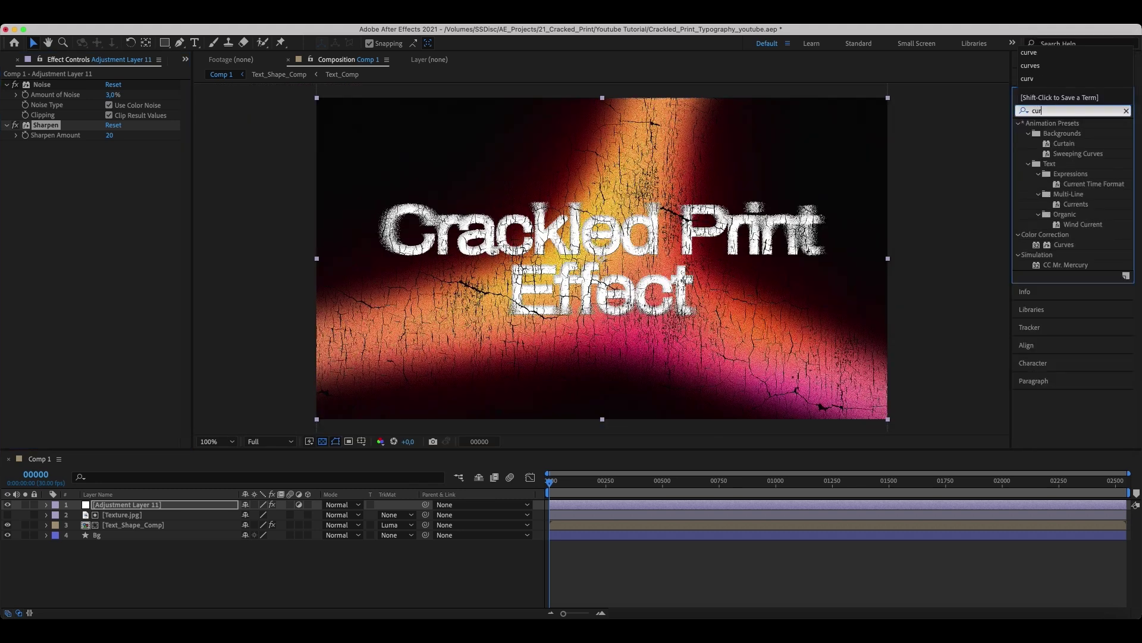
type("ves")
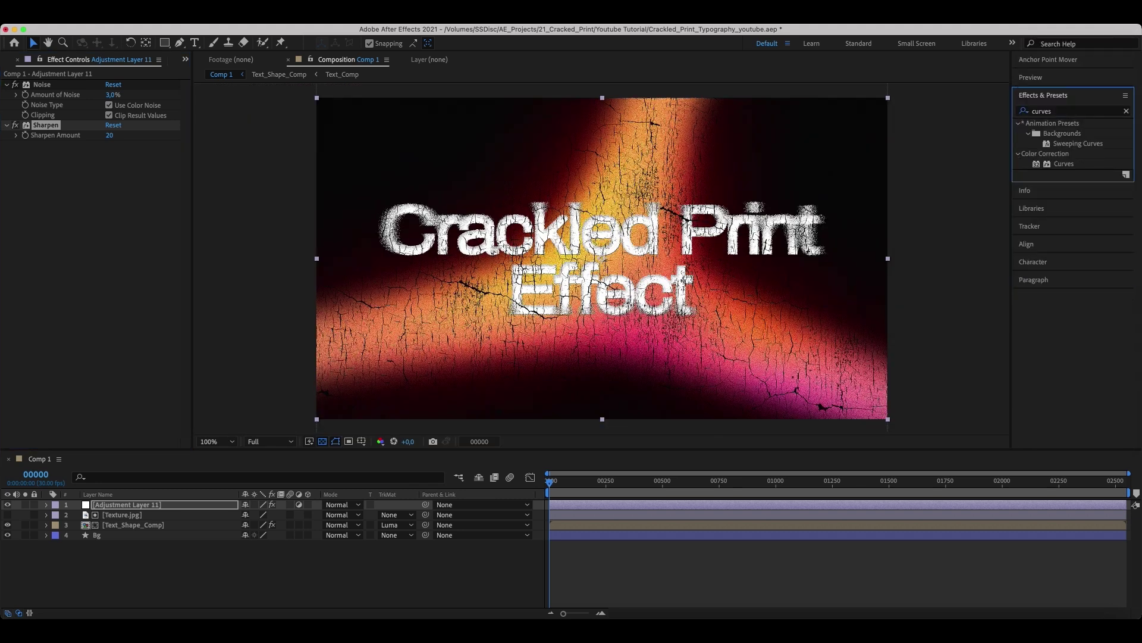
double_click(1073, 166)
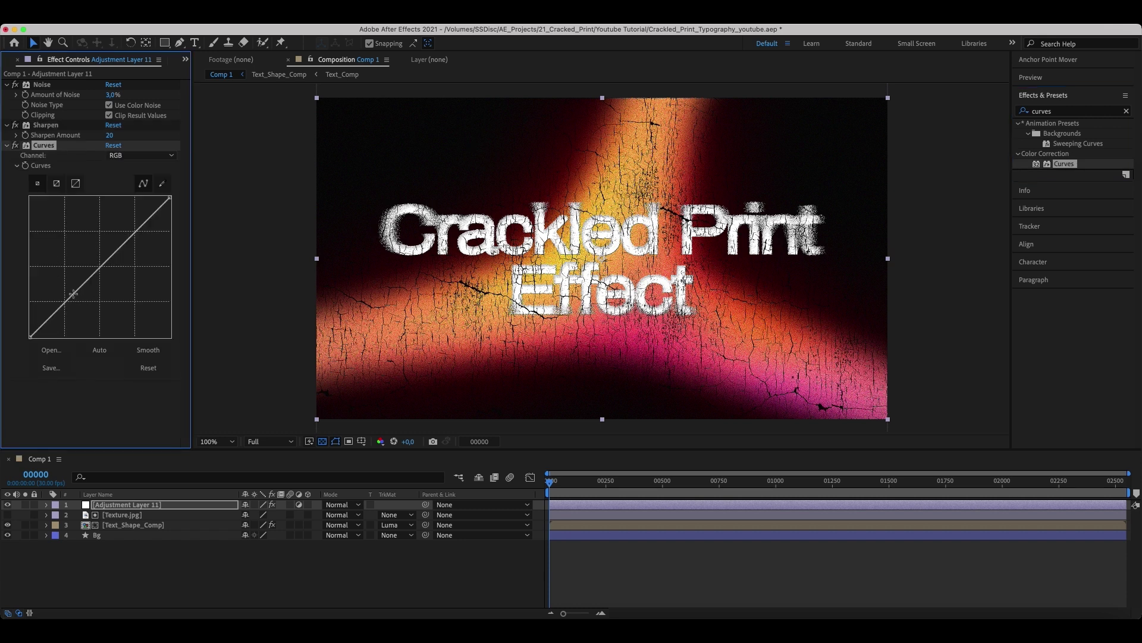
left_click_drag(73, 295, 77, 298)
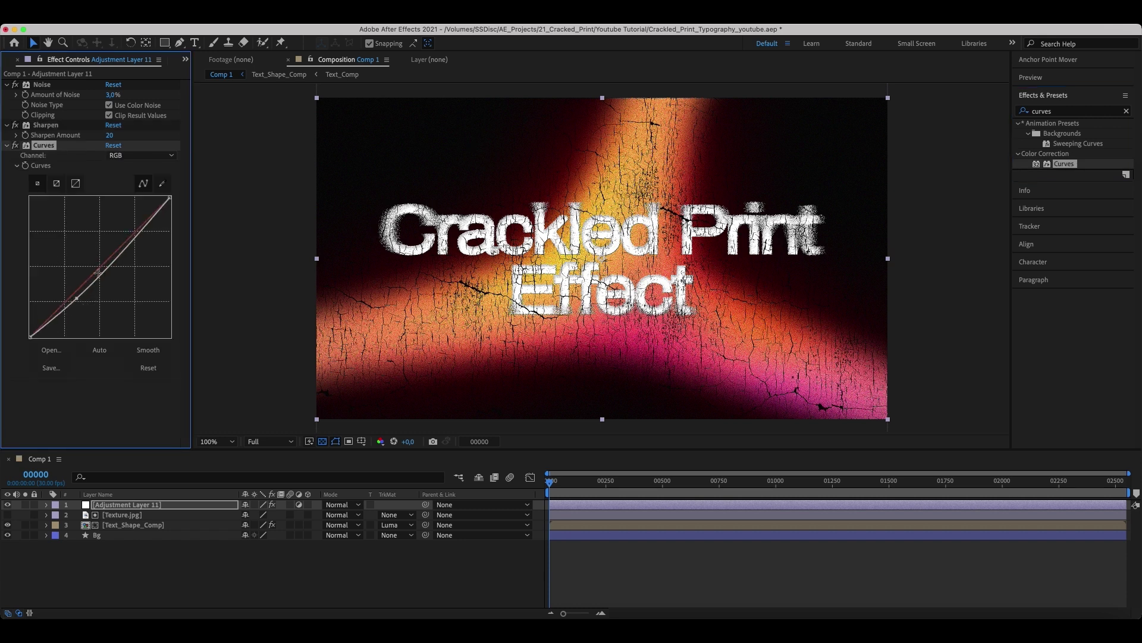
left_click_drag(131, 242, 127, 235)
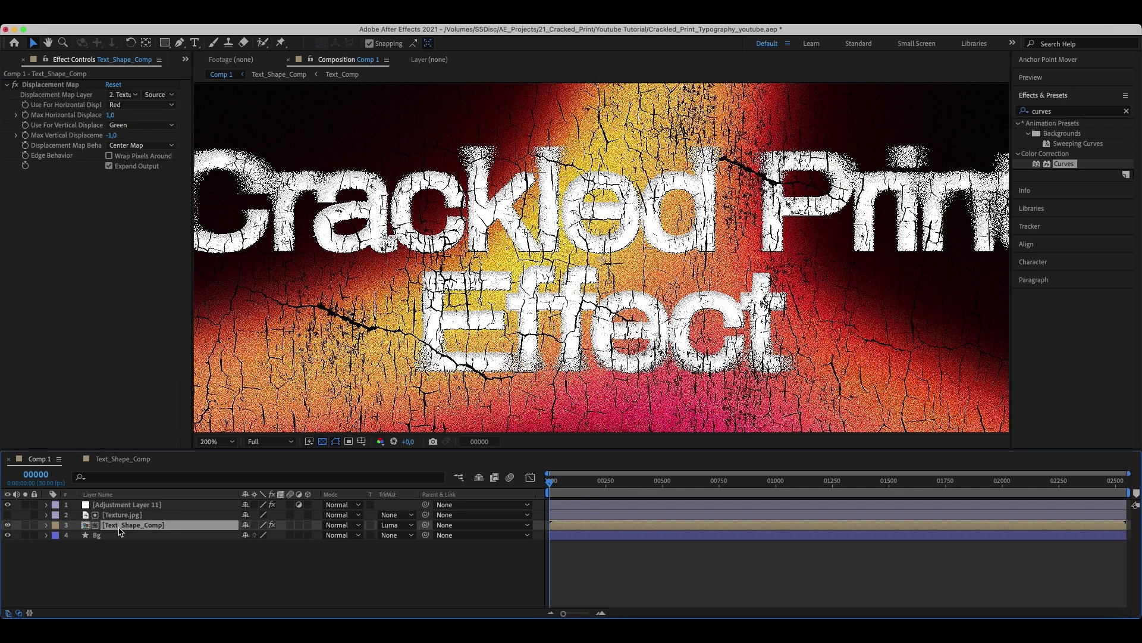
Inside Text_Shape_Comp, set Text_Comp's drop shadow distance to 3
double_click(119, 526)
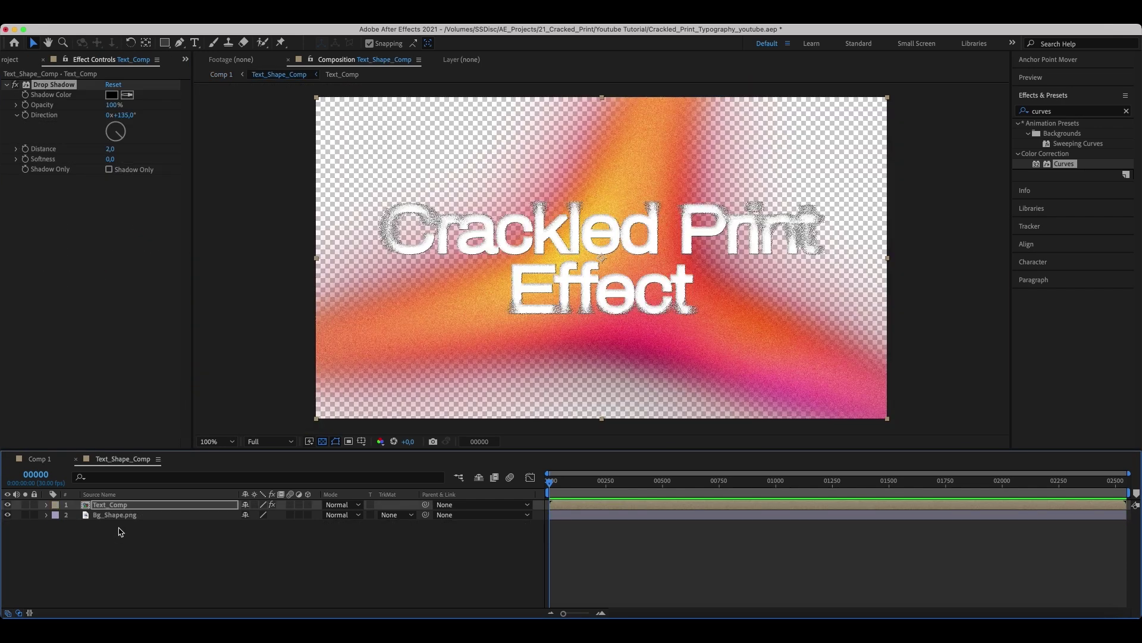
left_click(114, 505)
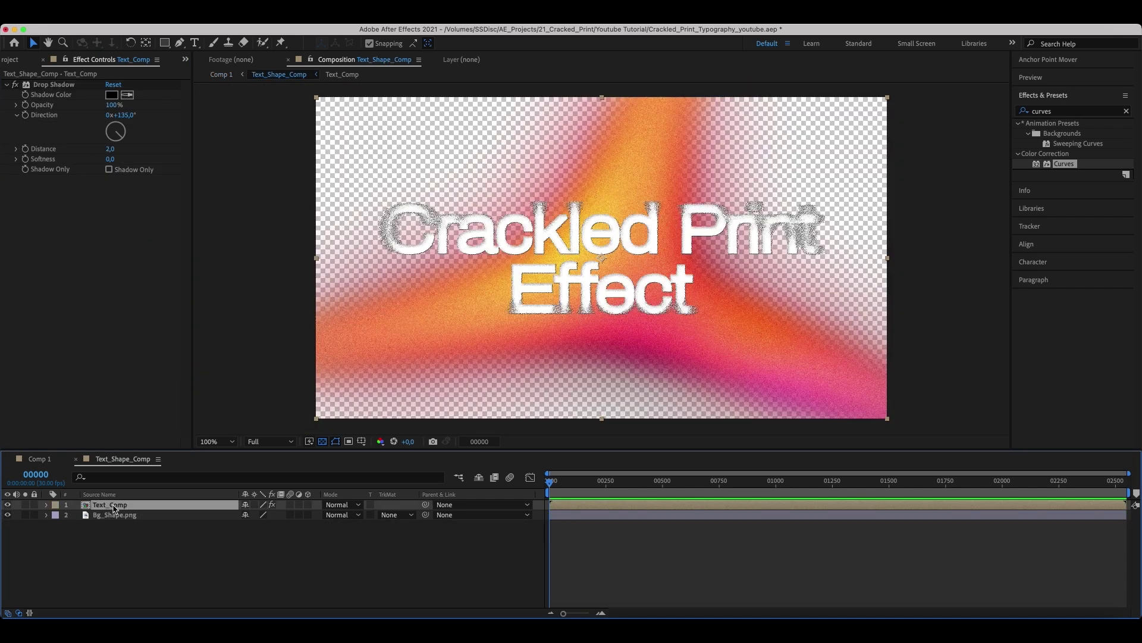
left_click(110, 150)
type("3")
key("Return")
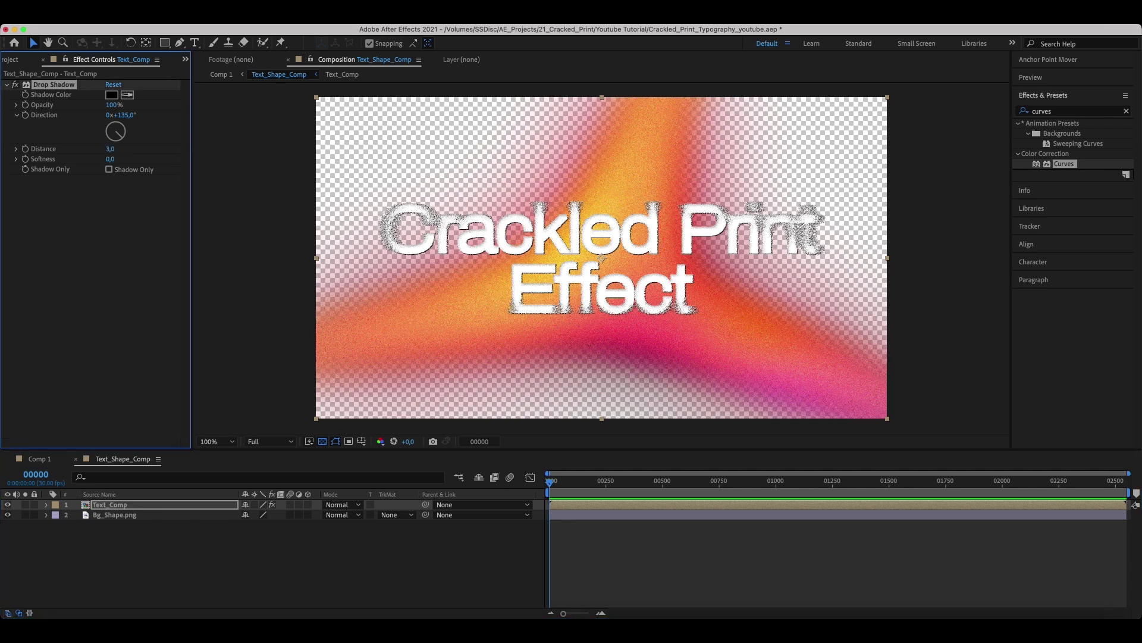
Fit the composition in view and open the Text_Comp precomp
left_click(40, 461)
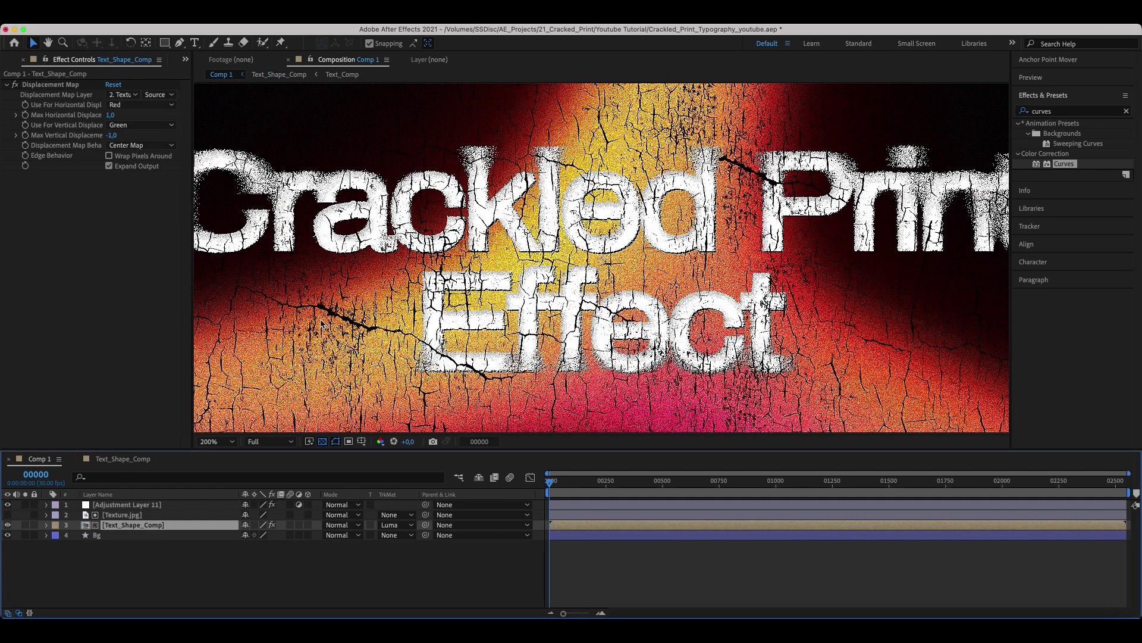
key("comma")
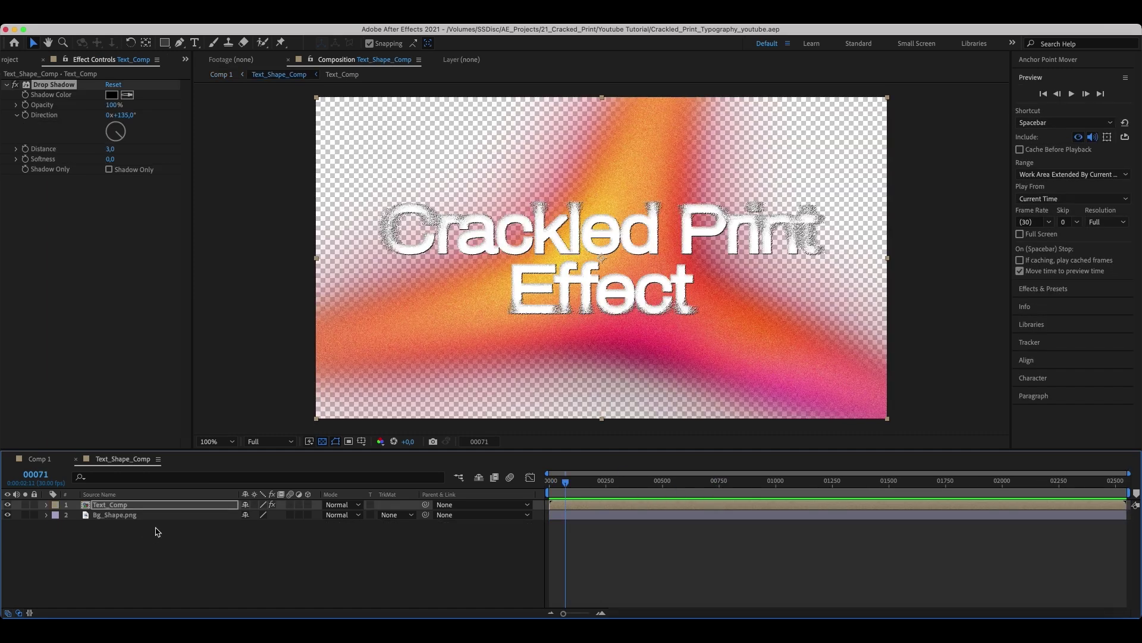
double_click(113, 503)
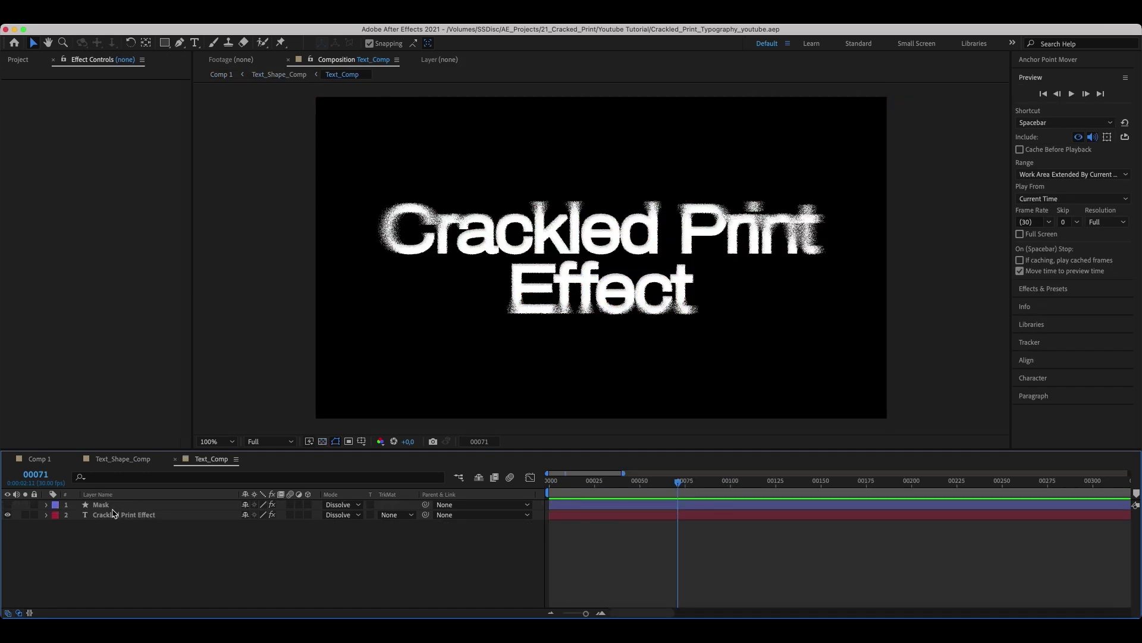
Add an All Transform Properties animator to the Crackled Print Effect text and expand Range Selector 1
left_click(113, 514)
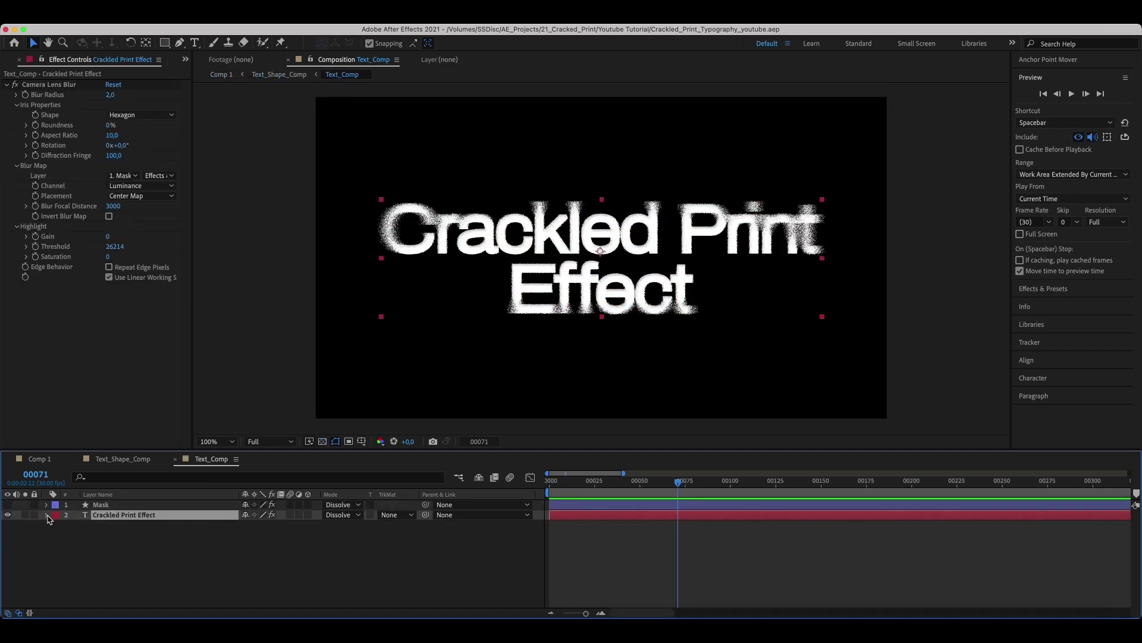
left_click(47, 516)
left_click(57, 526)
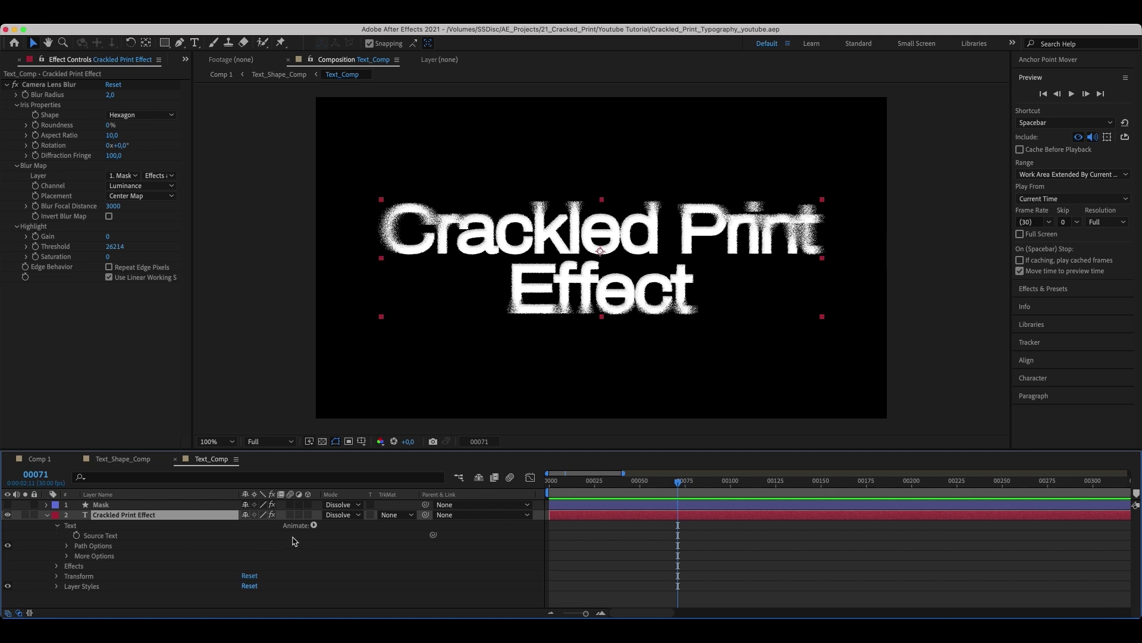
left_click(314, 525)
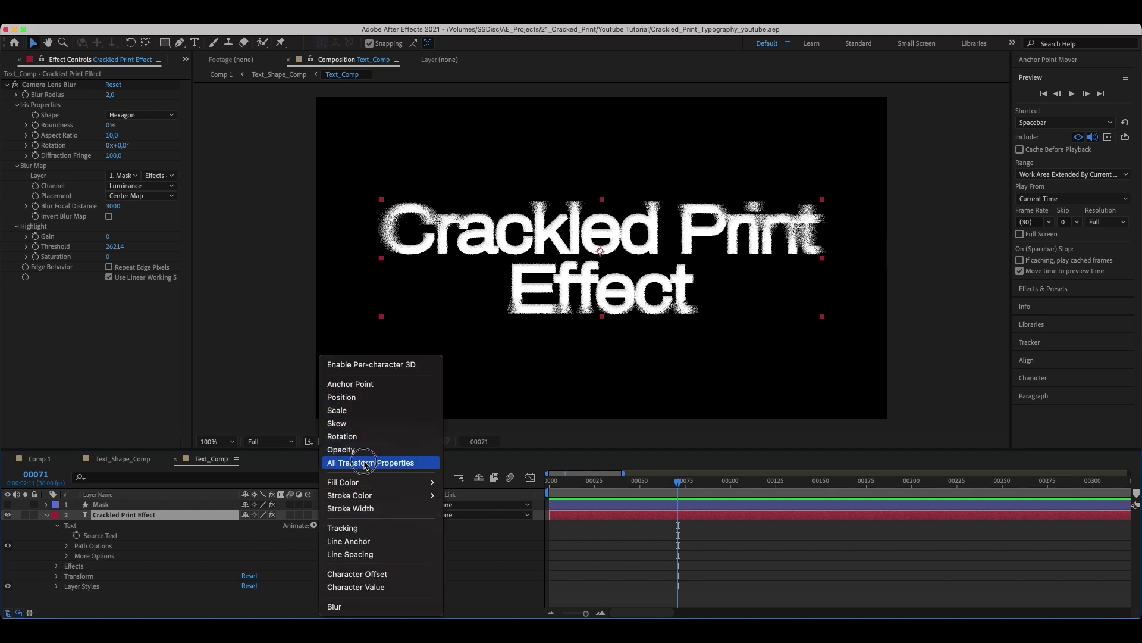
left_click(363, 463)
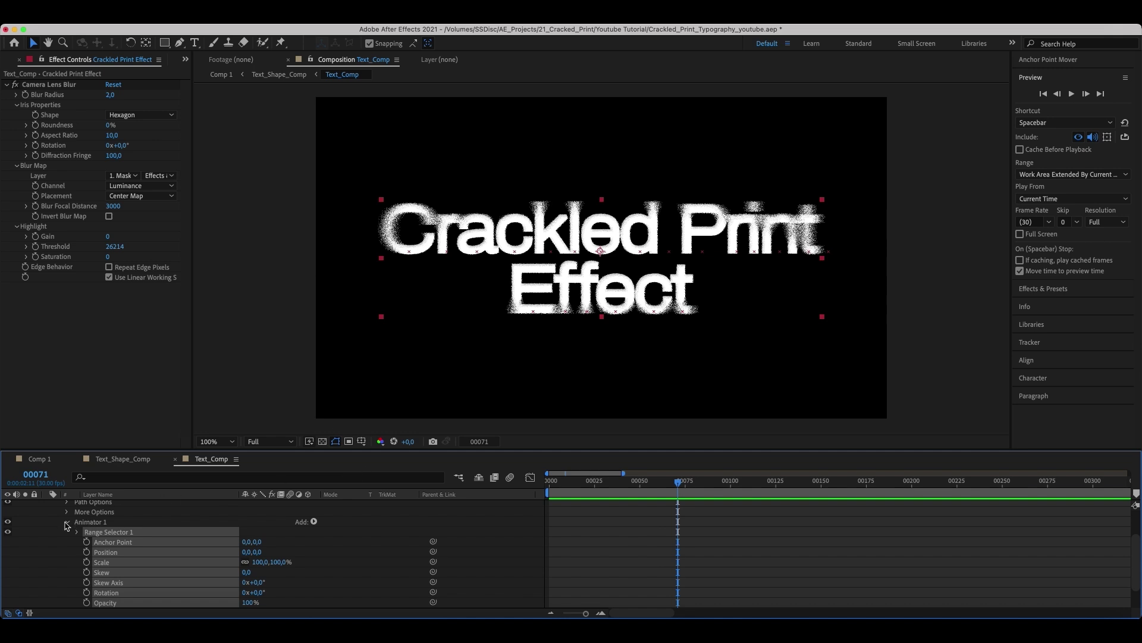
left_click(76, 532)
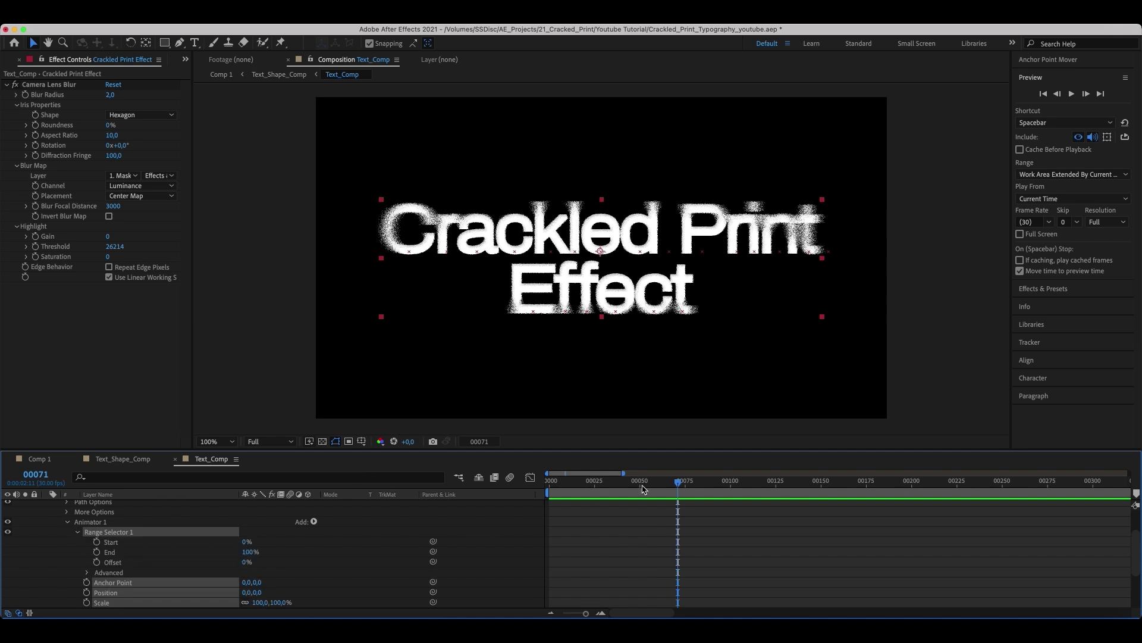
Keyframe the range selector Start at 100% on frame 50 and 0% on frame 0
left_click(641, 495)
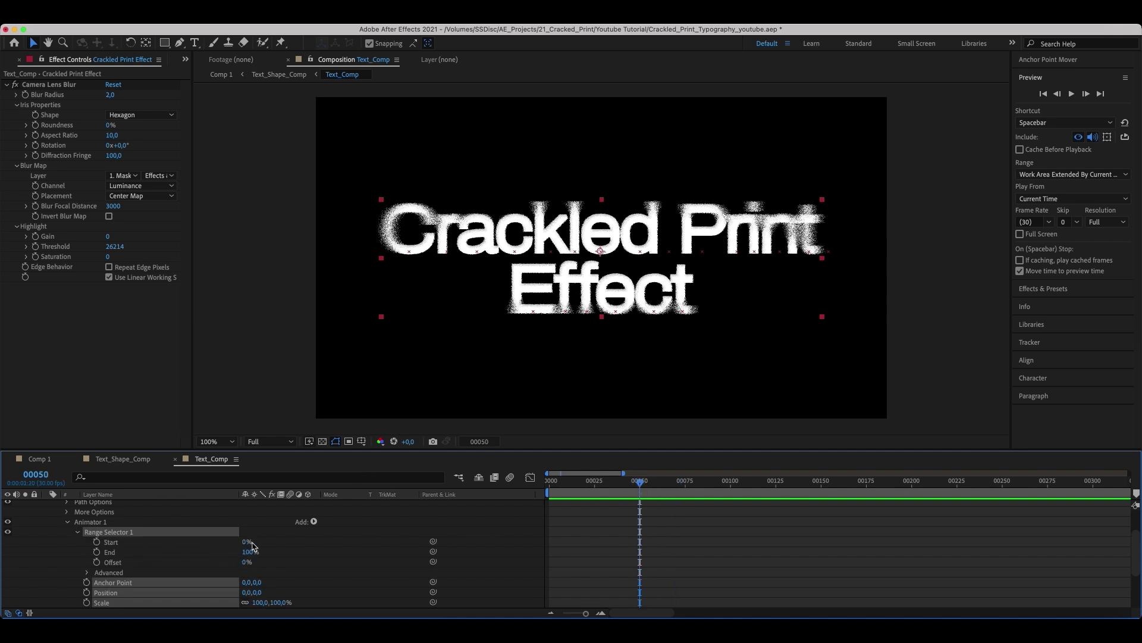
left_click_drag(247, 542, 324, 540)
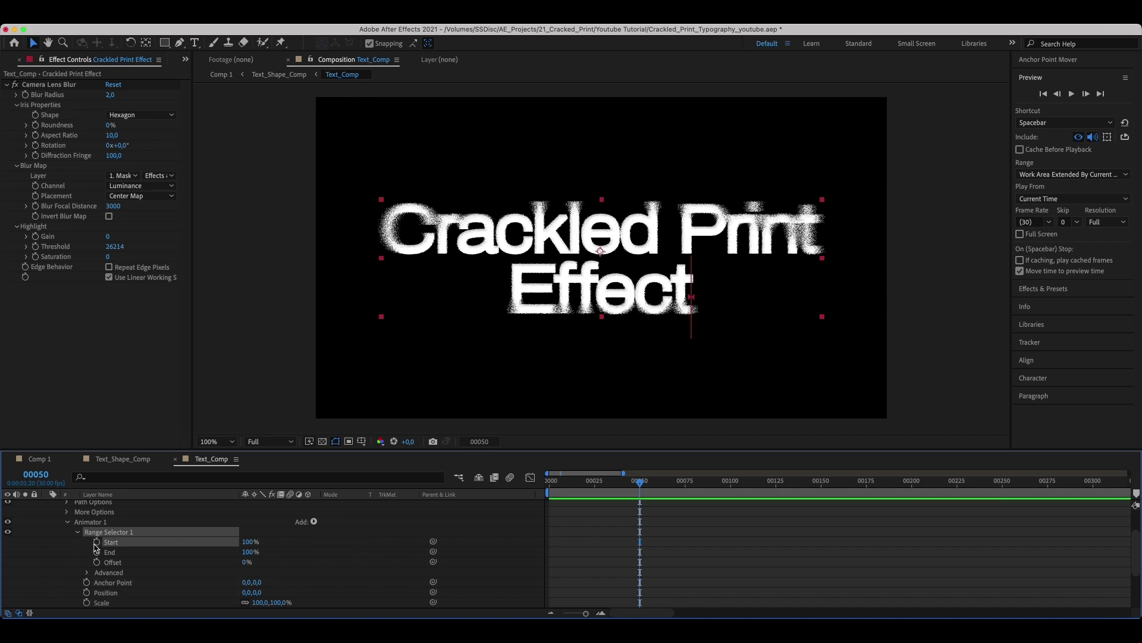
left_click(96, 542)
left_click_drag(639, 482, 548, 482)
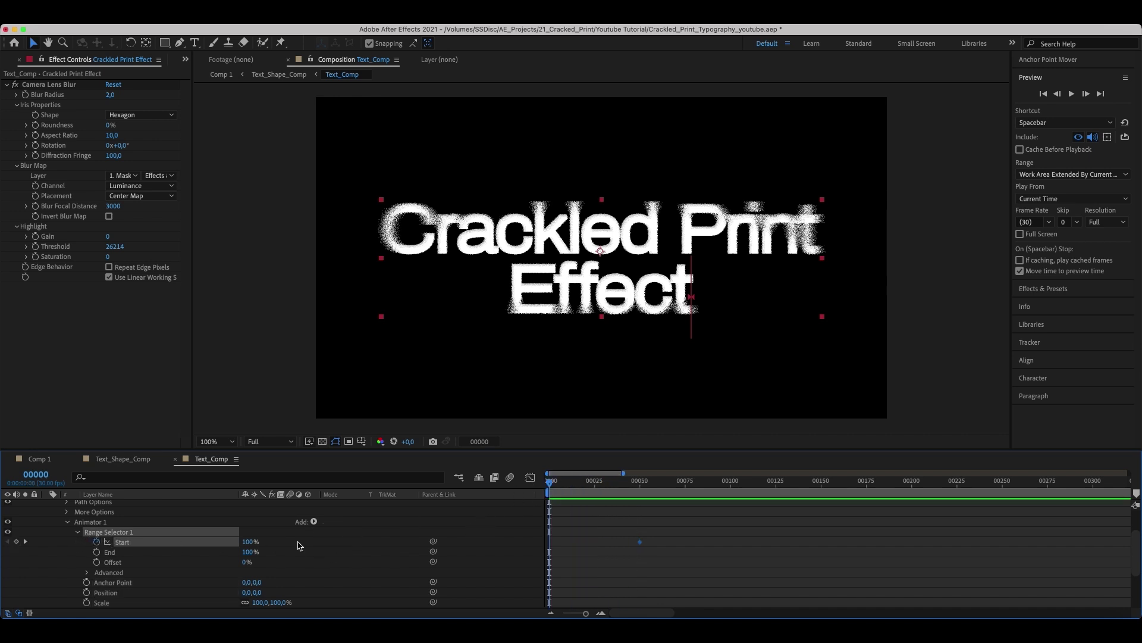
left_click_drag(247, 542, 179, 546)
Ease both Start keyframes sharply in the speed graph, fast then slowing
left_click_drag(652, 523, 545, 560)
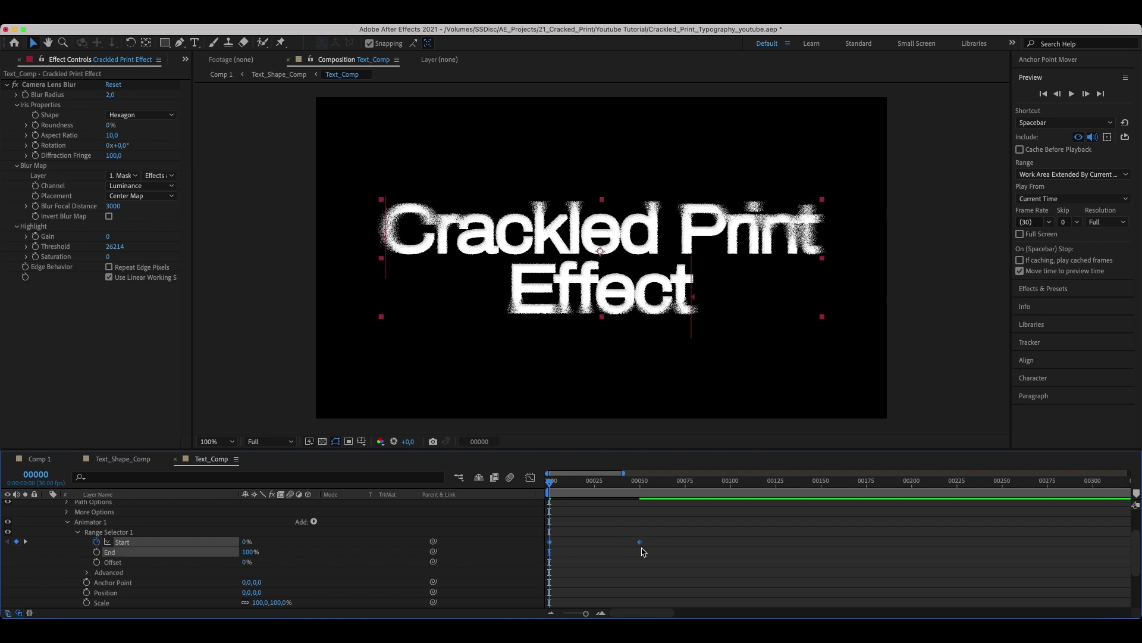
left_click(530, 477)
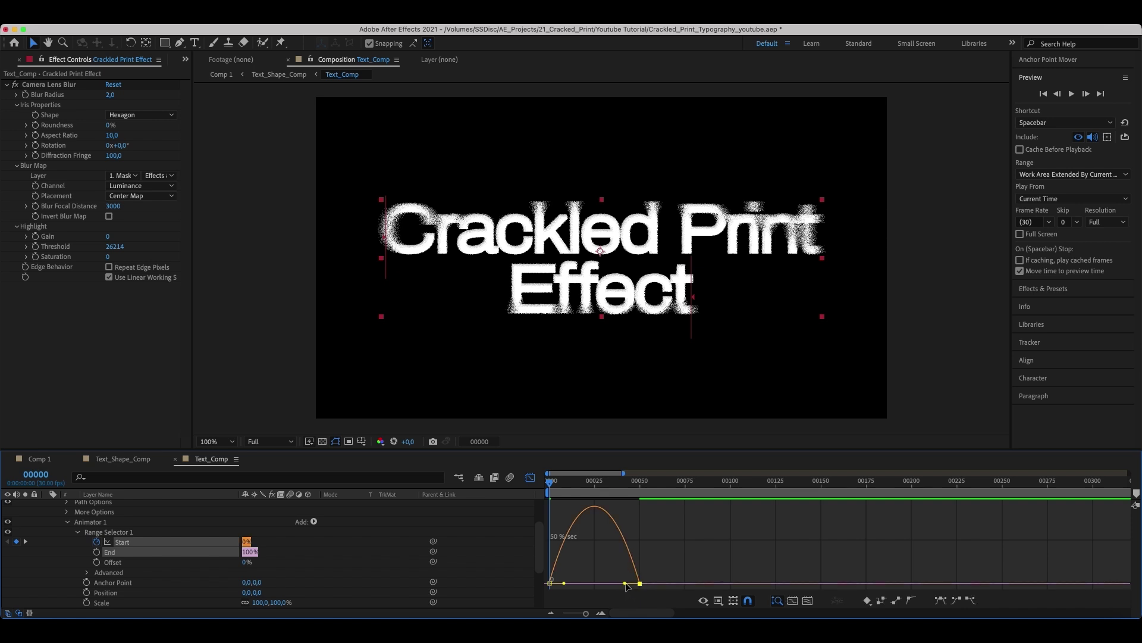
mouse_move(631, 583)
left_mouse_down()
mouse_move(567, 587)
mouse_move(594, 583)
left_mouse_up()
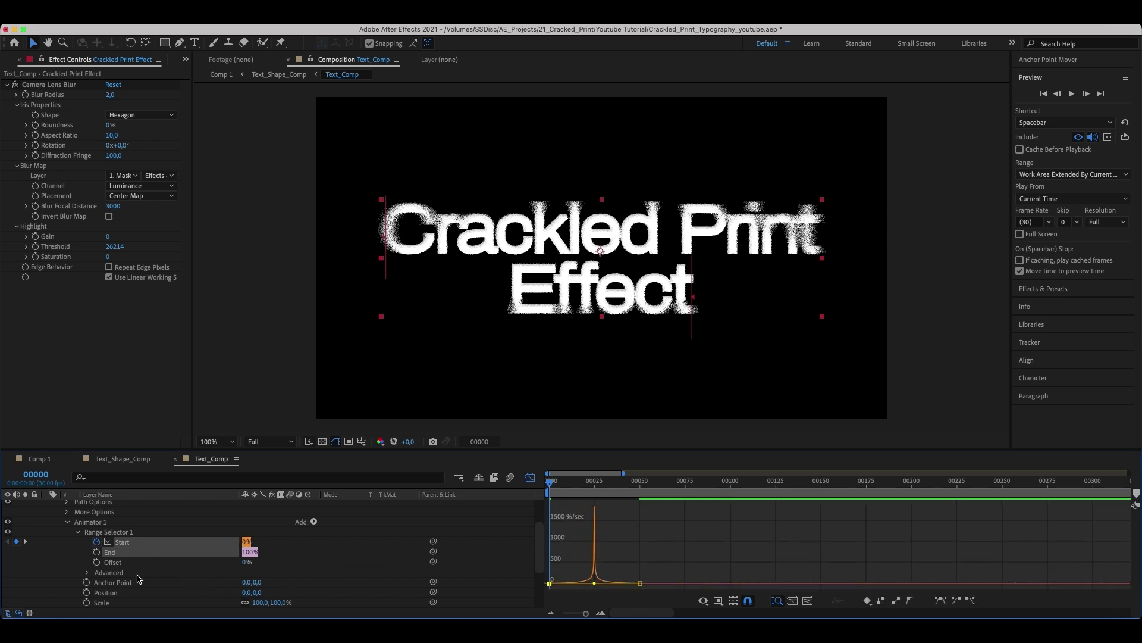
Set the range selector's Based On option to Words
left_click(87, 573)
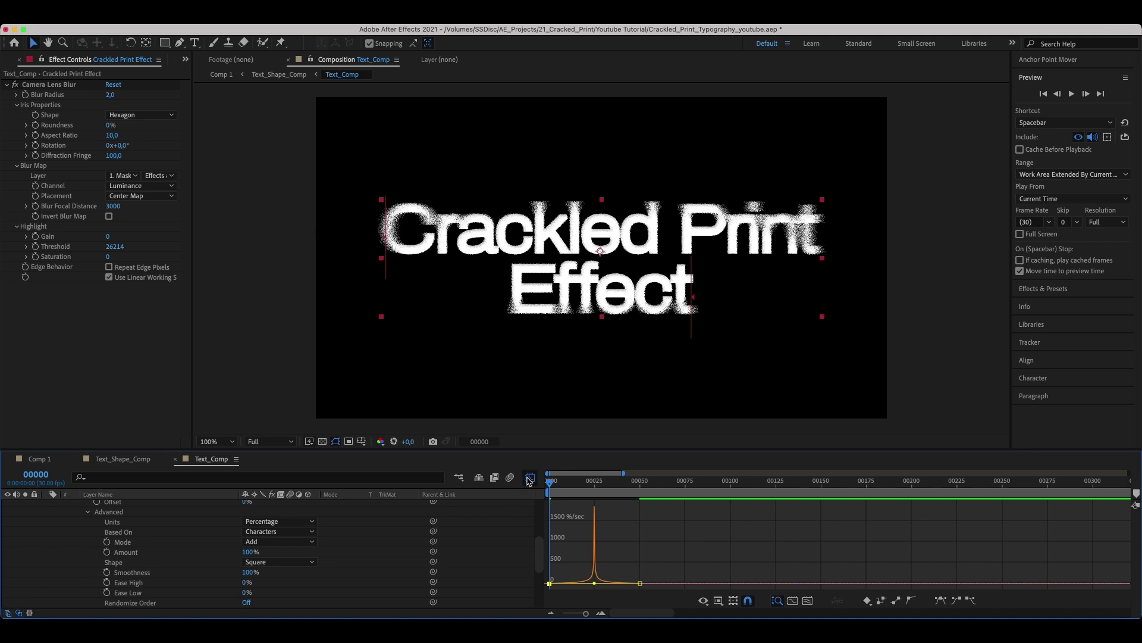
left_click(529, 477)
left_click(271, 533)
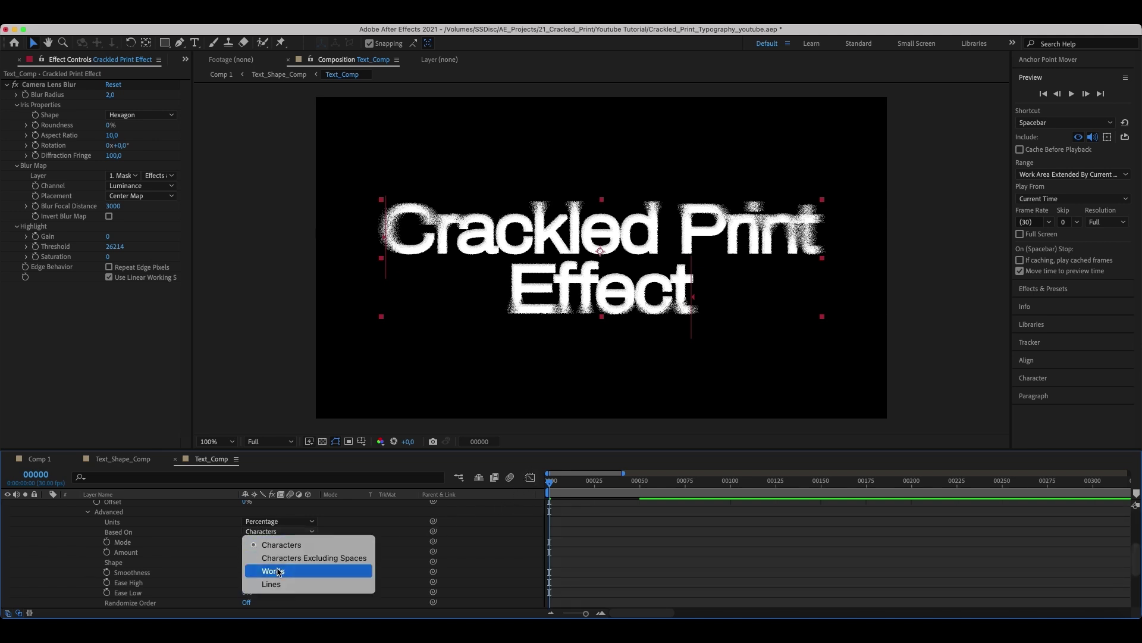
left_click(275, 573)
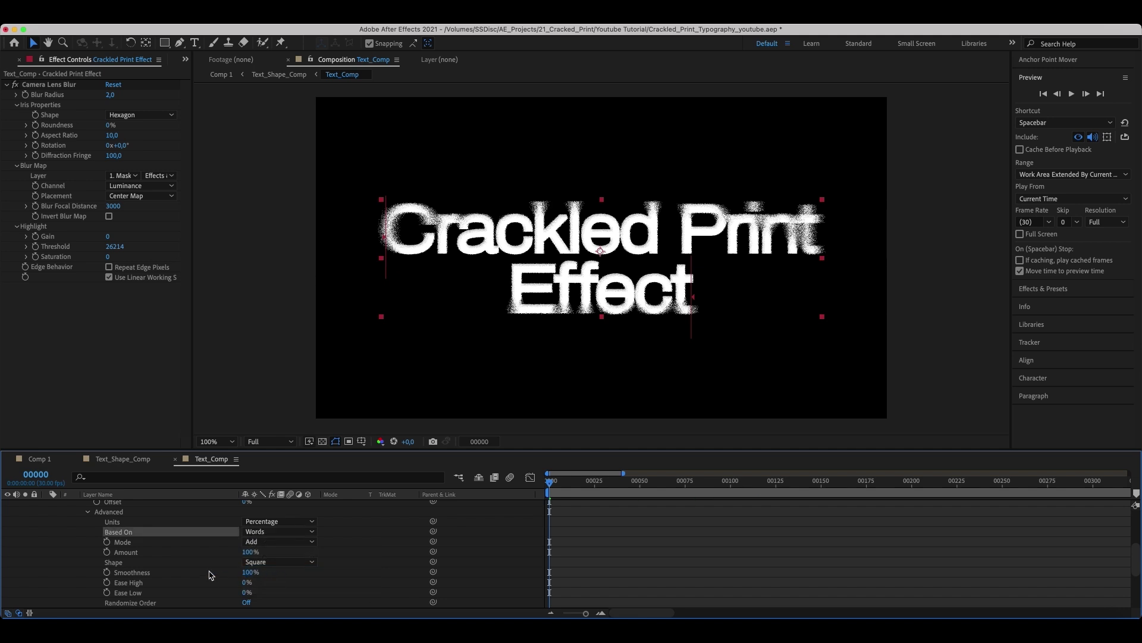
Set the animator opacity to 0% and preview the word-by-word reveal
scroll(194, 575, "down", 1)
scroll(194, 575, "down", 3)
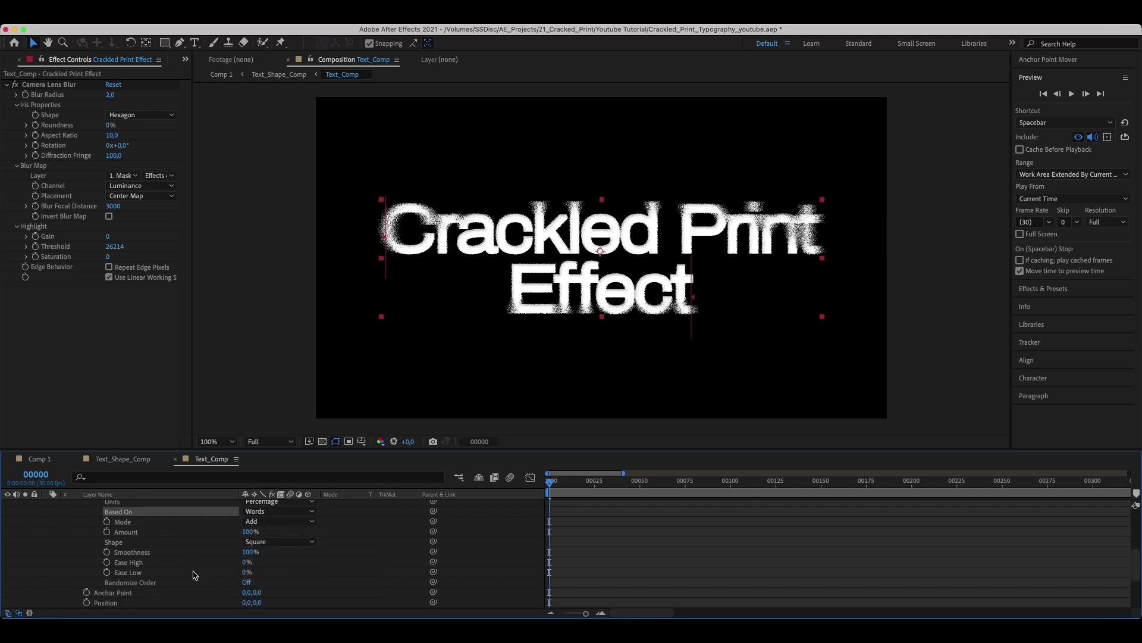
scroll(194, 575, "down", 3)
scroll(194, 574, "down", 3)
left_click(249, 572)
type("0")
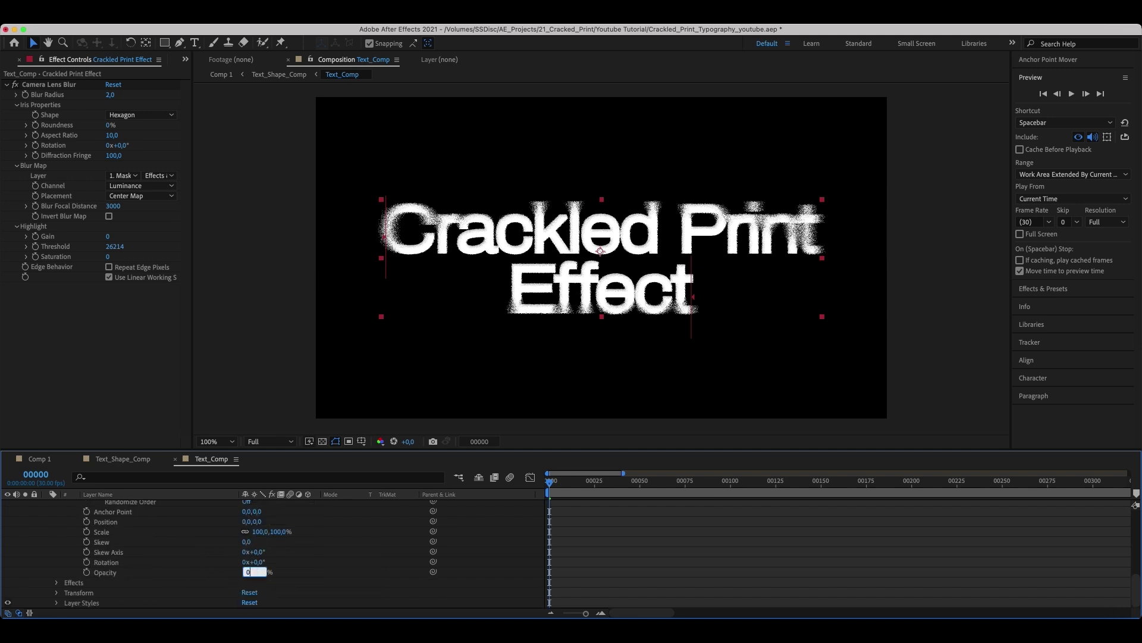
key("Return")
key("space")
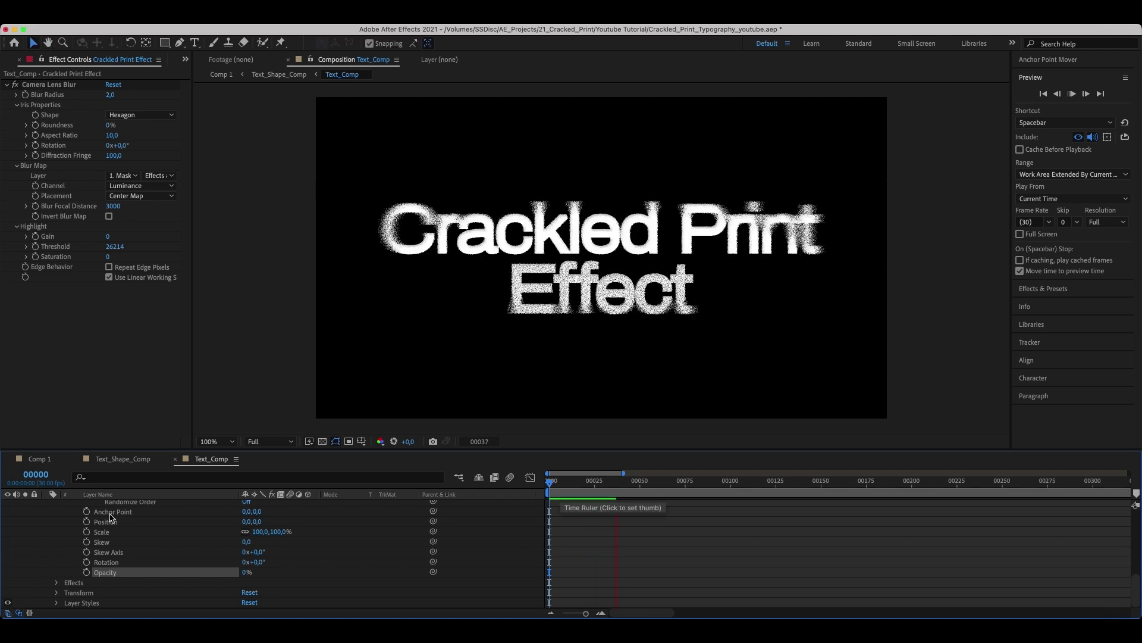
key("space")
Back in Comp 1, add Null 27 and place it below the adjustment layer
key("e")
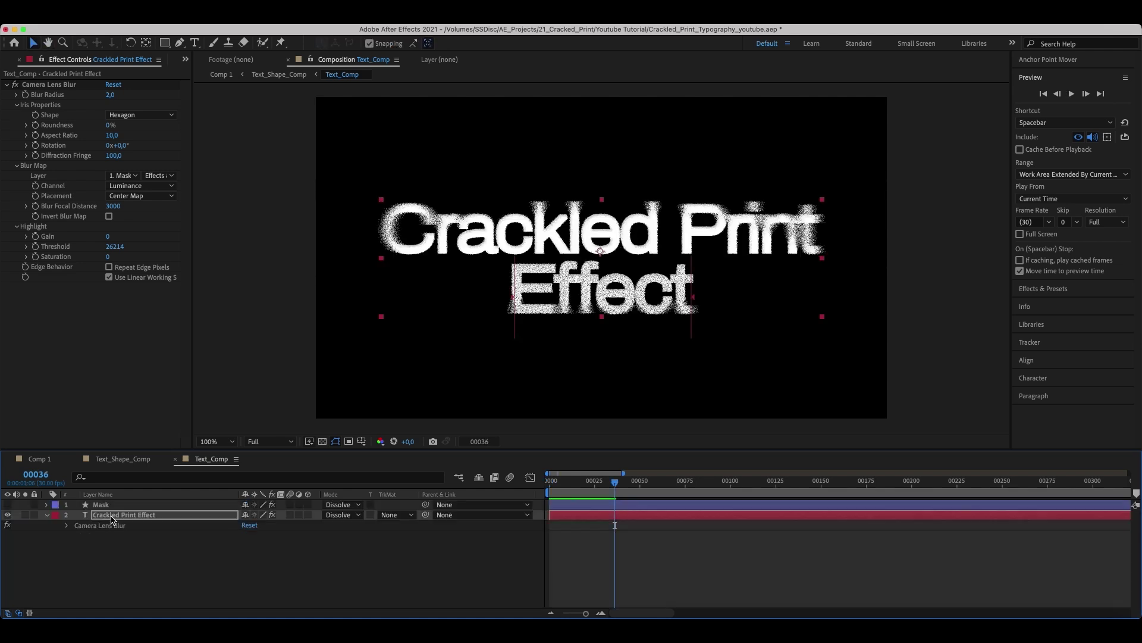
key("e")
left_click(114, 536)
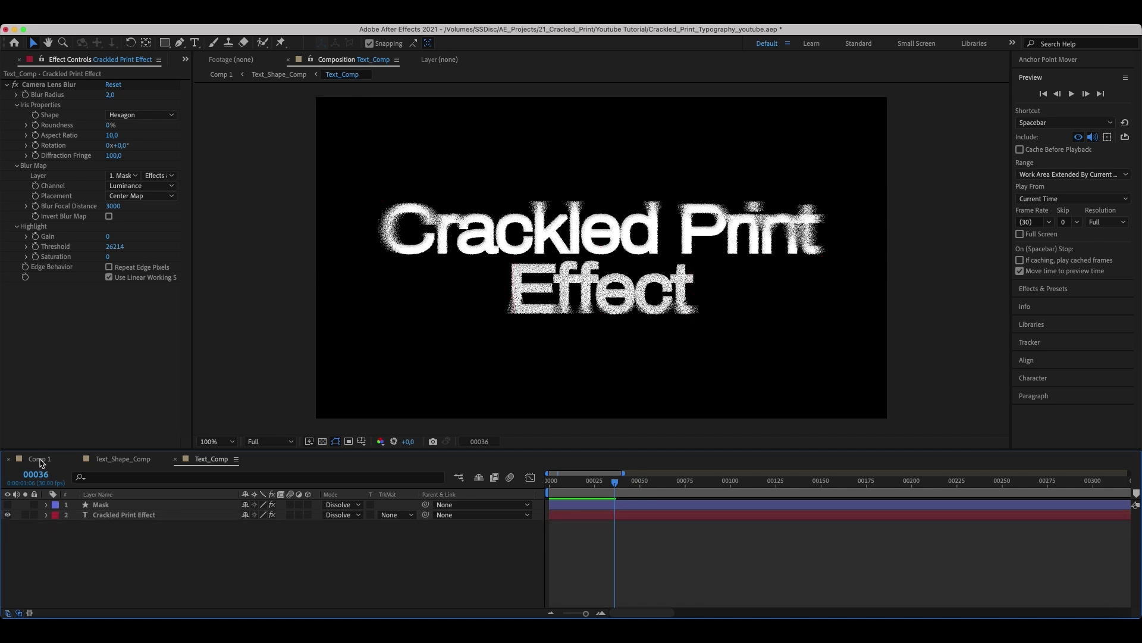
left_click(40, 460)
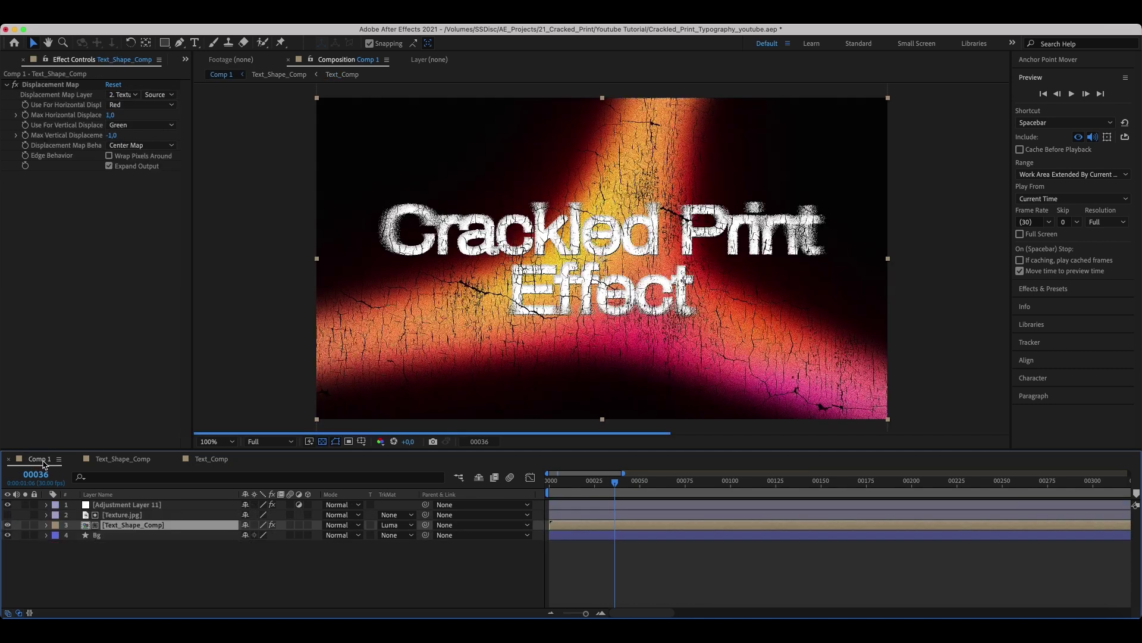
left_click(123, 566)
right_click(127, 561)
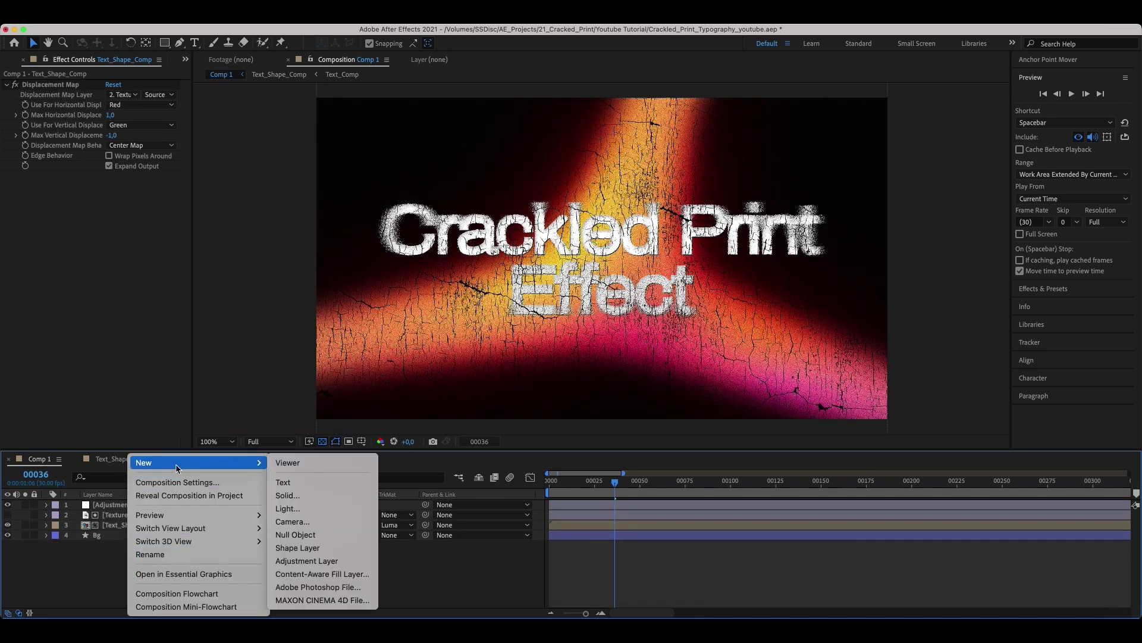
left_click(295, 535)
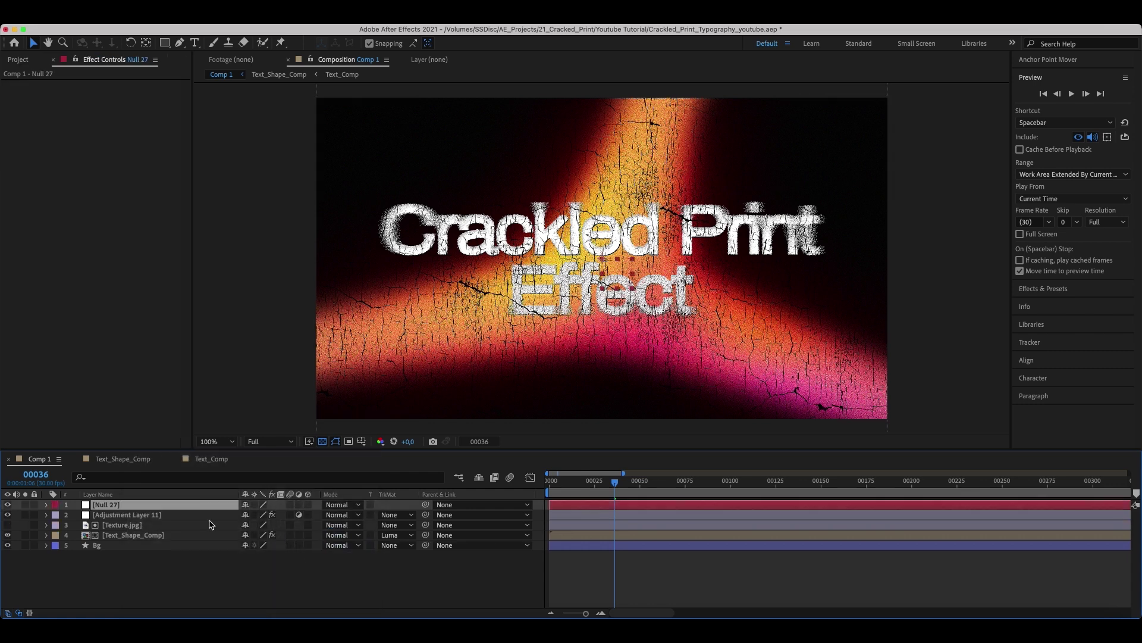
left_click_drag(110, 504, 119, 521)
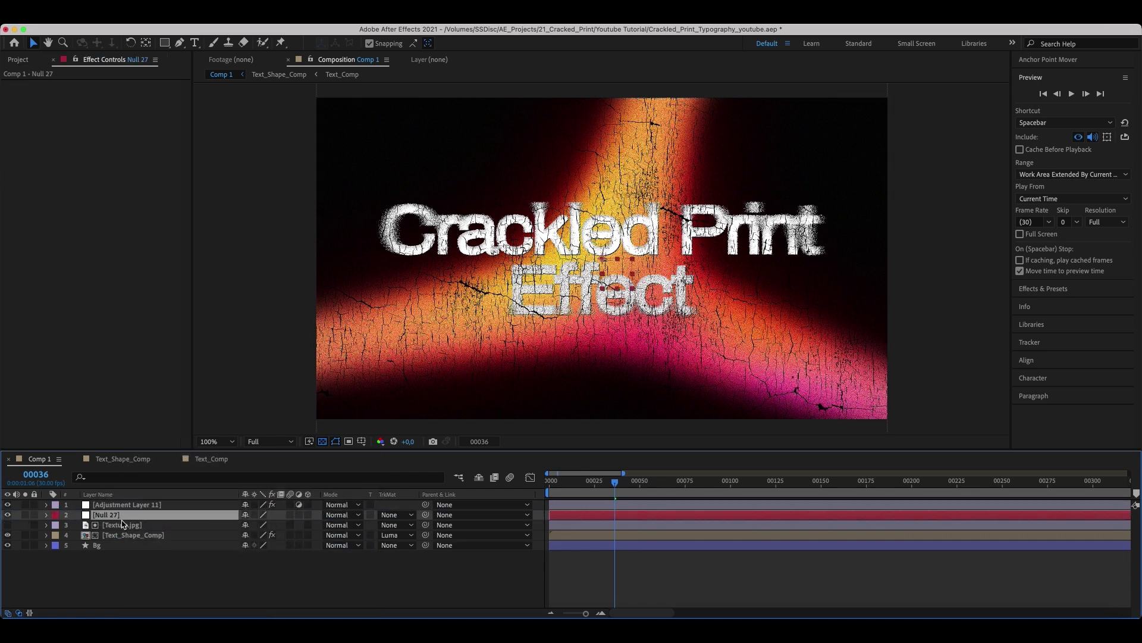
Make Texture.jpg and Text_Shape_Comp 3D and parent both to Null 27
left_click(135, 525)
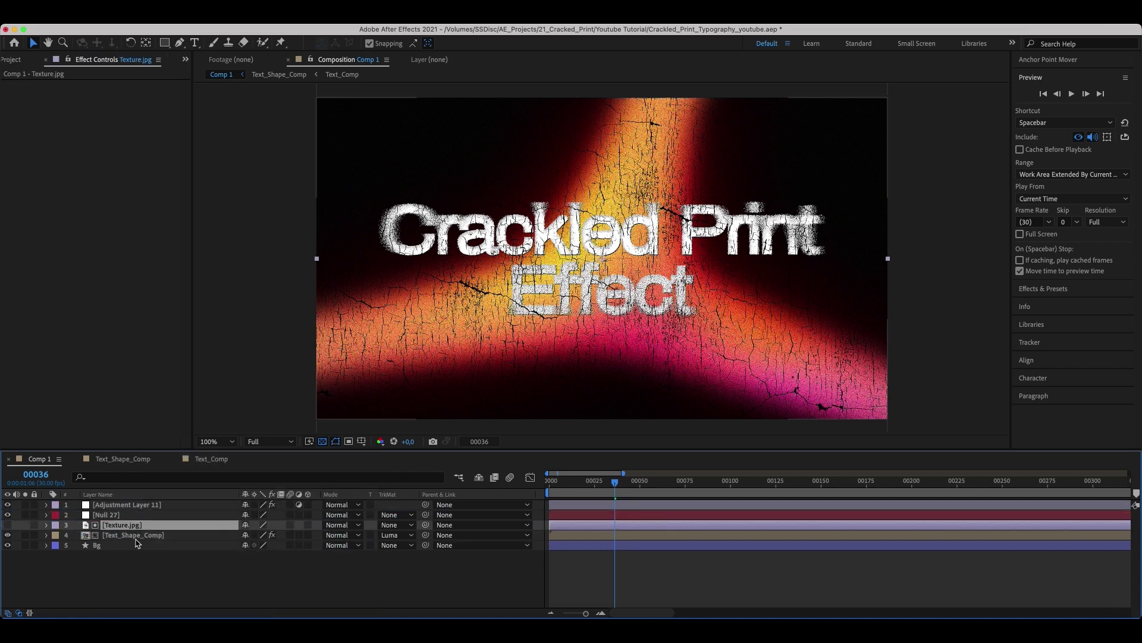
left_click(135, 535, "shift")
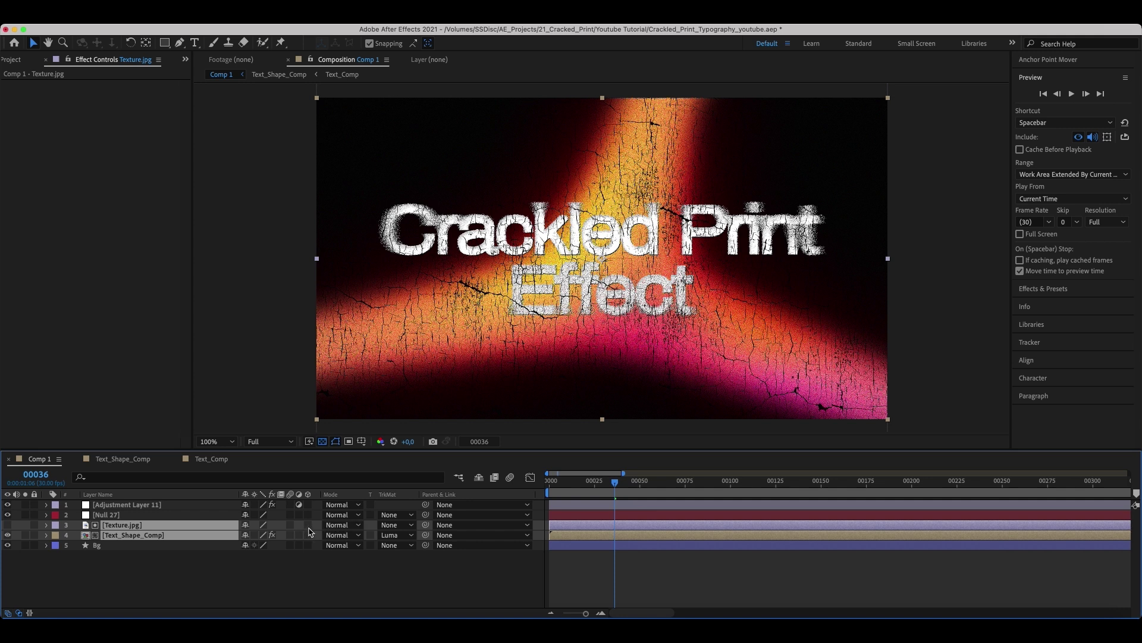
left_click(309, 533)
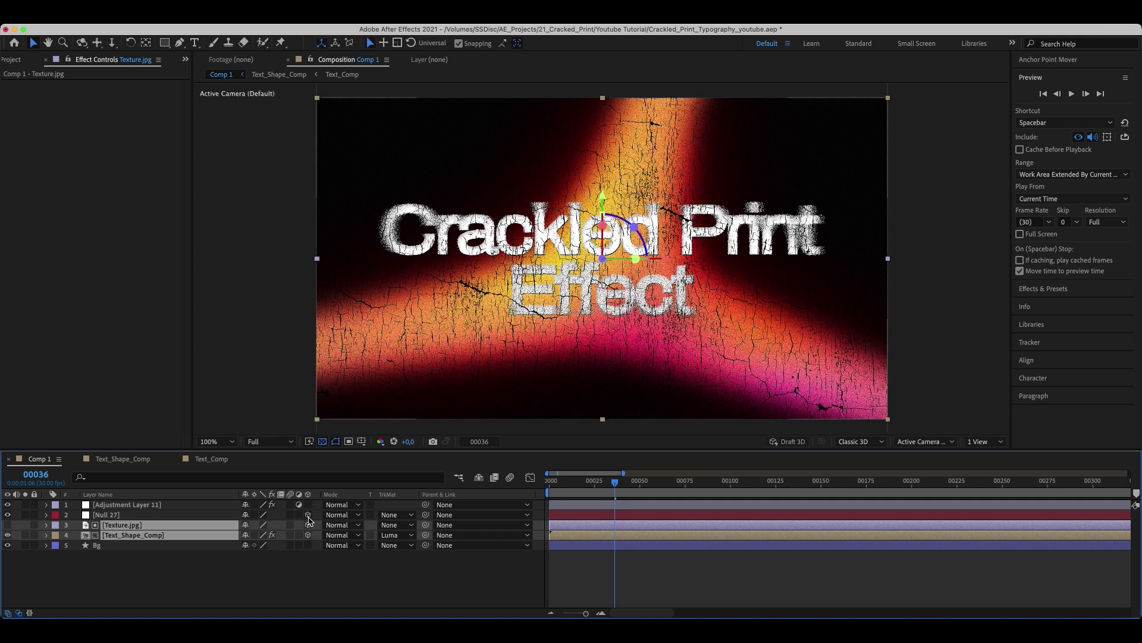
left_click_drag(426, 525, 153, 519)
Select Null 27 at frame 50 and reveal its Position property
left_click(155, 516)
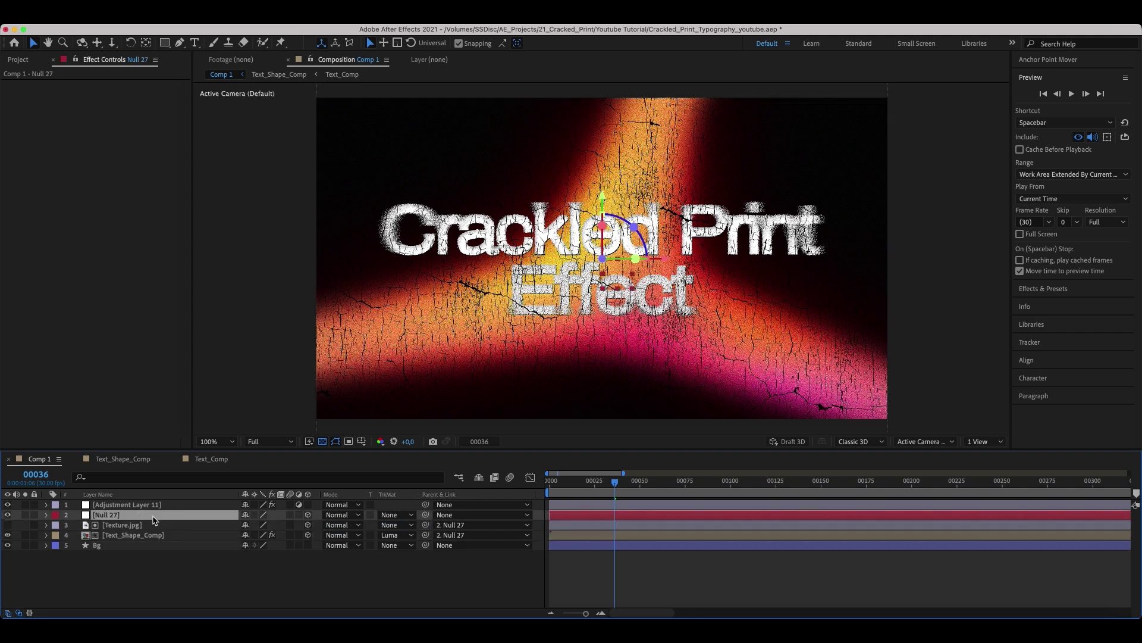
left_click(639, 493)
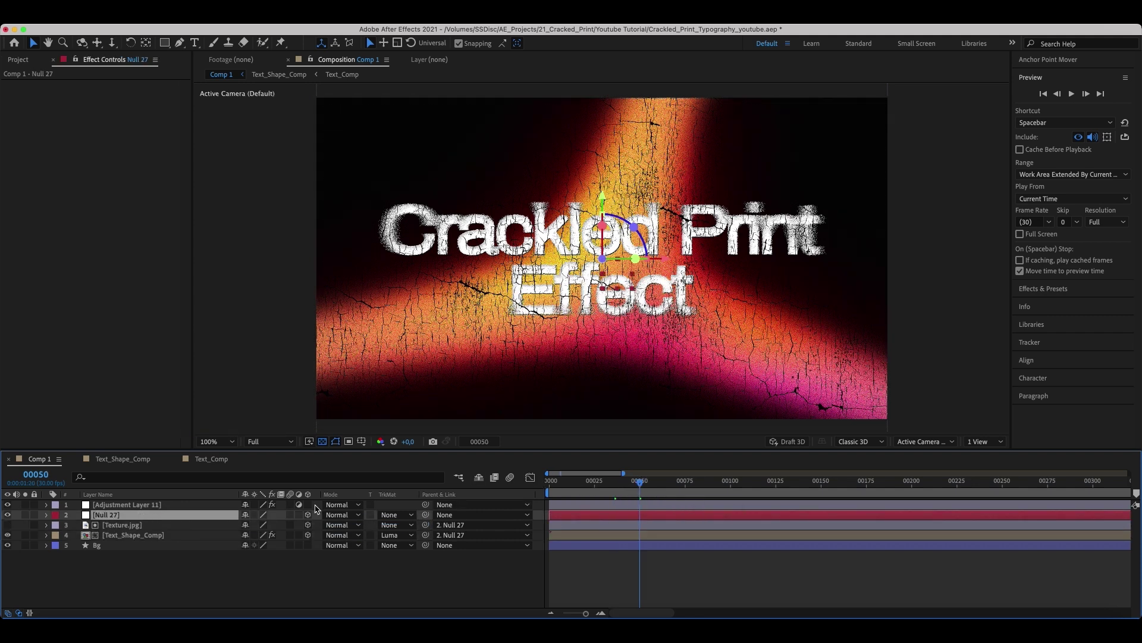
key("p")
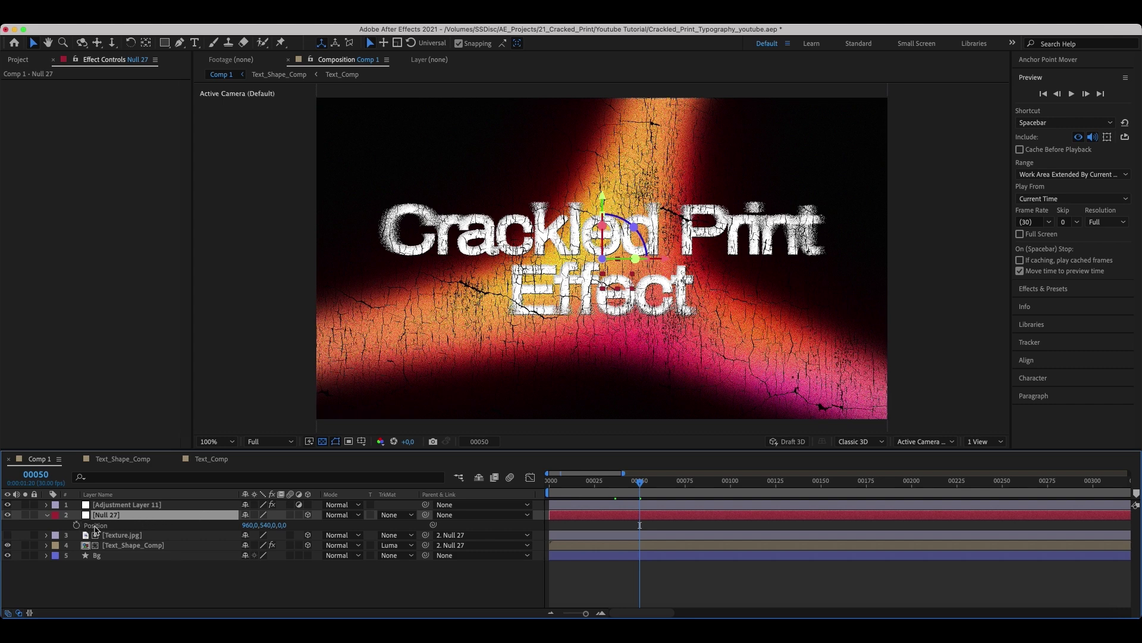
Keyframe Null 27's Position so Z goes from -500 at frame 0 to 0 at frame 50
left_click(76, 526)
left_click_drag(635, 485, 542, 494)
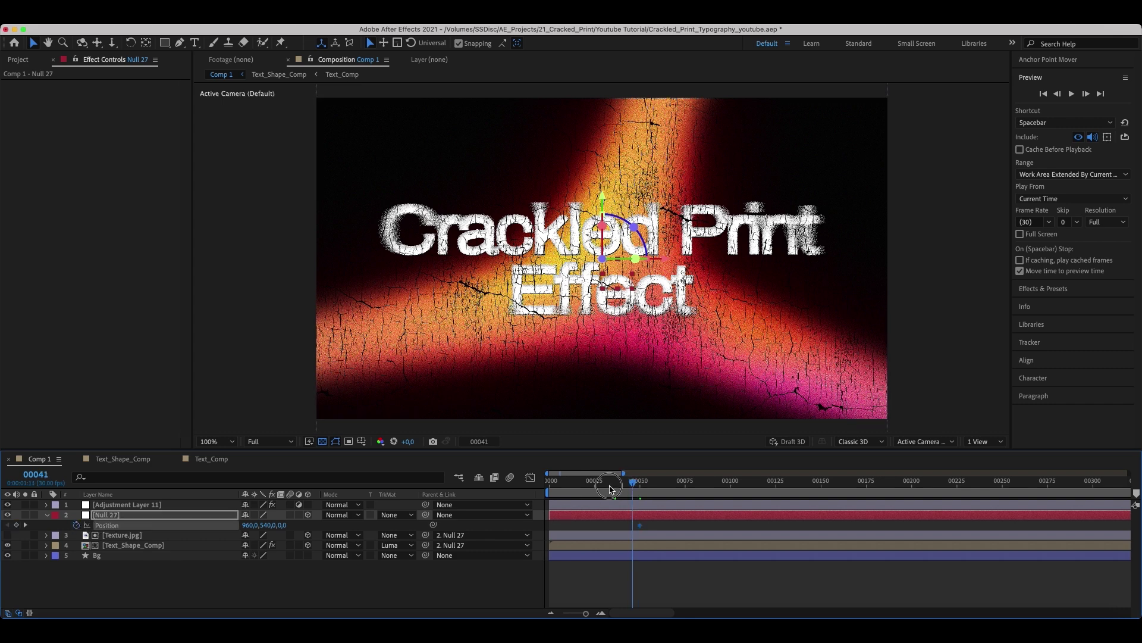
left_click(281, 525)
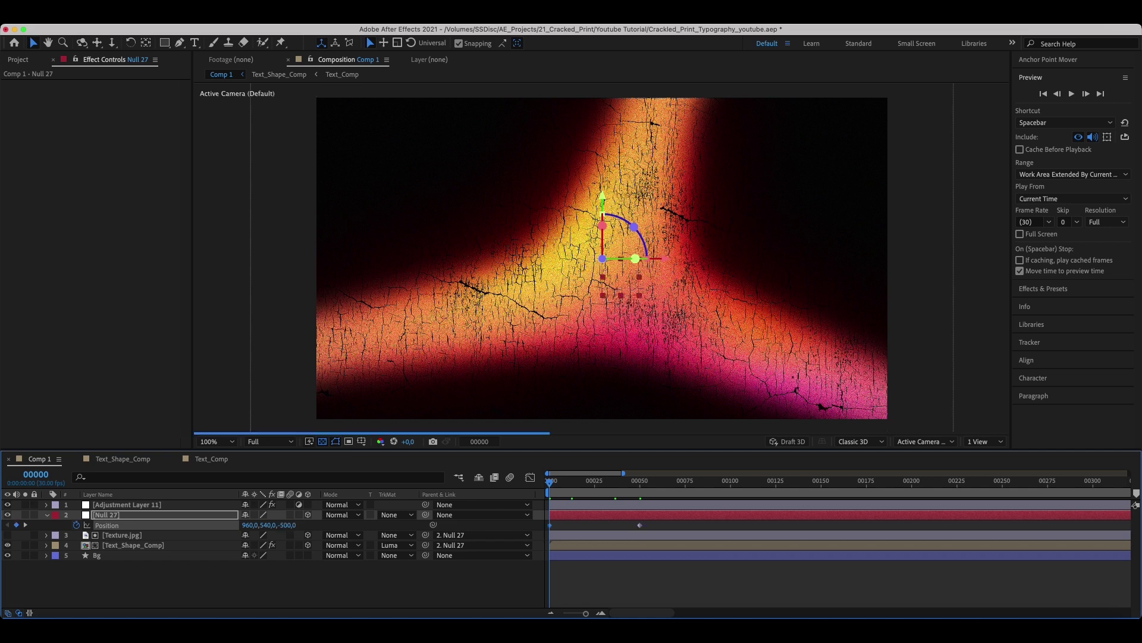
key("Return")
Ease both Position keyframes with about 81% influence and check the push at frame 25
left_click_drag(652, 527, 543, 531)
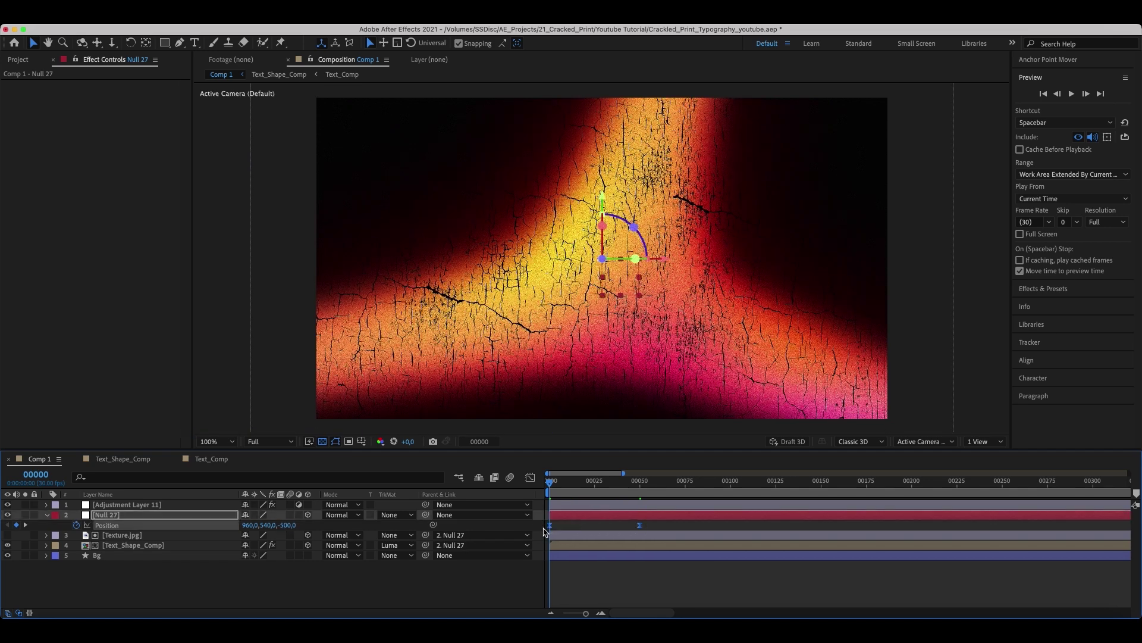
left_click(531, 477)
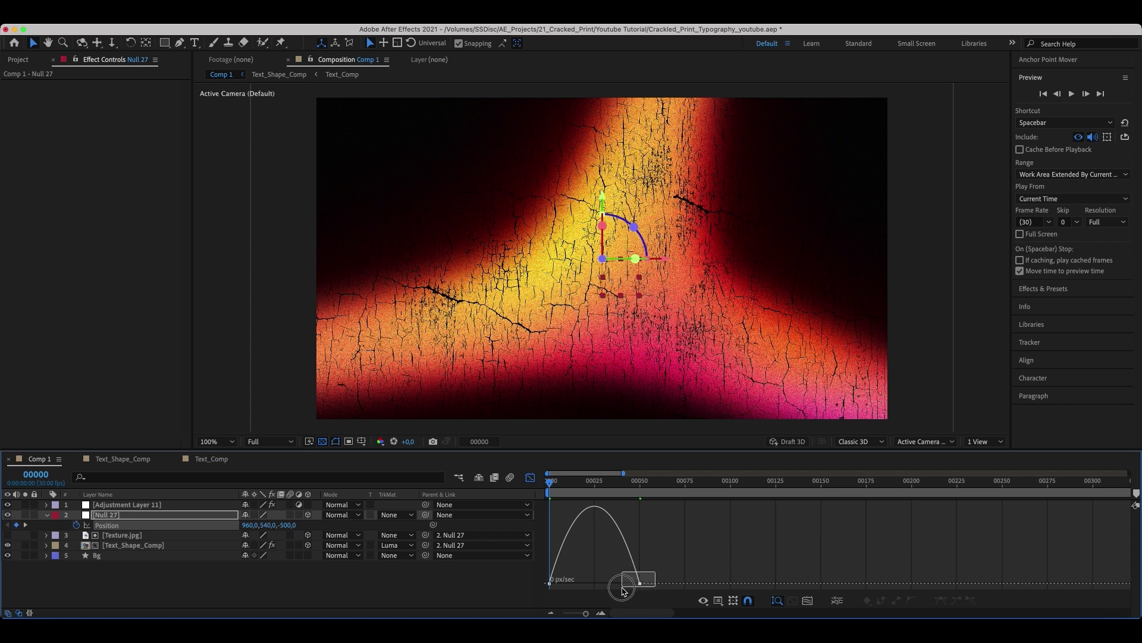
left_click_drag(622, 583, 593, 588)
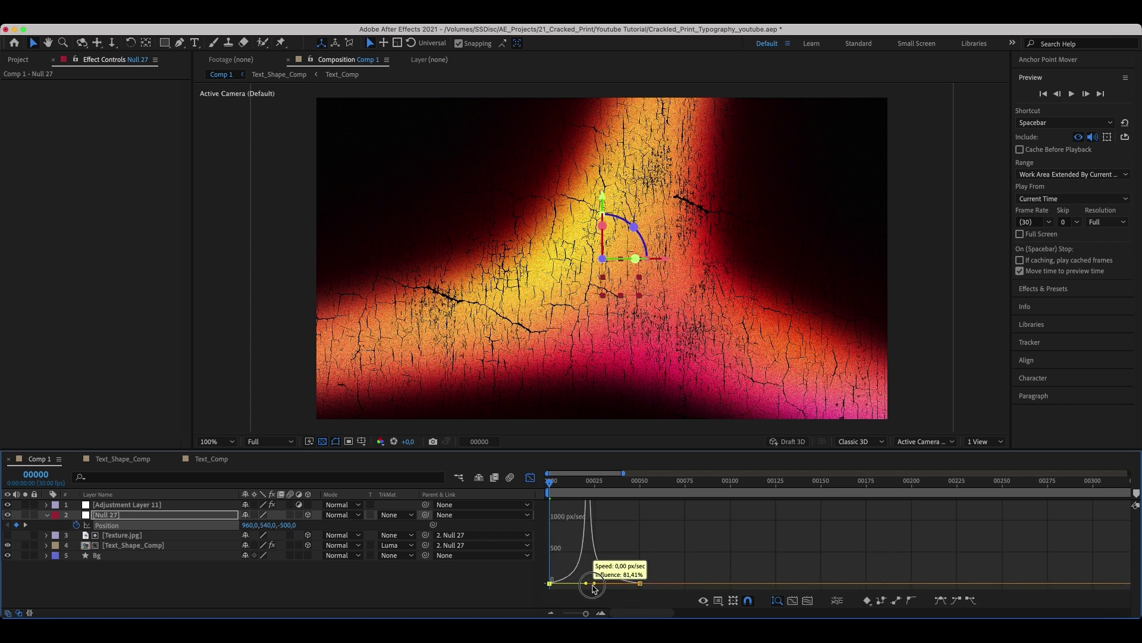
left_click(530, 478)
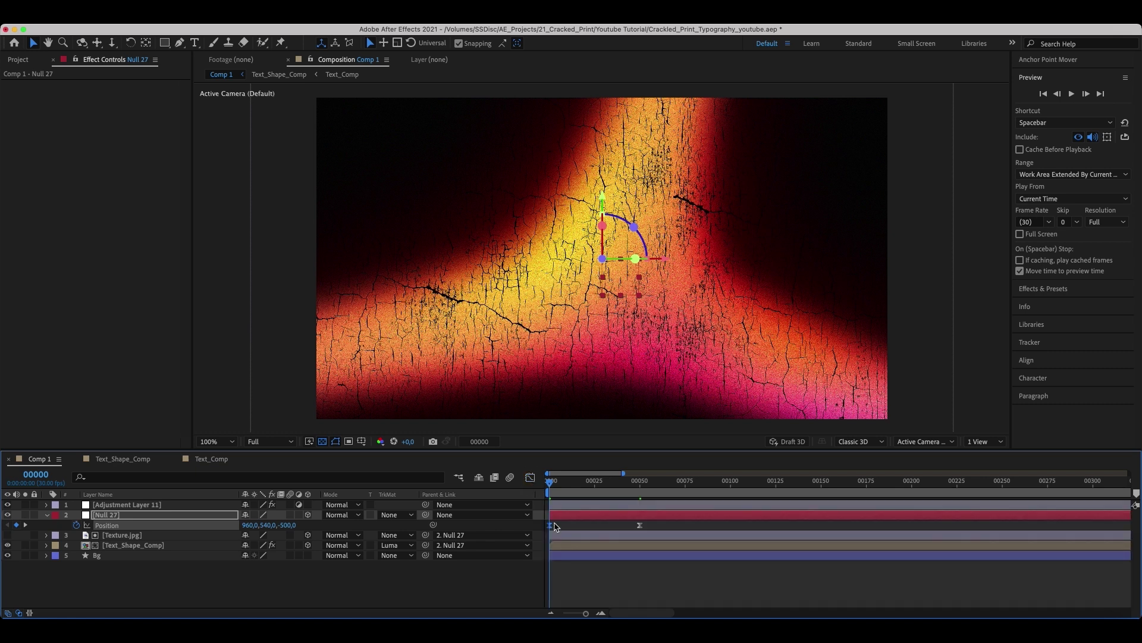
left_click_drag(576, 490, 595, 493)
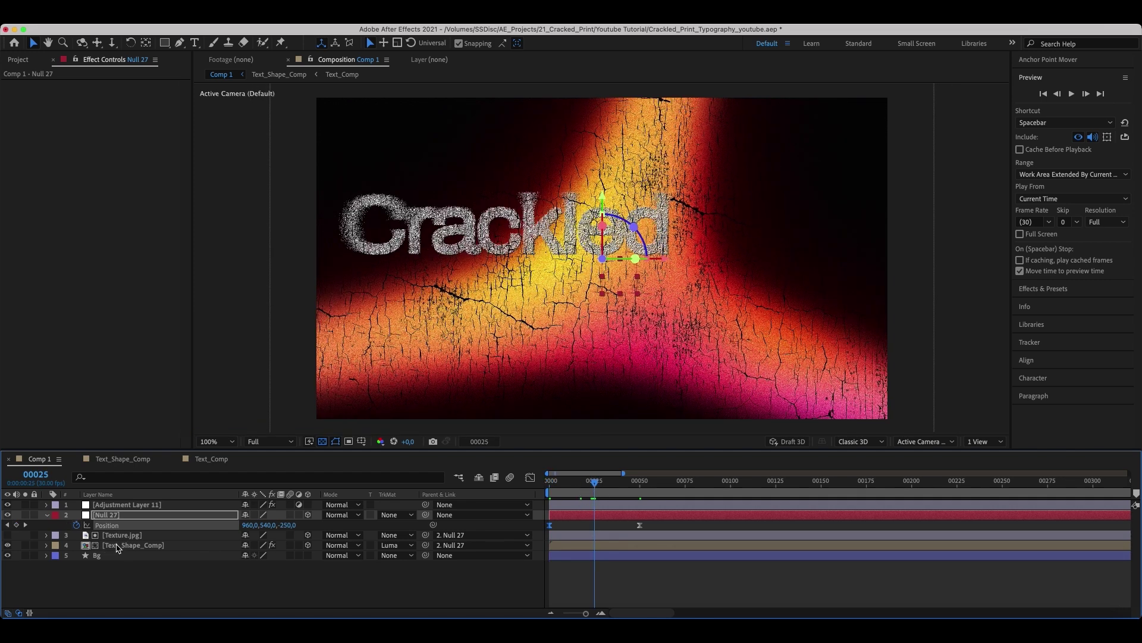
left_click(121, 548)
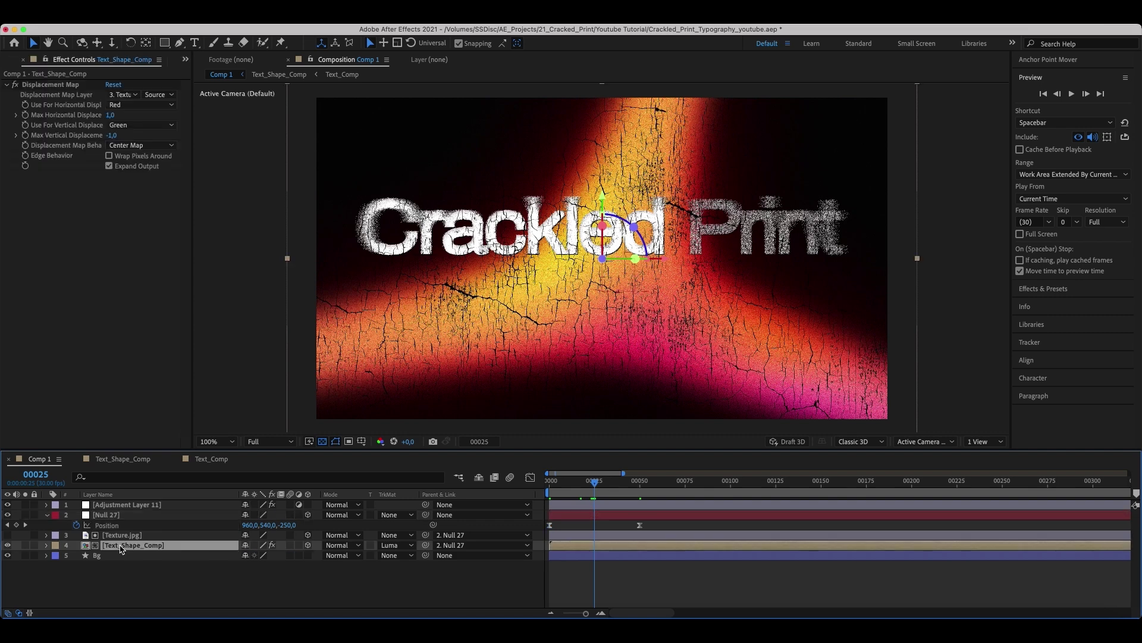
Keyframe Text_Shape_Comp opacity at 100% on frame 25 and 0% on frame 0
key("t")
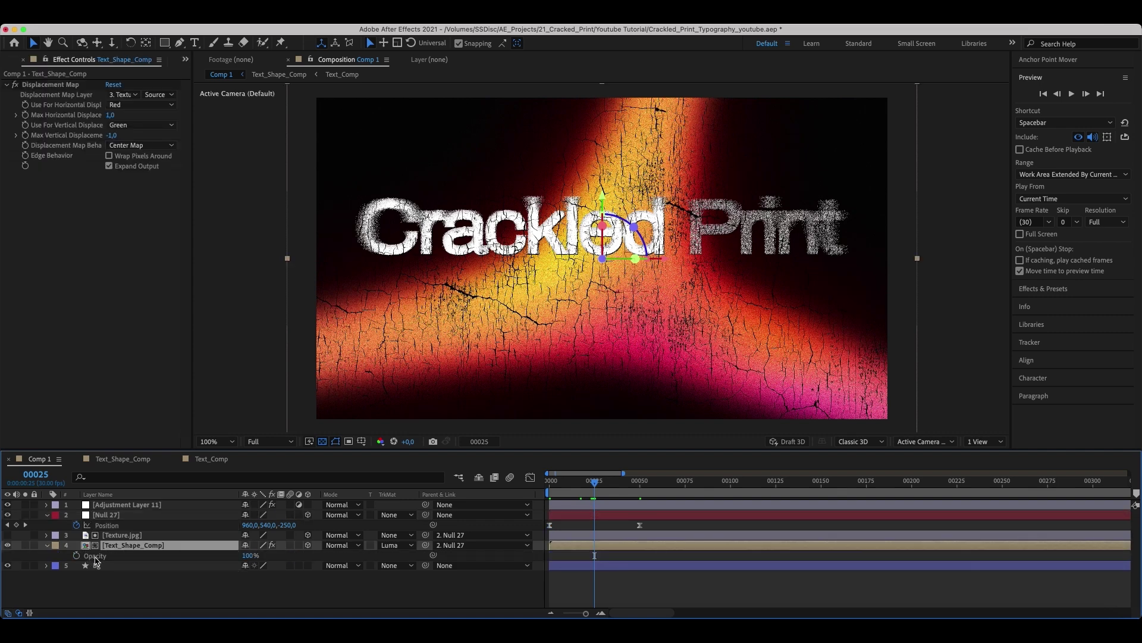
left_click(76, 555)
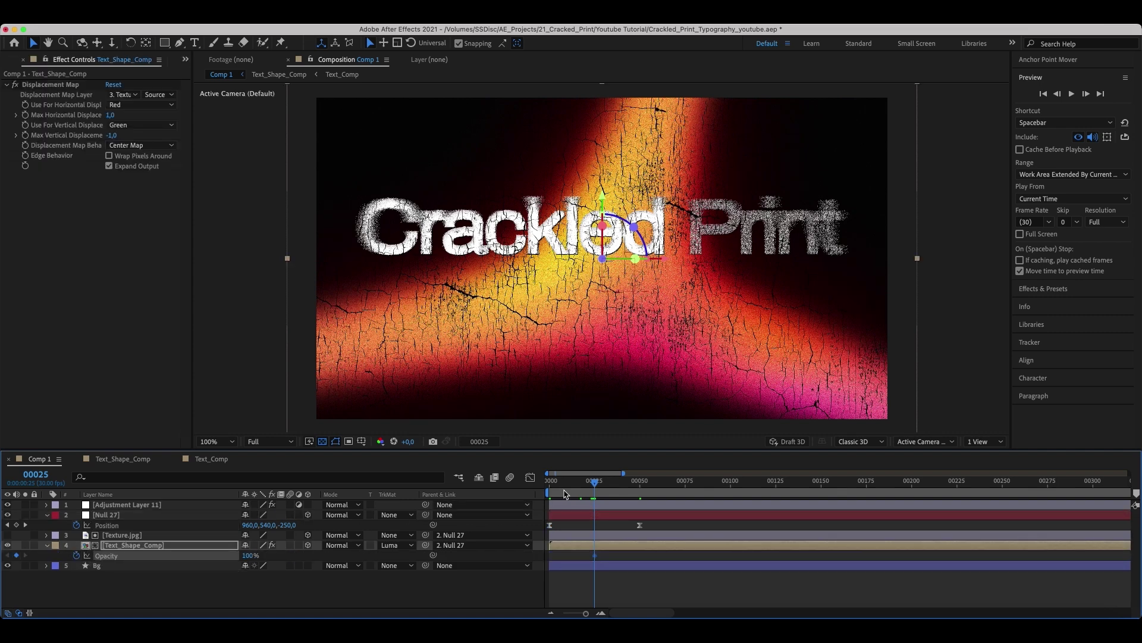
left_click_drag(595, 492, 538, 496)
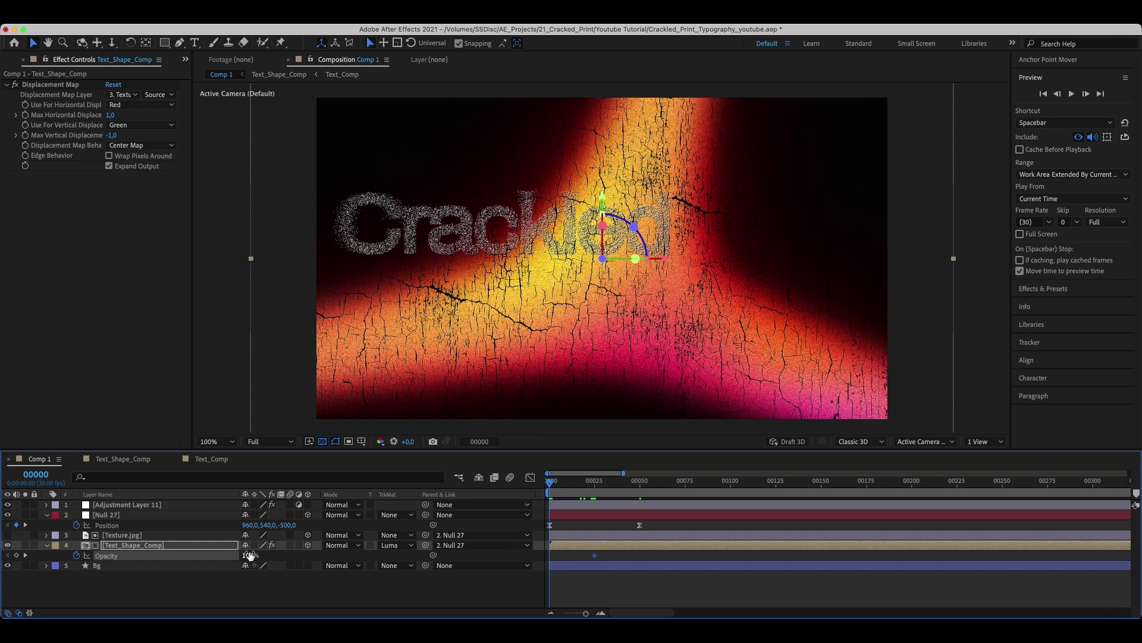
left_click_drag(253, 555, 250, 557)
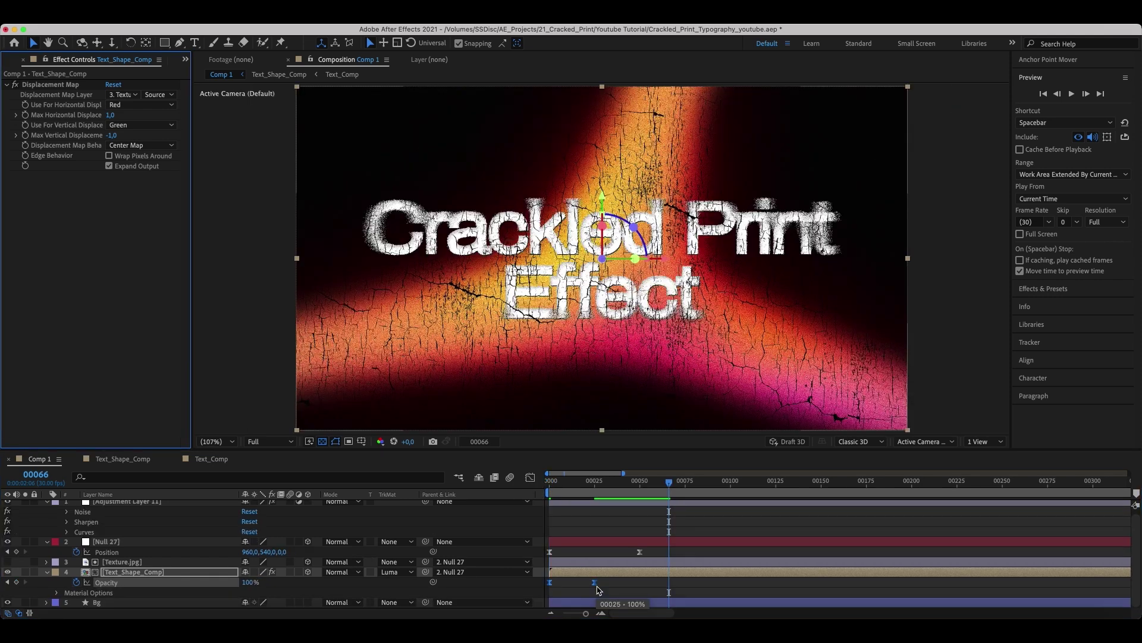
Show only the effects of all layers and return to the animation's start
key("ctrl+a")
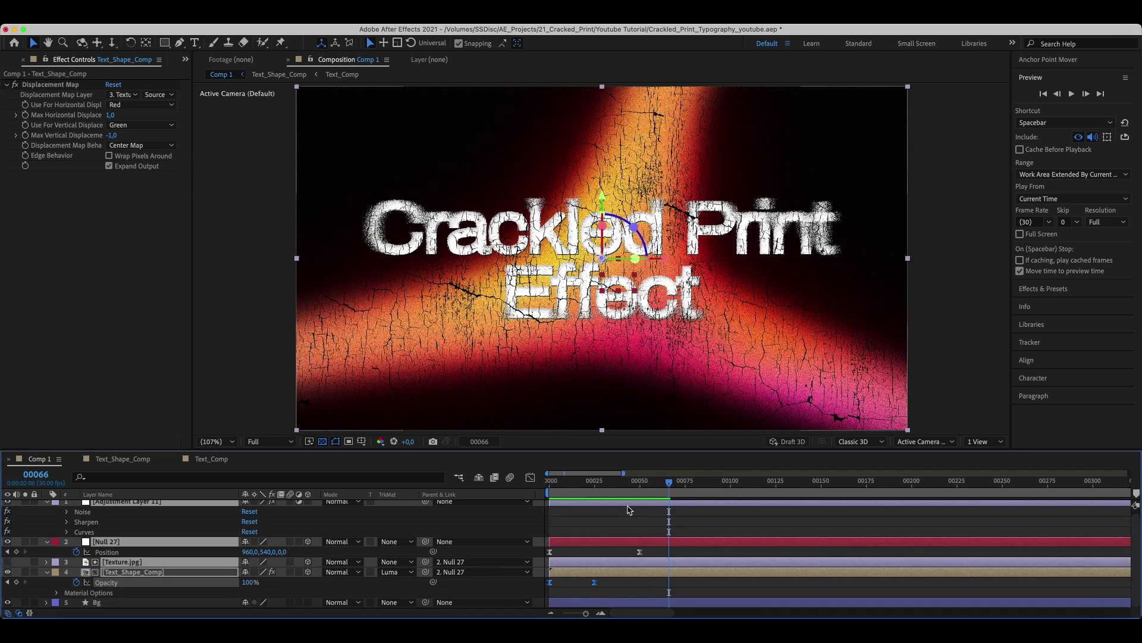
key("e")
left_click(665, 485)
left_click_drag(664, 485, 549, 485)
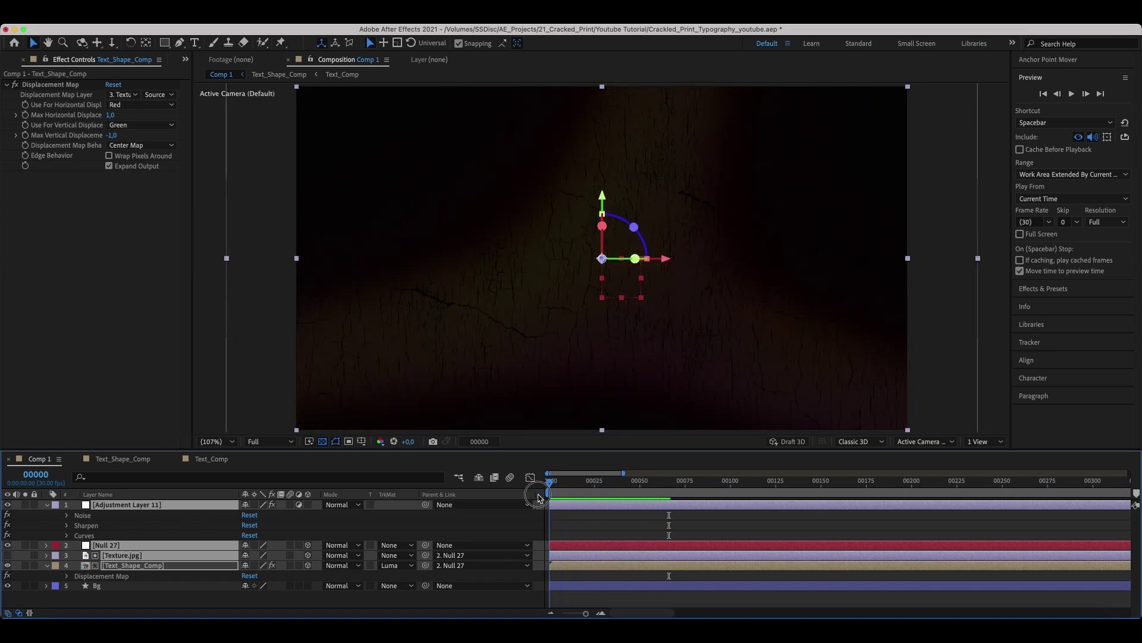
Apply Posterize Time from Effects & Presets to Adjustment Layer 11
left_click(119, 507)
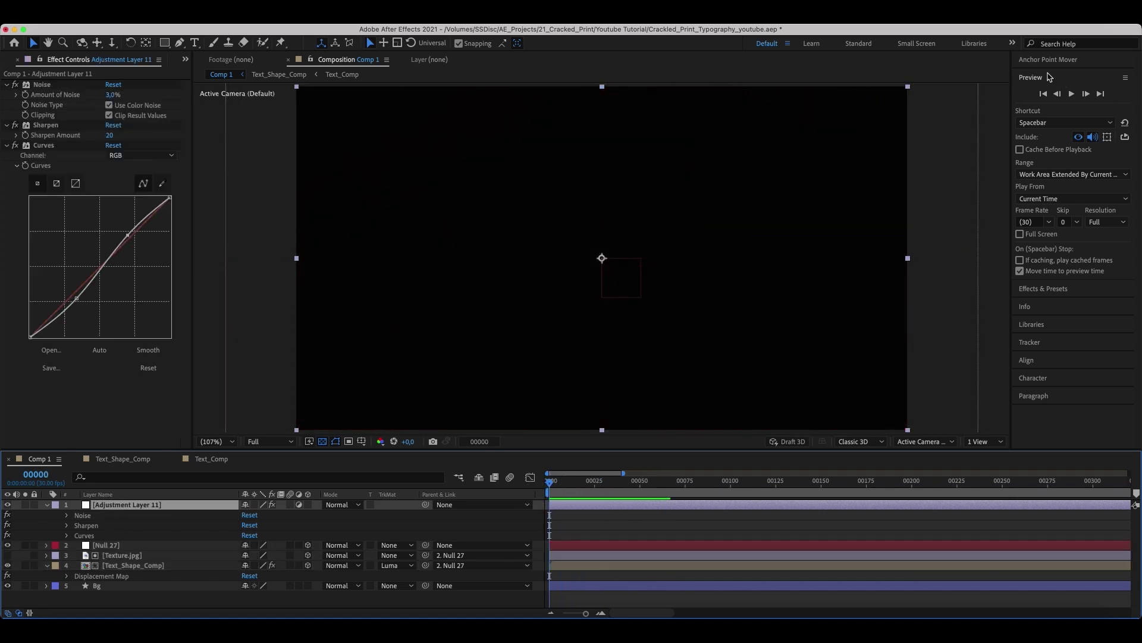
left_click(1050, 77)
left_click(1042, 97)
left_click(1064, 112)
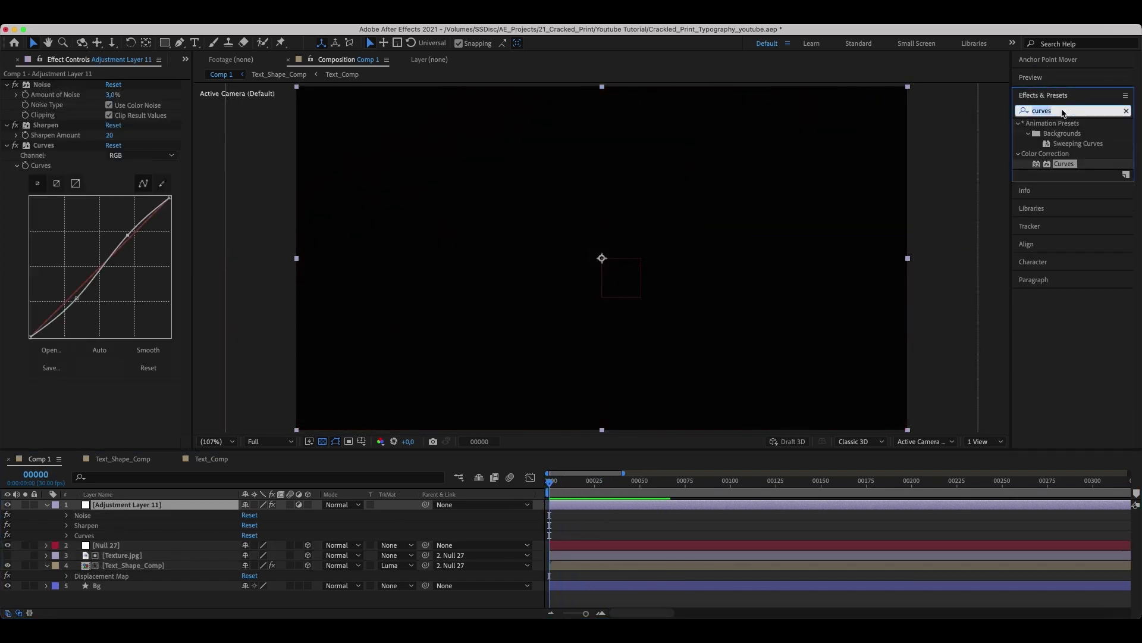
type("poster")
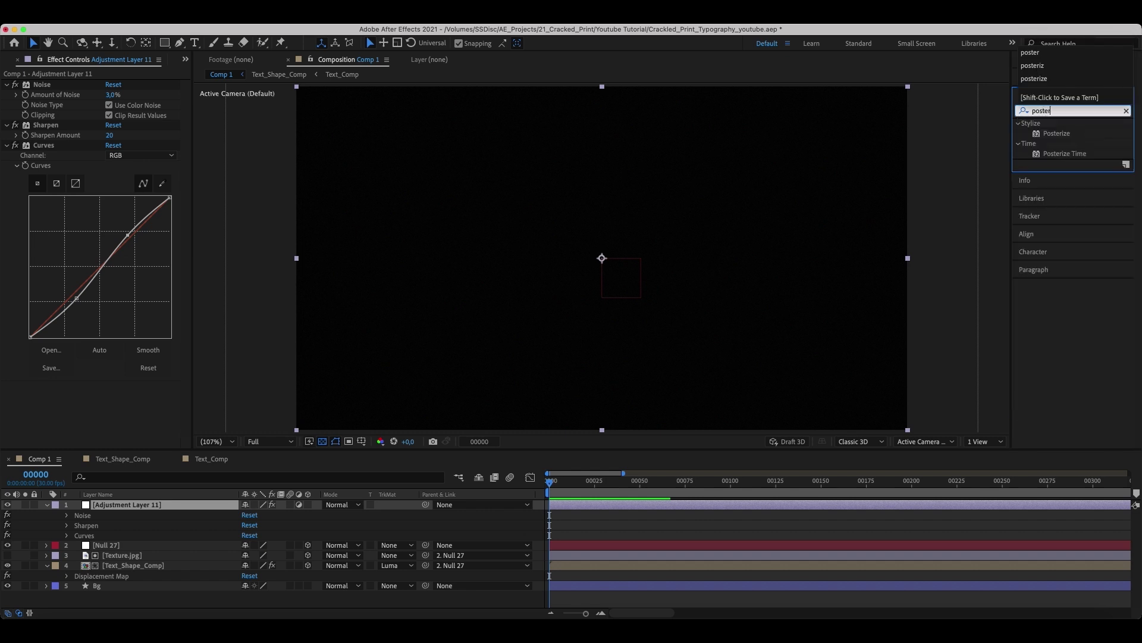
double_click(1065, 154)
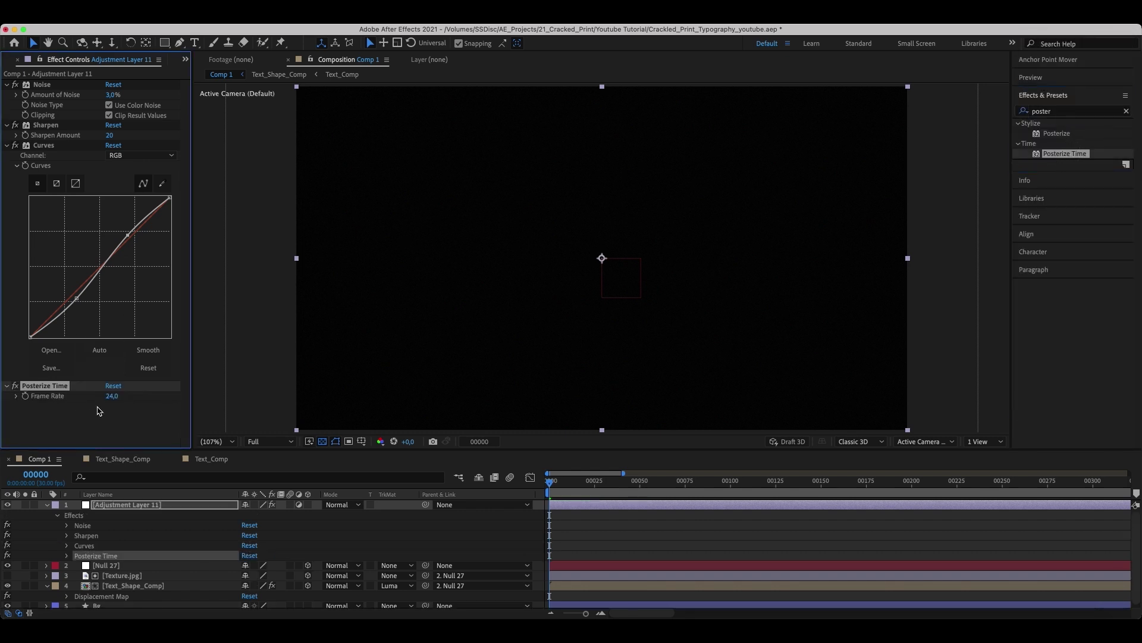
Set the Posterize Time frame rate to 20 and preview the animation
left_click(111, 397)
type("0")
key("Return")
left_click(639, 516)
key("space")
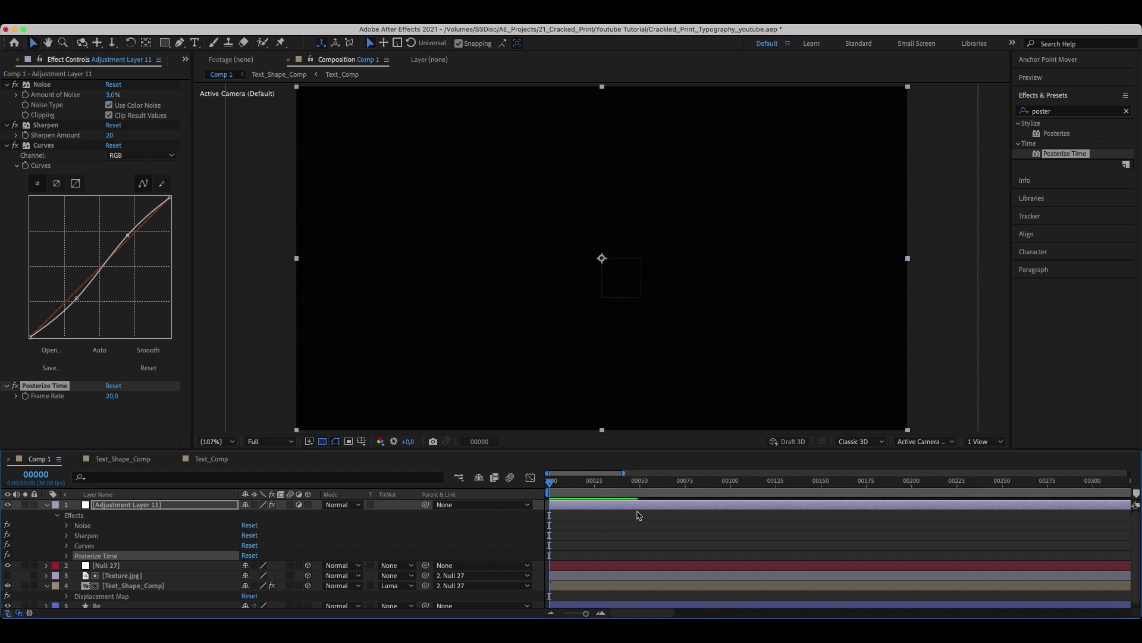